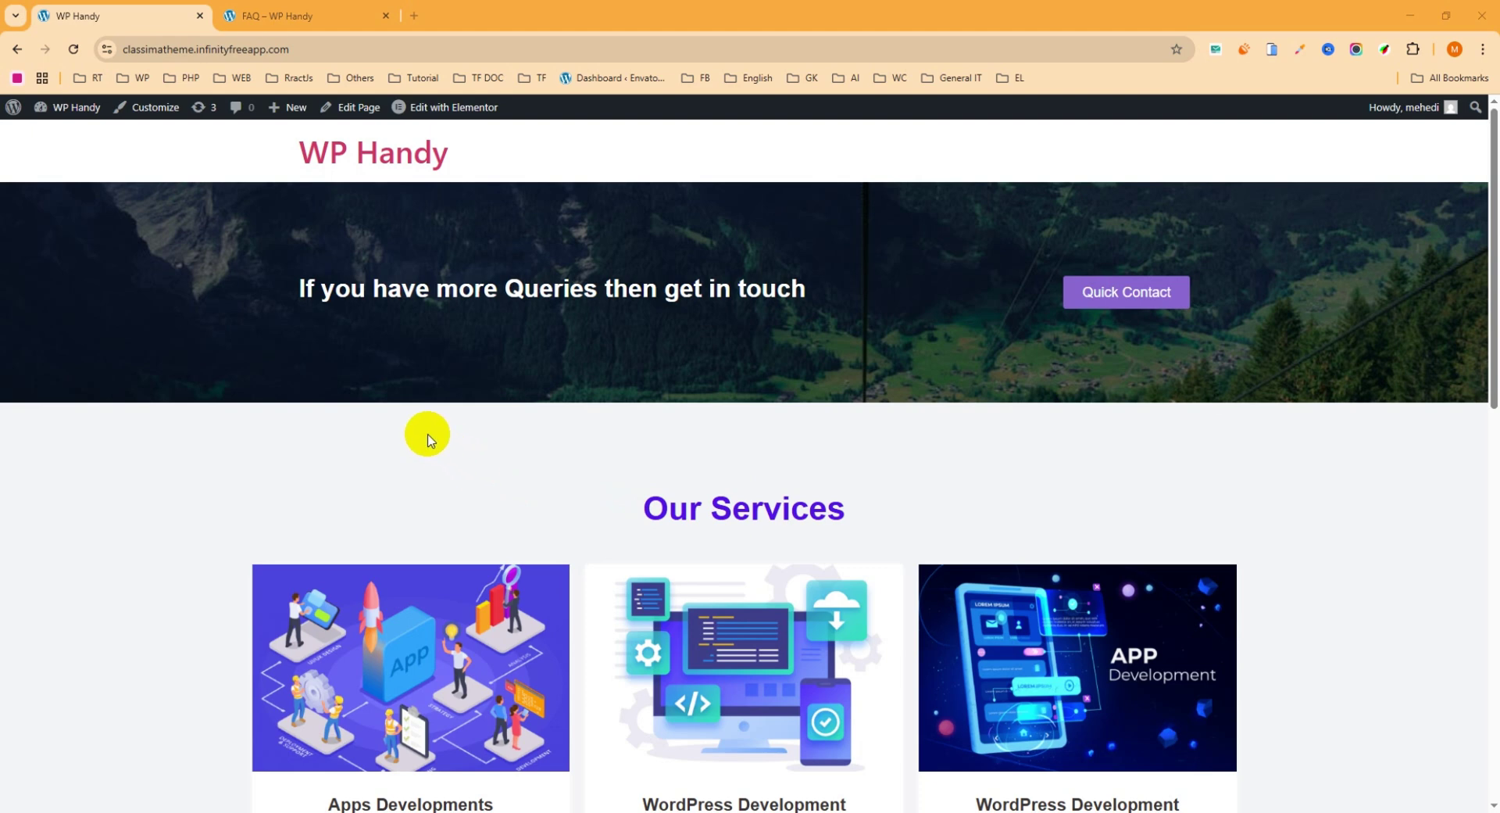
Scroll to the home page FAQ accordion and toggle the 'What is Lorem Ipsum?' answer
{"action": "scroll", "coordinate": [427, 437], "scroll_direction": "down", "scroll_amount": 9}
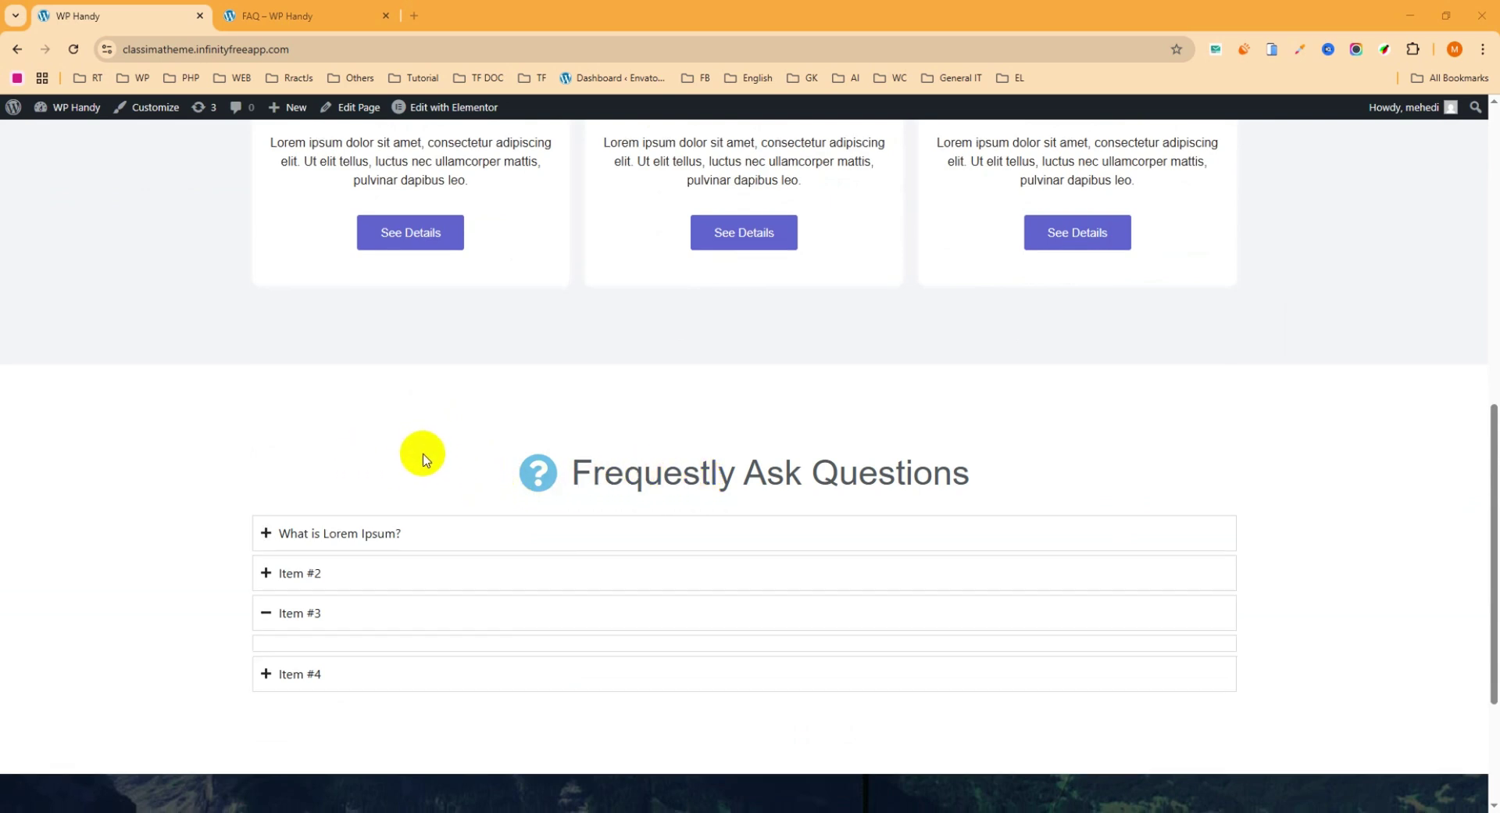
{"action": "scroll", "coordinate": [437, 453], "scroll_direction": "down", "scroll_amount": 1}
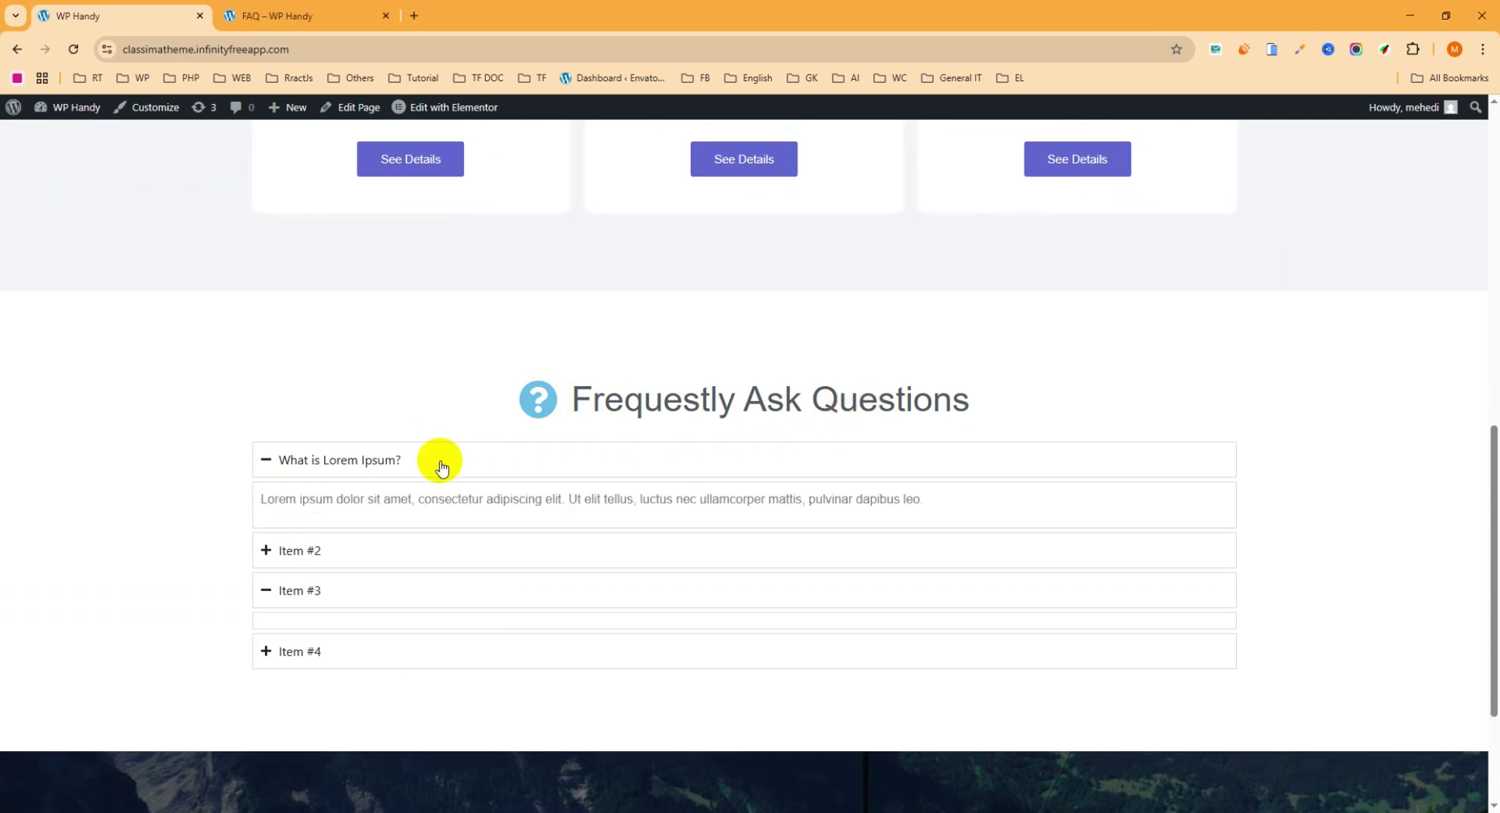
{"action": "left_click", "coordinate": [440, 467]}
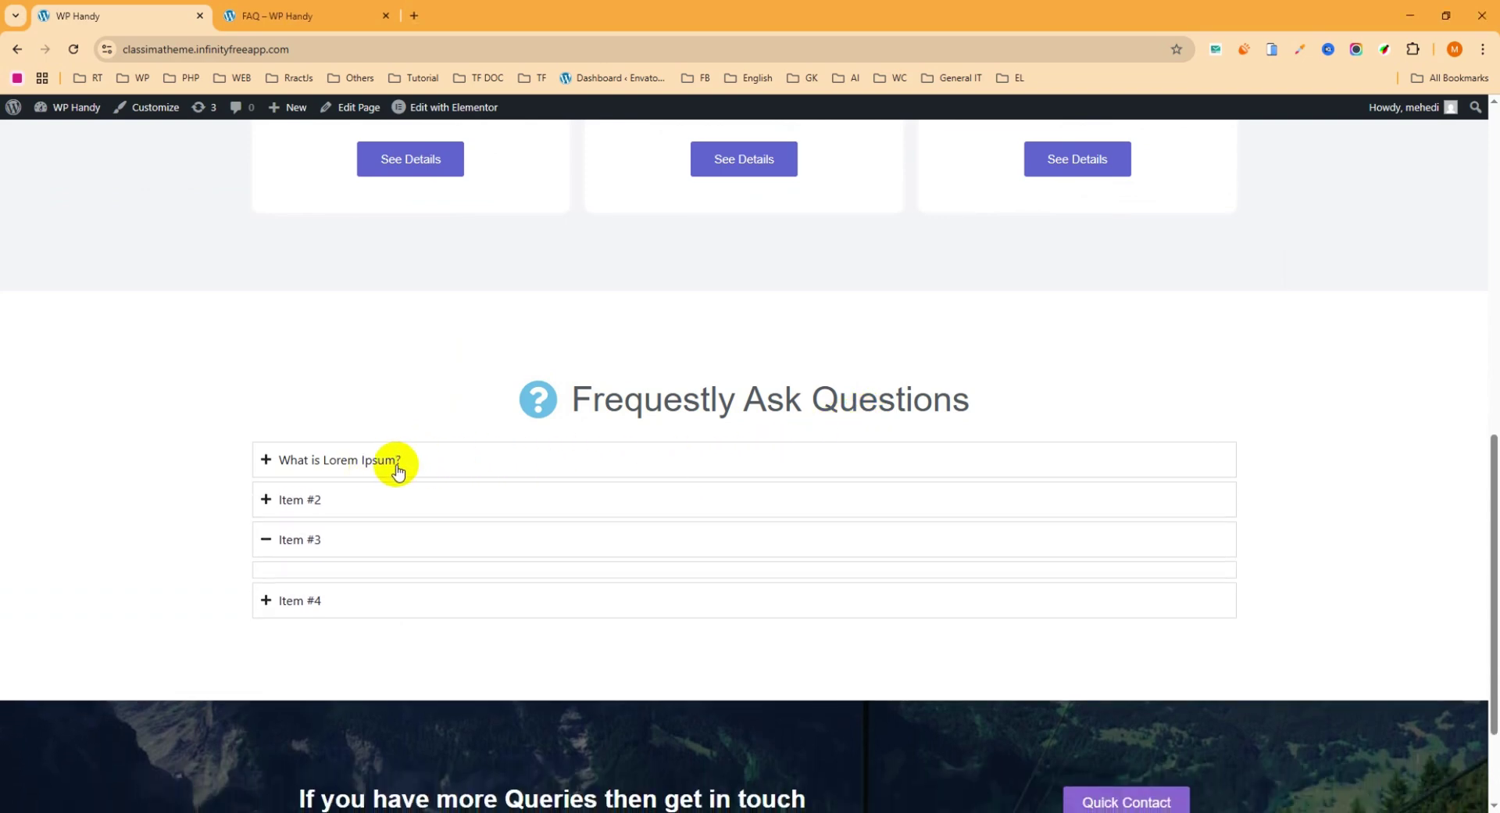
{"action": "left_click", "coordinate": [339, 466]}
{"action": "left_click", "coordinate": [342, 466]}
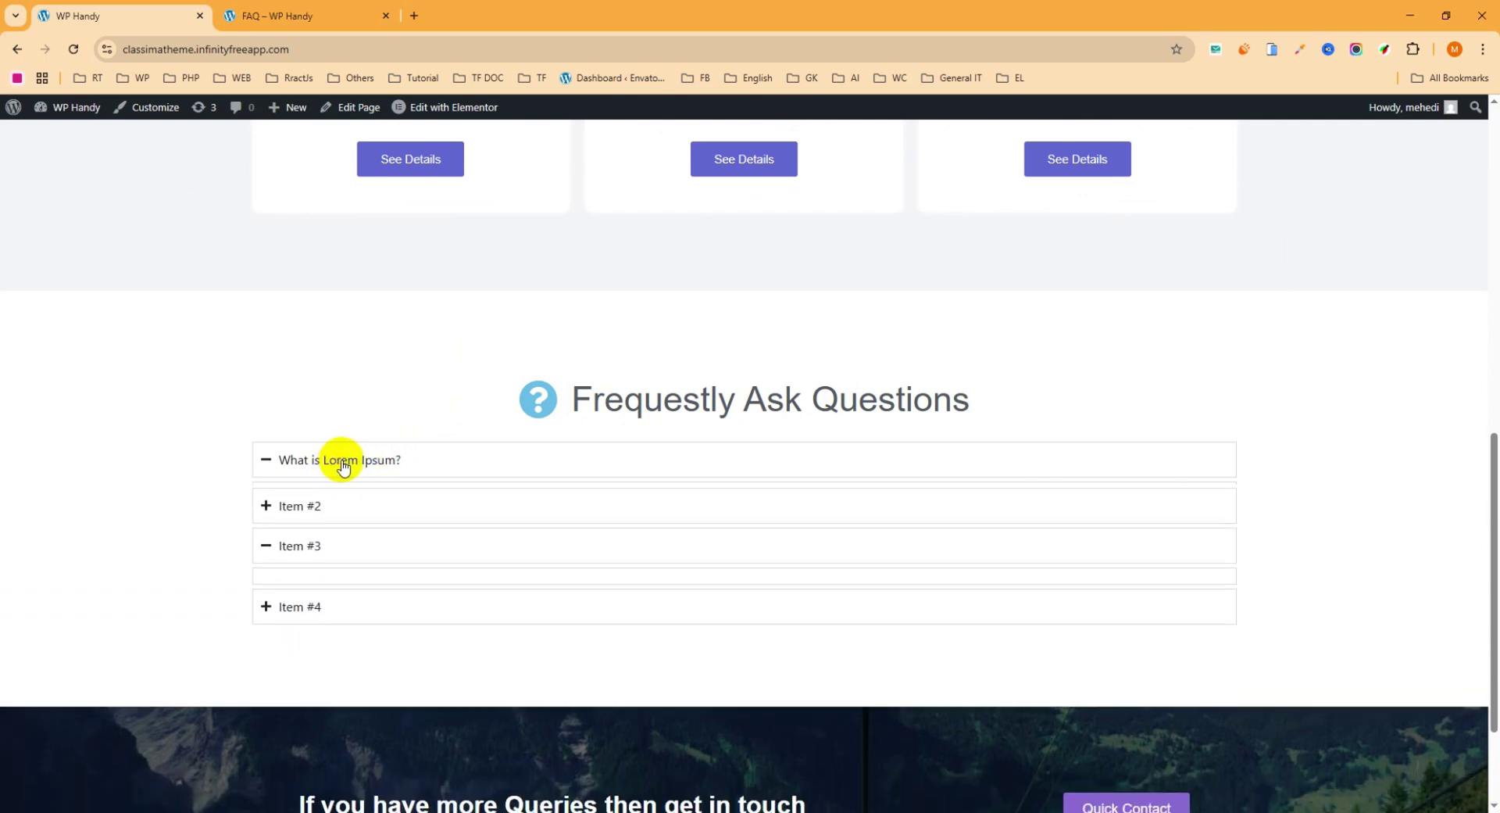
Reopen the first answer, select its paragraph text, and switch to the FAQ page tab
{"action": "left_click", "coordinate": [327, 469]}
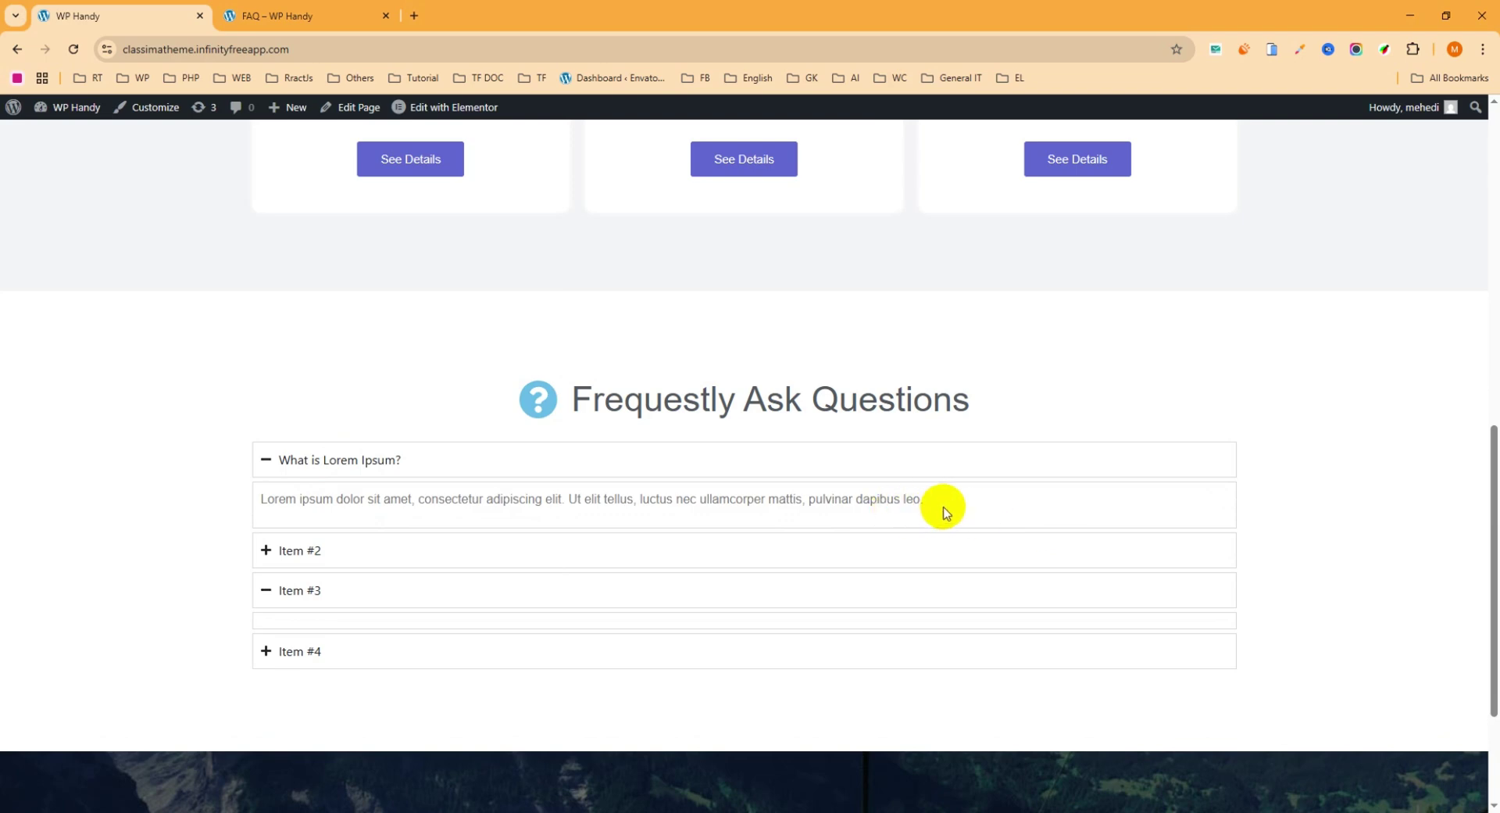
{"action": "left_click_drag", "start_coordinate": [941, 505], "coordinate": [248, 527]}
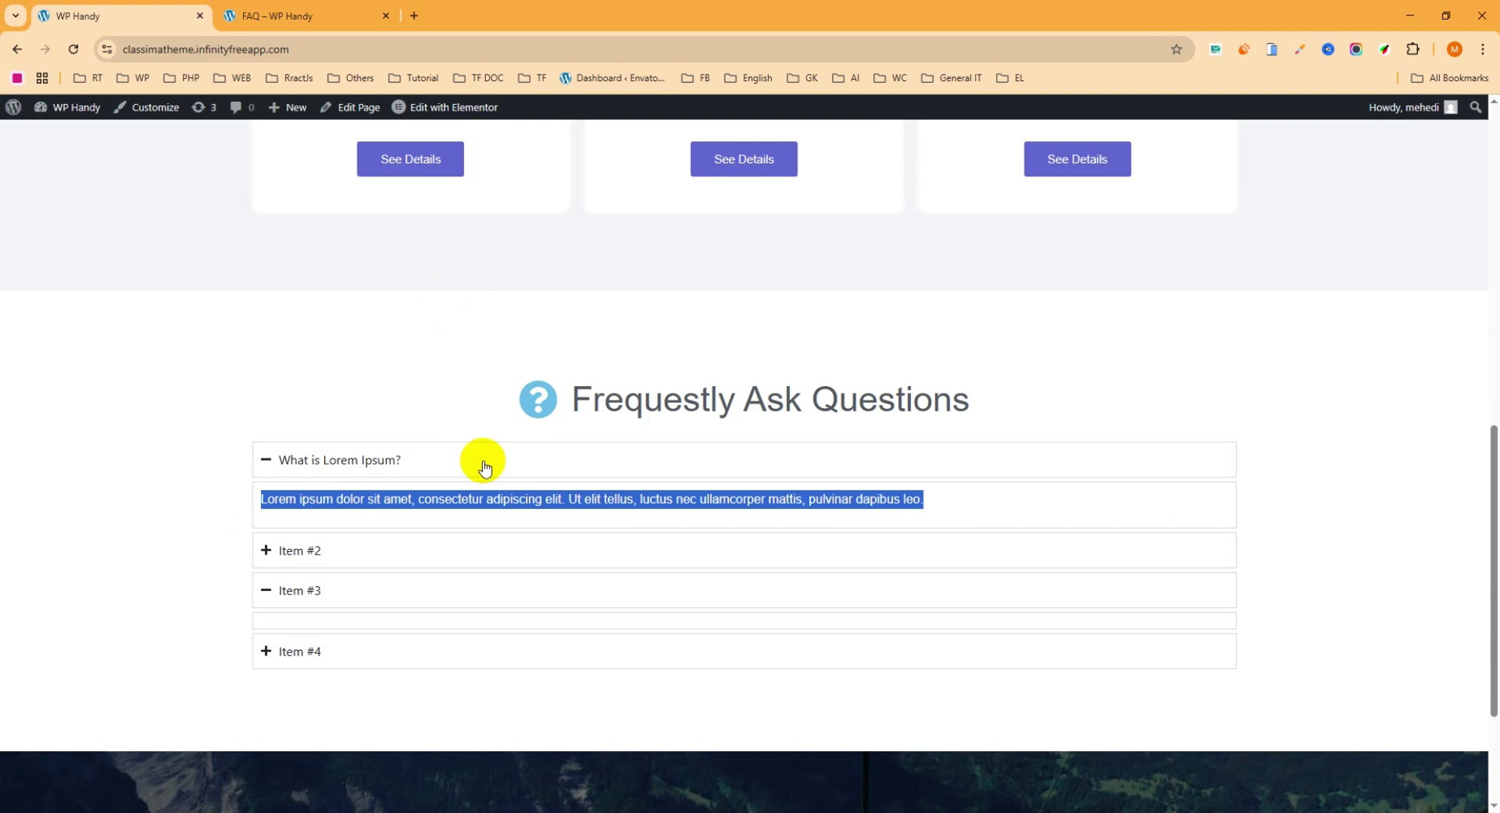
{"action": "left_click", "coordinate": [308, 8]}
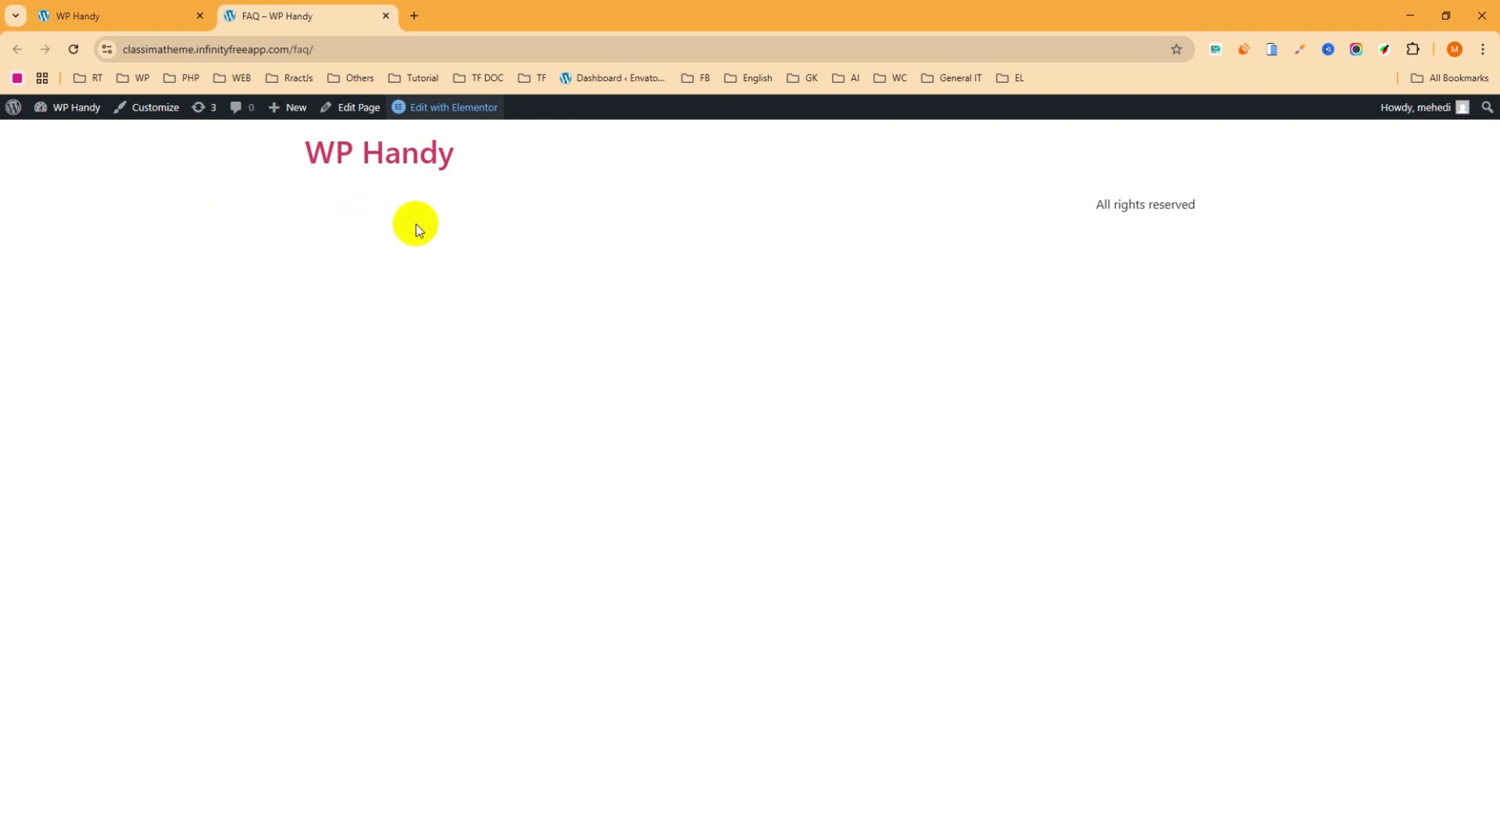
Open the FAQ page in the Elementor editor in a new browser tab
{"action": "right_click", "coordinate": [446, 107]}
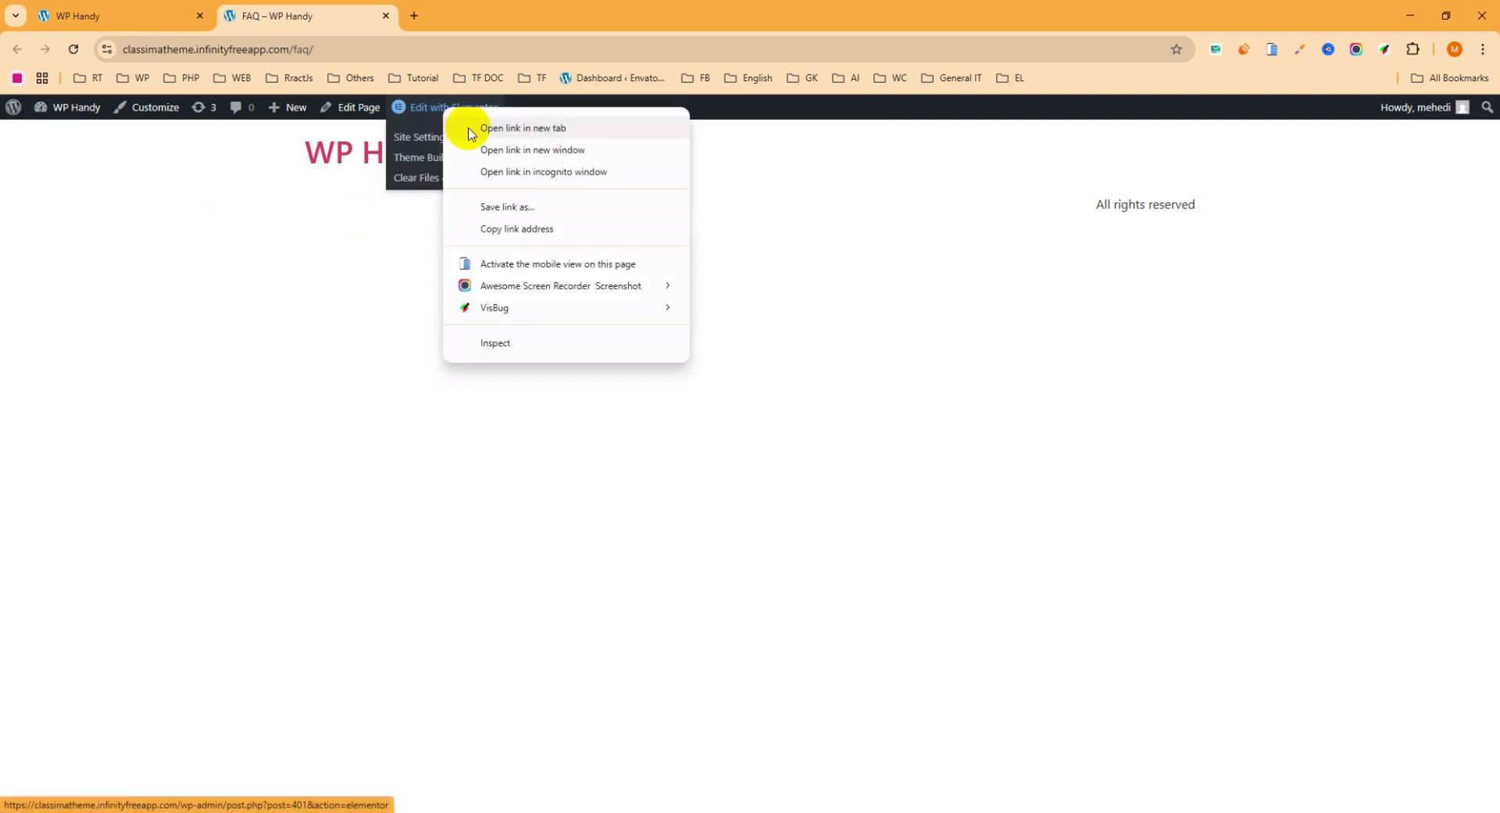
{"action": "left_click", "coordinate": [469, 129]}
{"action": "left_click", "coordinate": [522, 14]}
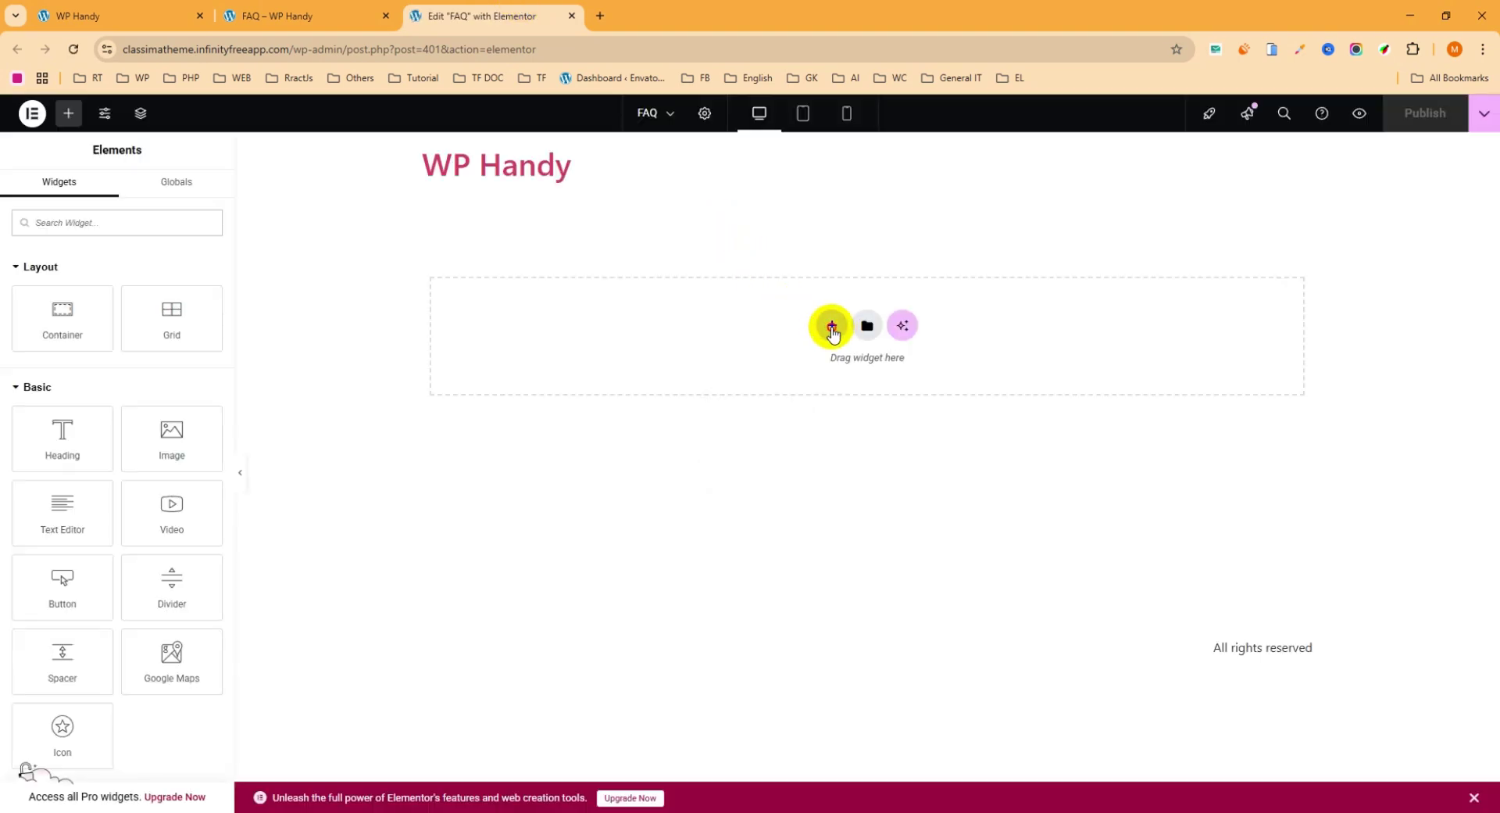
Add an empty single-column flexbox container to the page
{"action": "left_click", "coordinate": [832, 332]}
{"action": "left_click", "coordinate": [824, 388]}
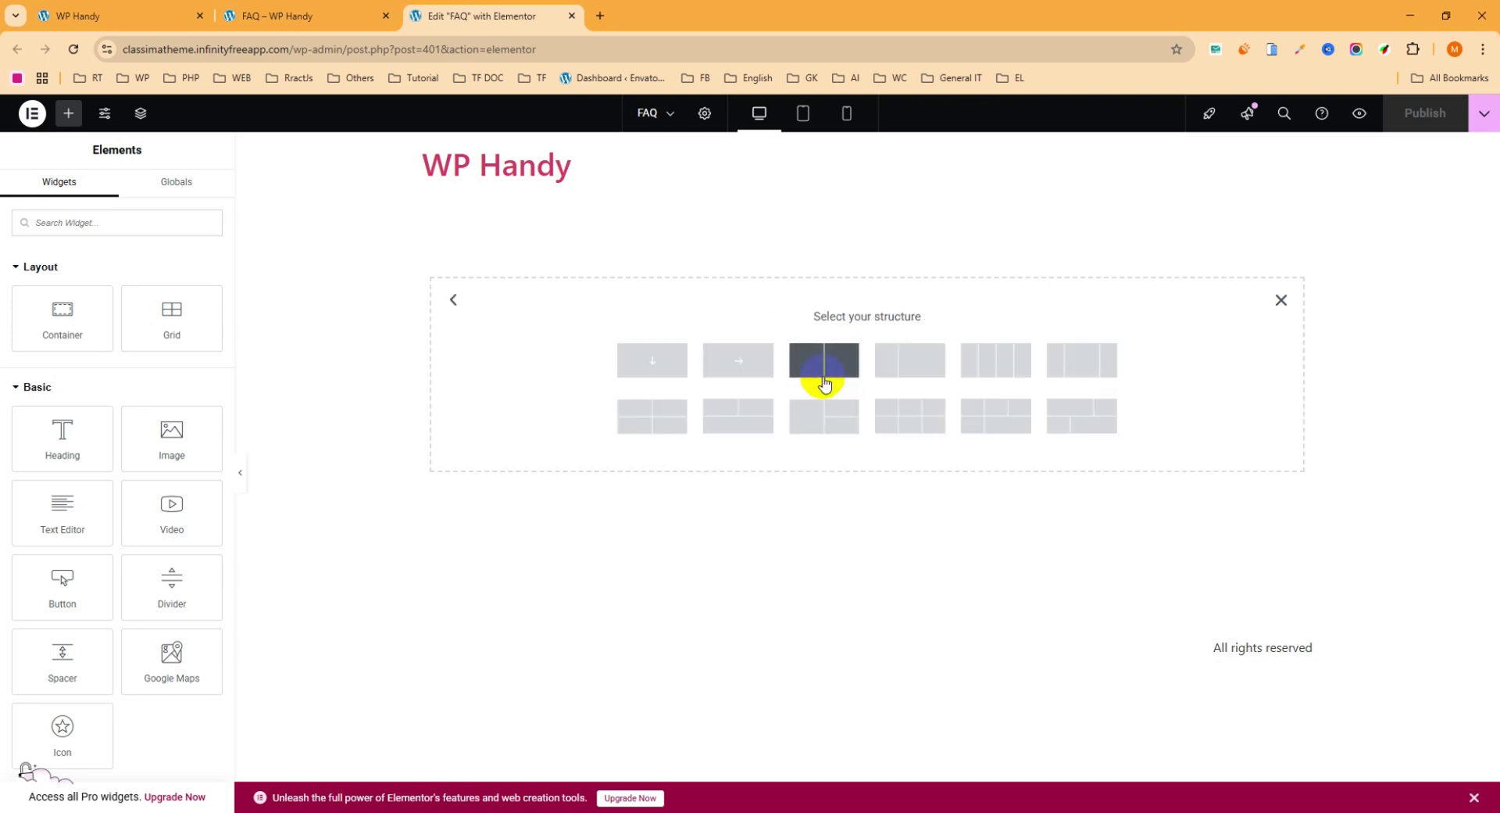
{"action": "left_click", "coordinate": [655, 361]}
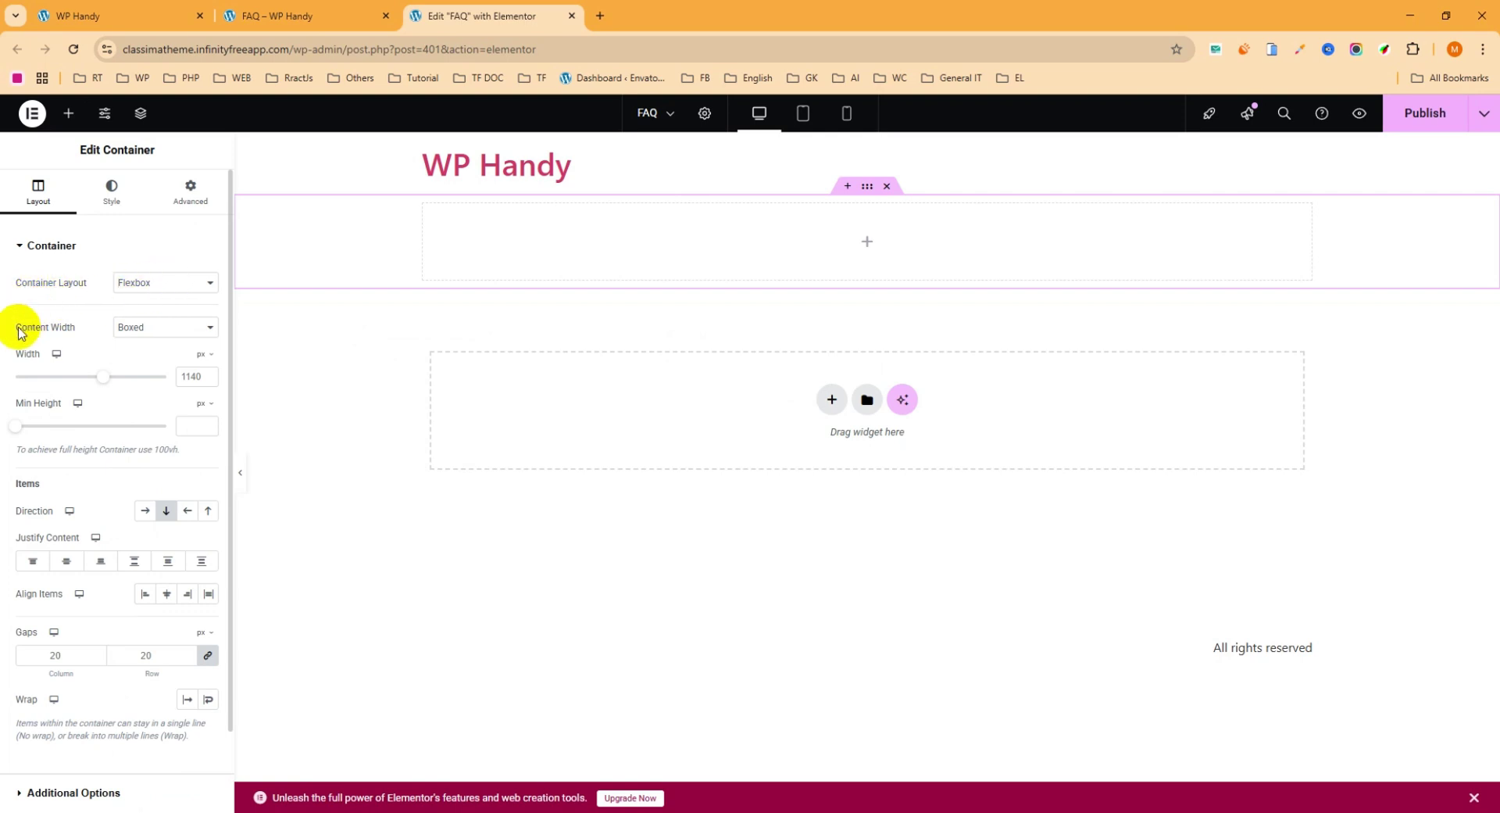
Make the container Full Width with a width of 1905 px
{"action": "left_click", "coordinate": [155, 332]}
{"action": "left_click", "coordinate": [151, 364]}
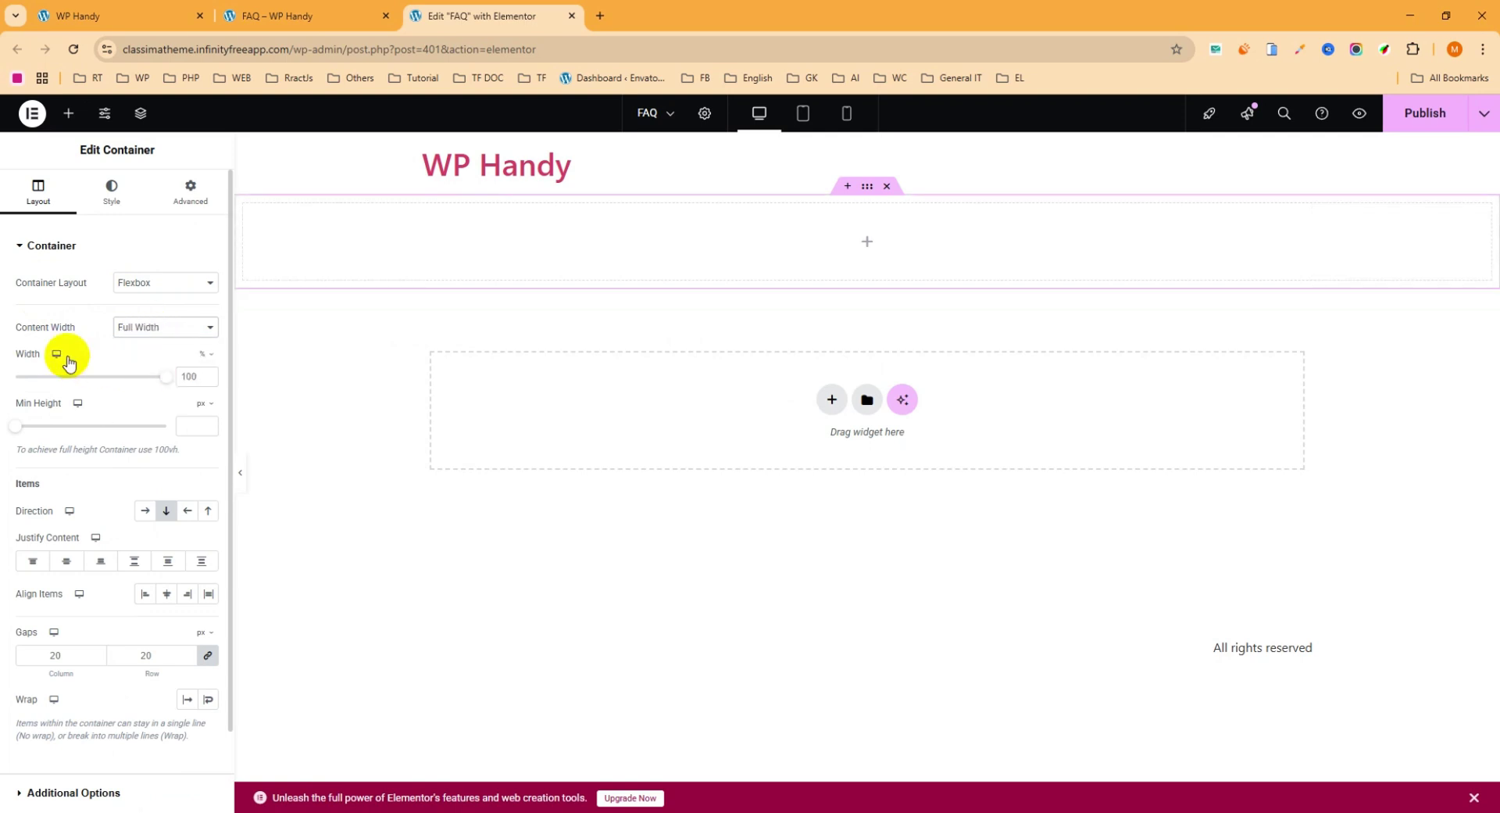
{"action": "left_click", "coordinate": [209, 357]}
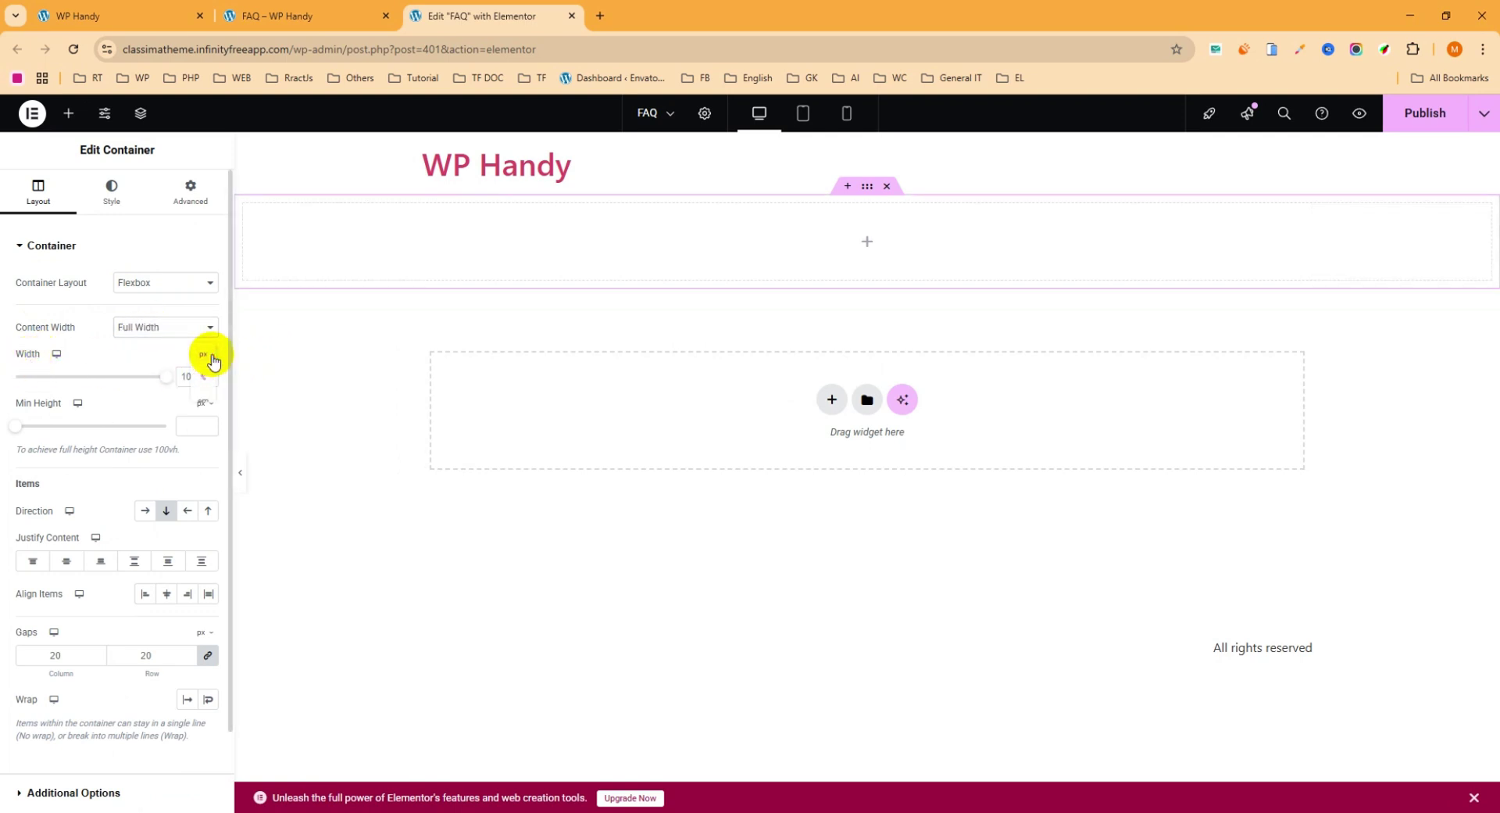
{"action": "left_click", "coordinate": [204, 356]}
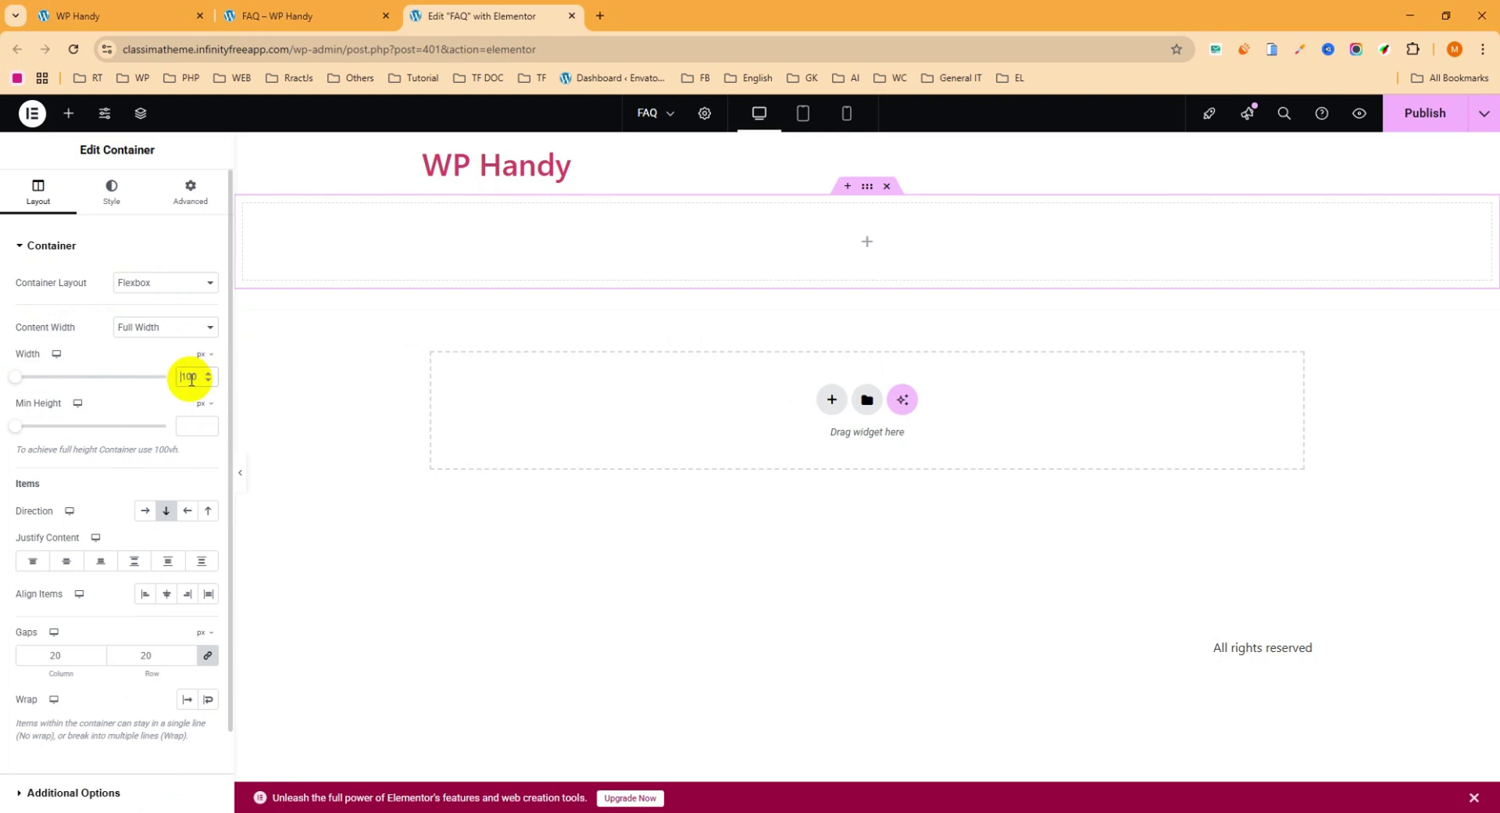
{"action": "type", "text": "19"}
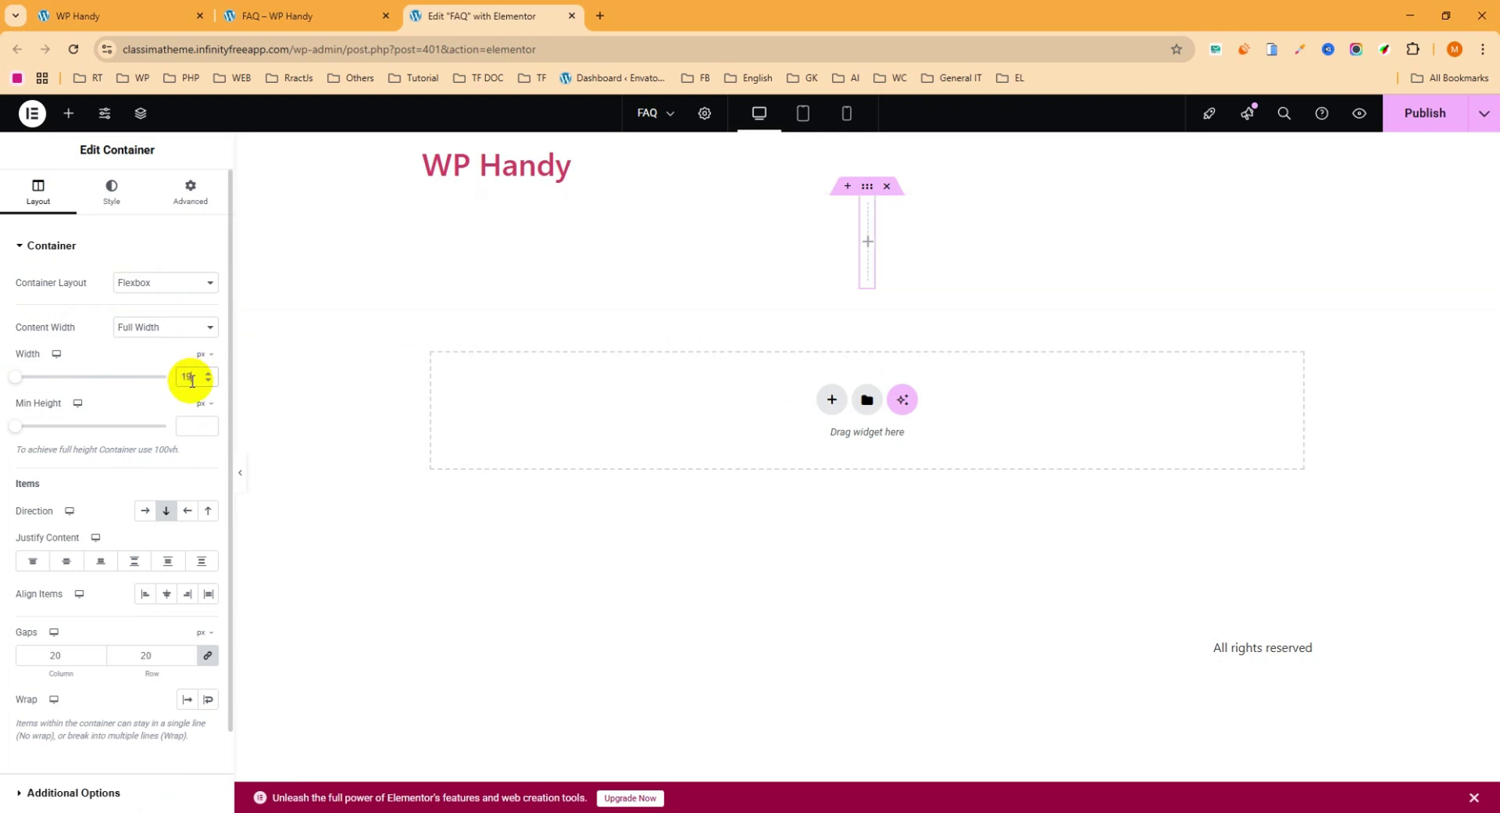
{"action": "type", "text": "05"}
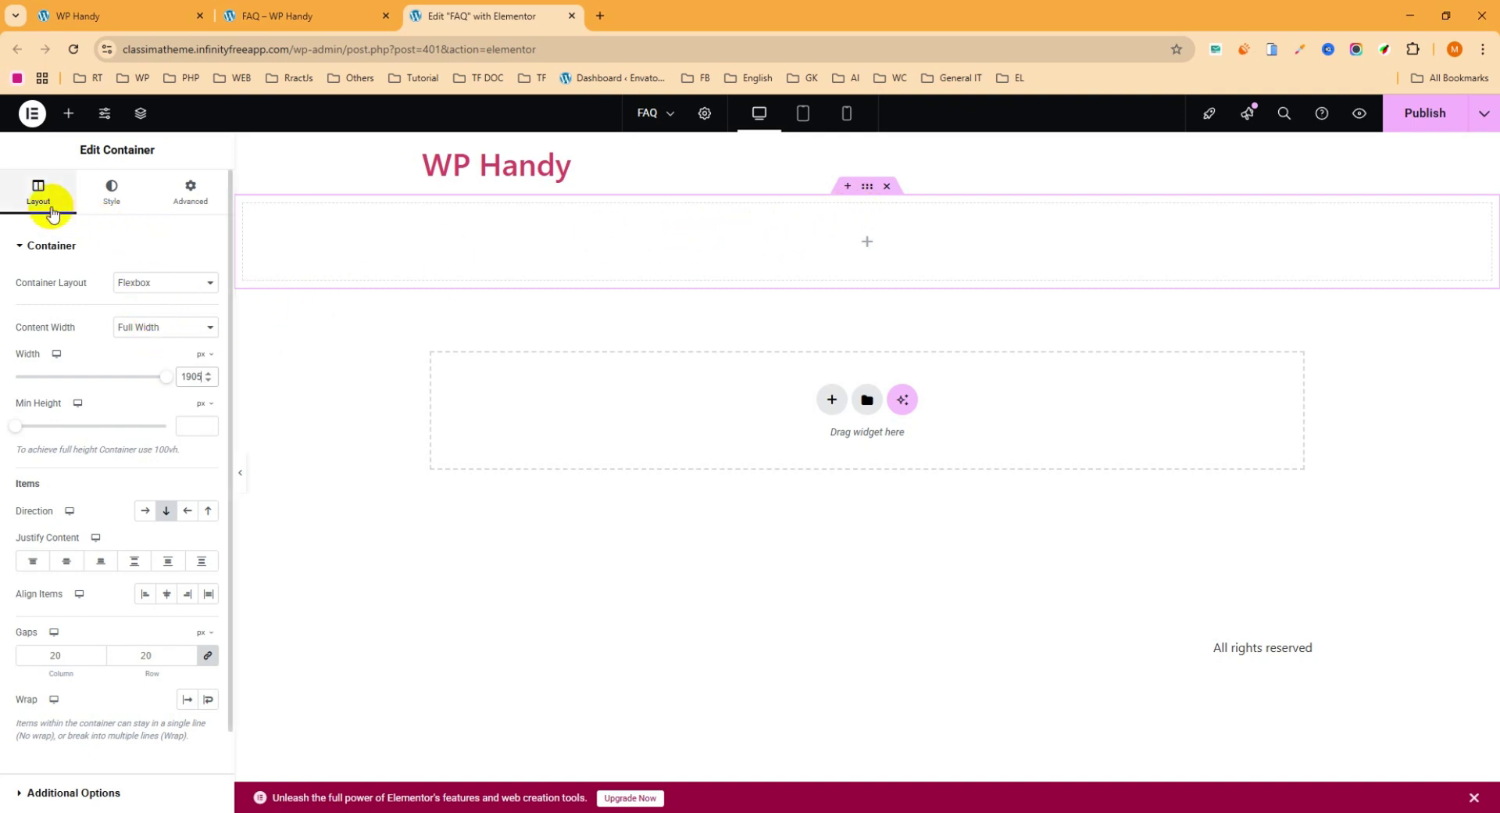
Give the container 95 px top and bottom padding and publish the page
{"action": "left_click", "coordinate": [203, 207]}
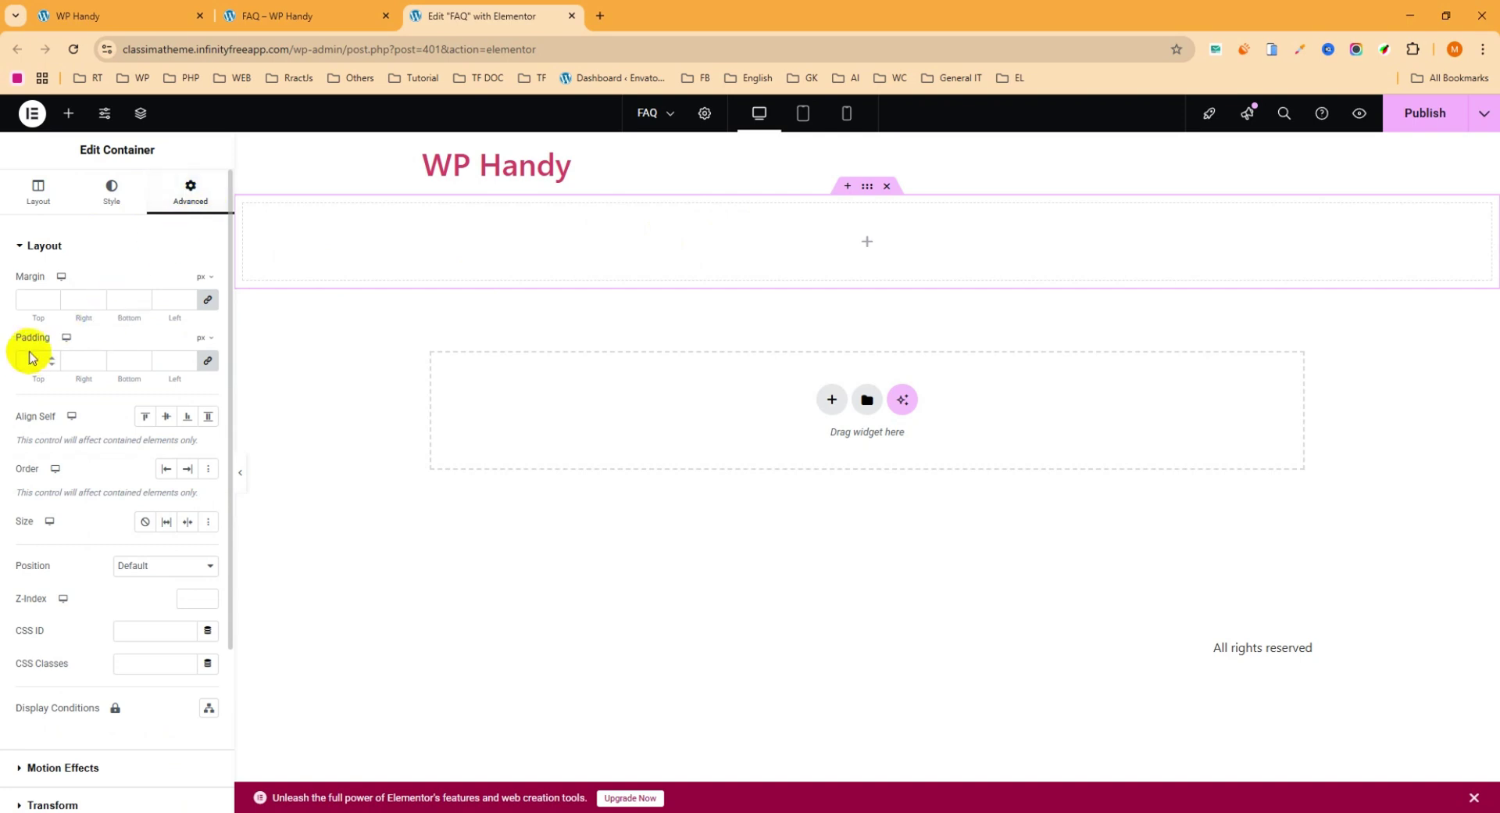
{"action": "left_click", "coordinate": [211, 362]}
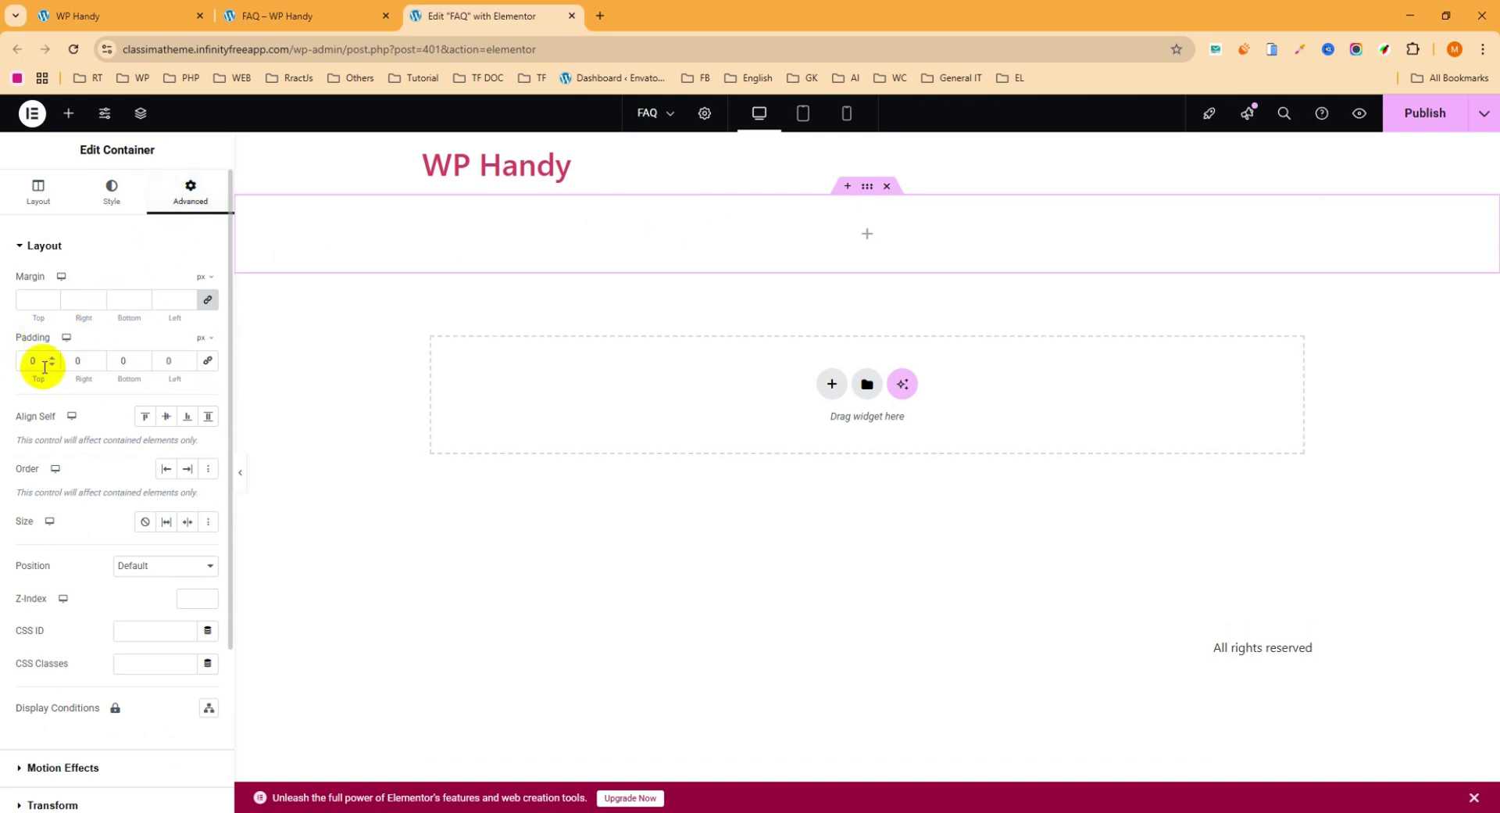
{"action": "left_click_drag", "start_coordinate": [40, 361], "coordinate": [6, 364]}
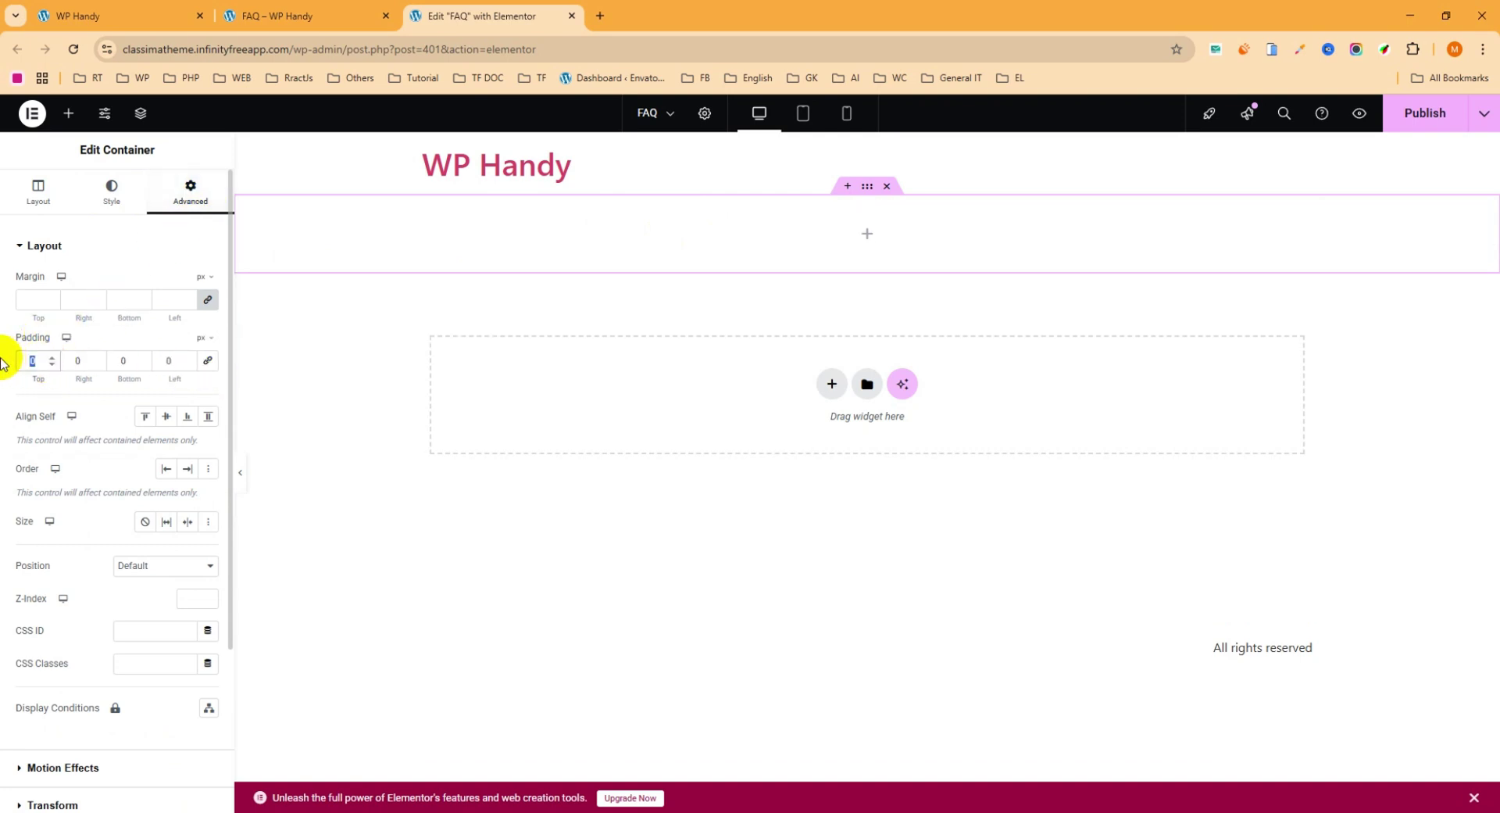
{"action": "type", "text": "95"}
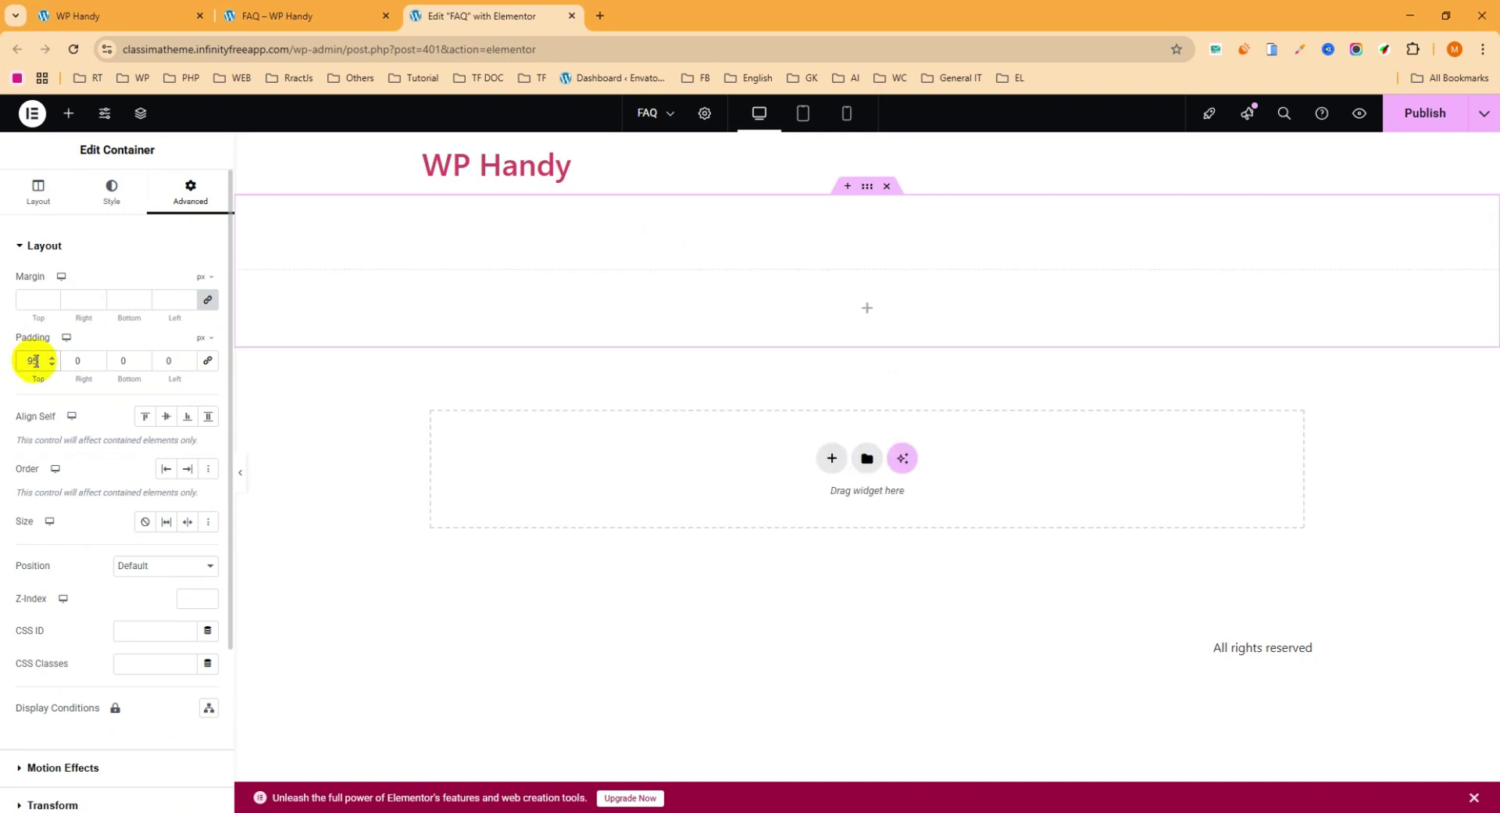
{"action": "left_click", "coordinate": [133, 361]}
{"action": "type", "text": "9"}
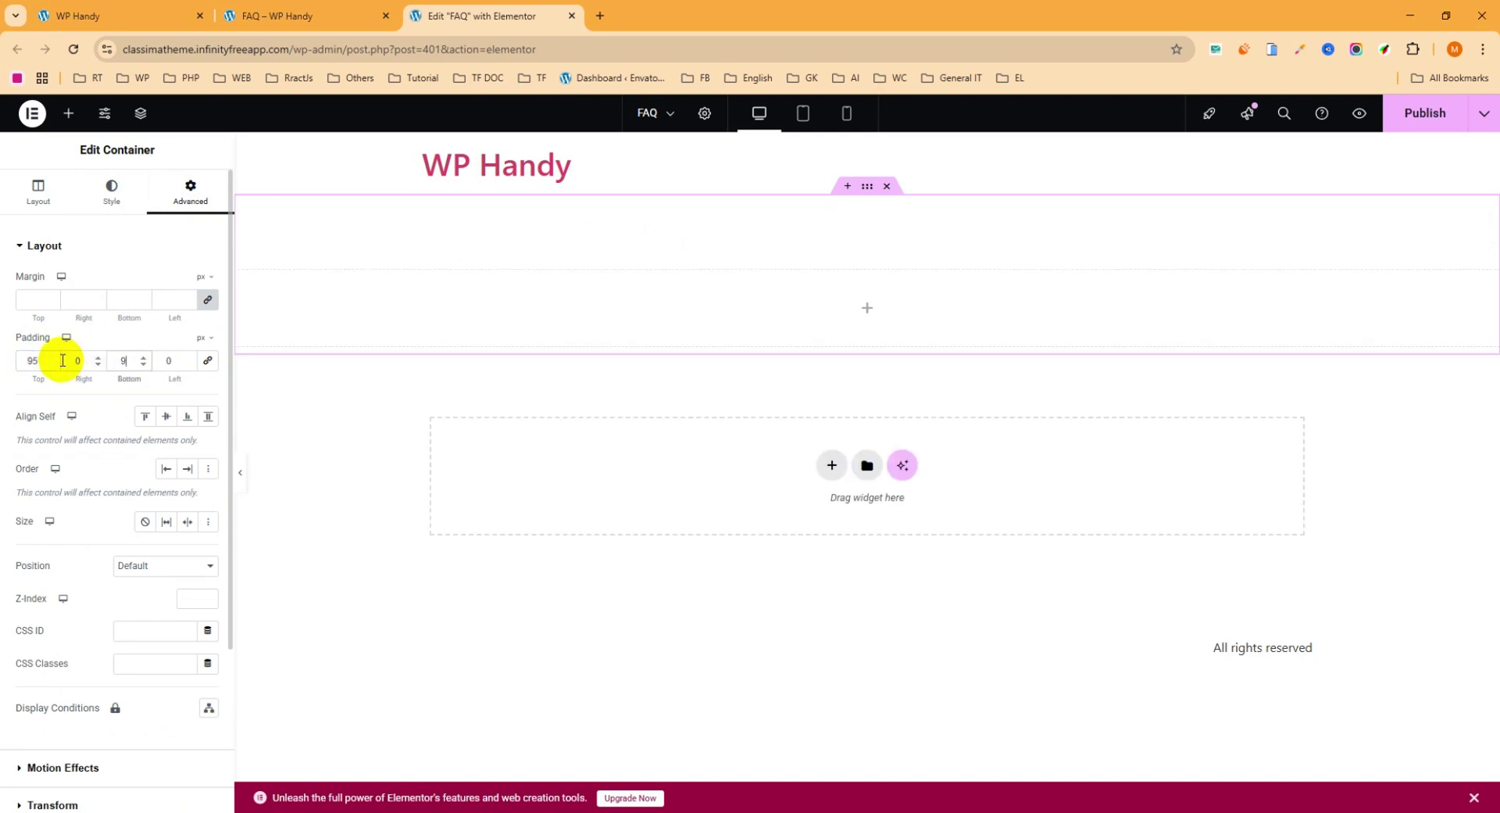
{"action": "type", "text": "5"}
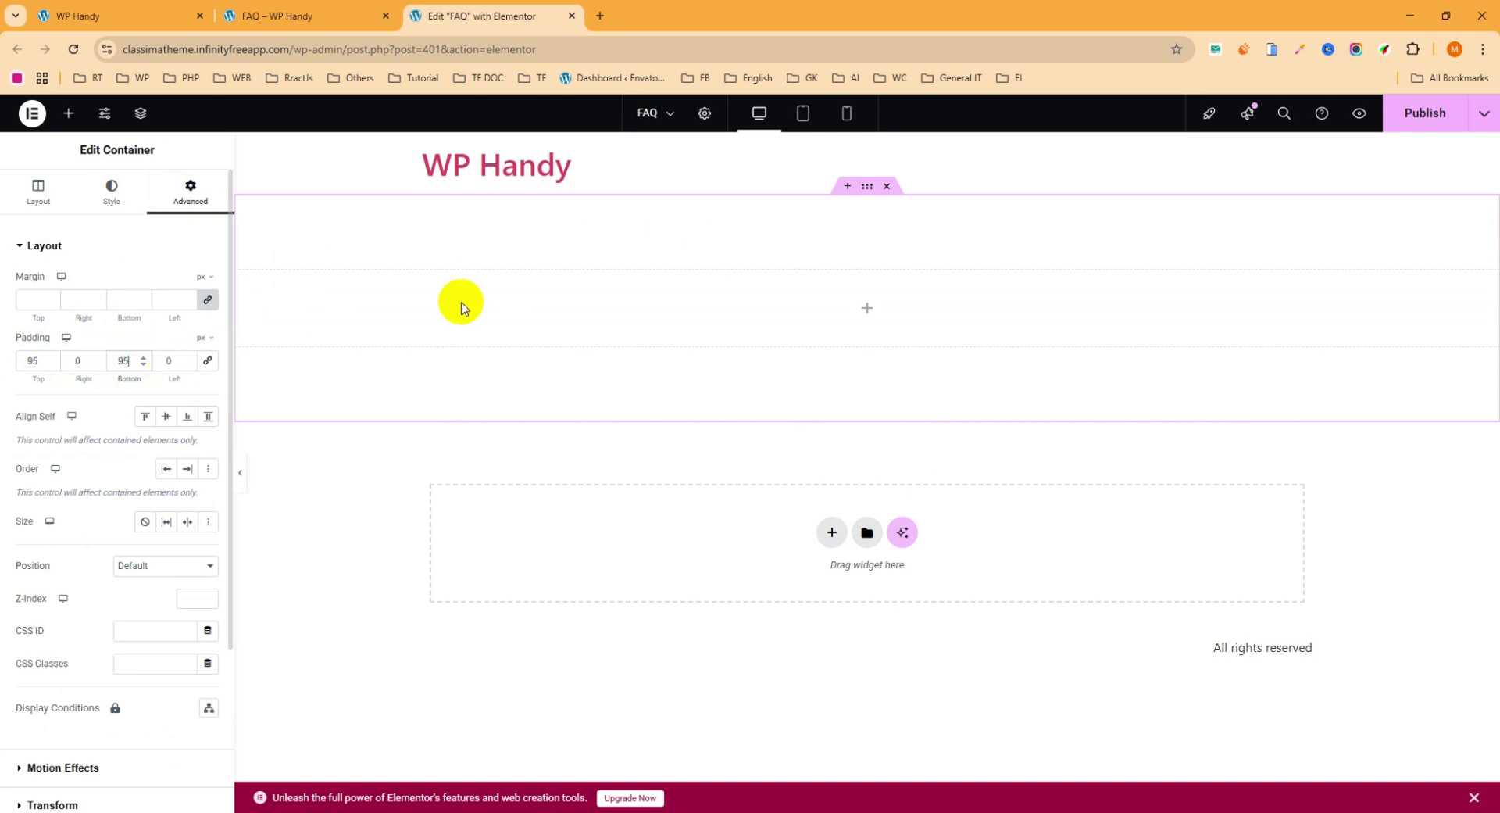
{"action": "left_click", "coordinate": [1423, 133]}
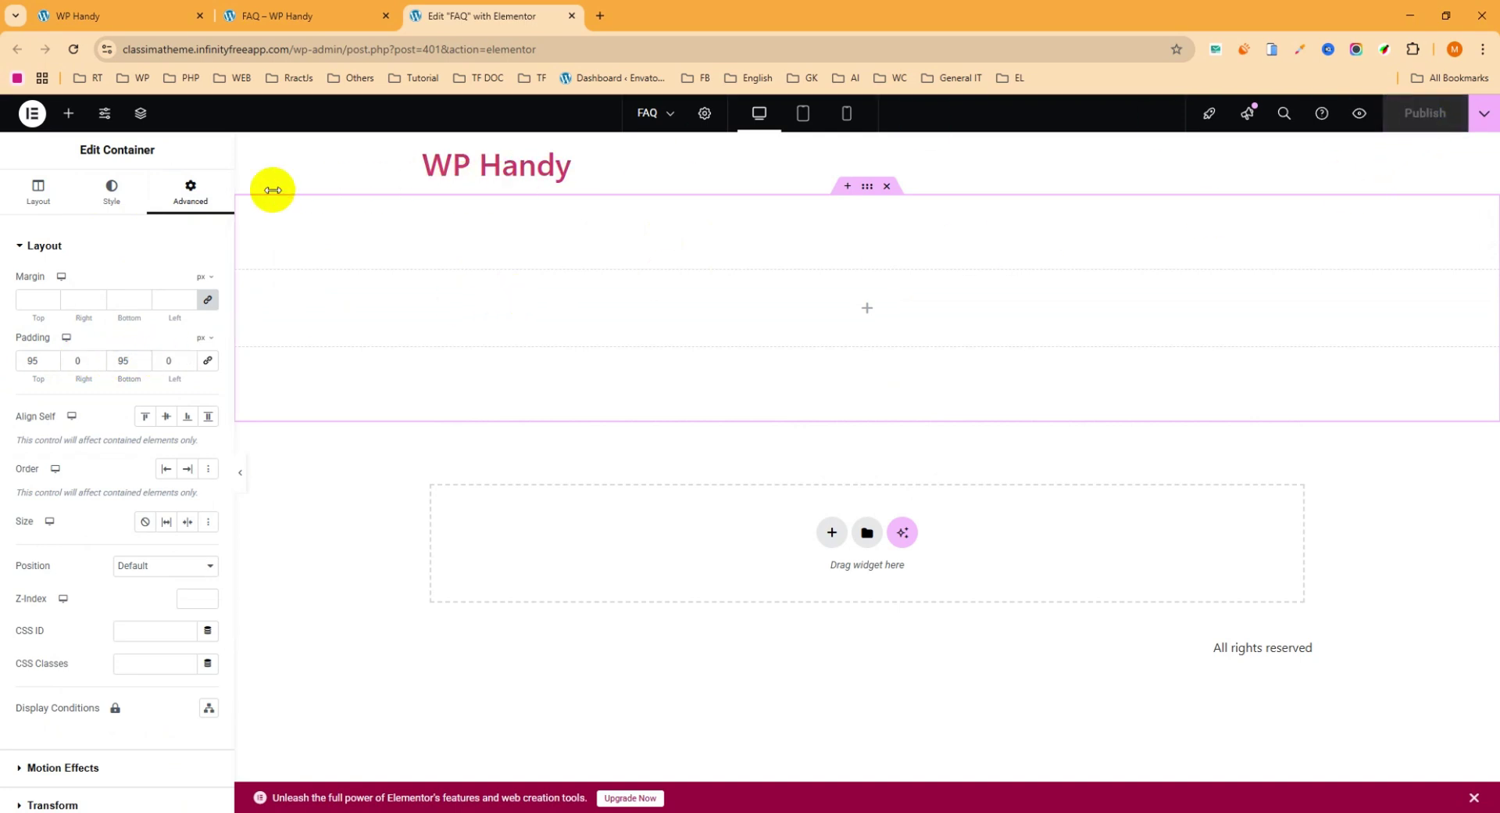
Add an inner container and make it Full Width at 1280 px
{"action": "left_click", "coordinate": [70, 117]}
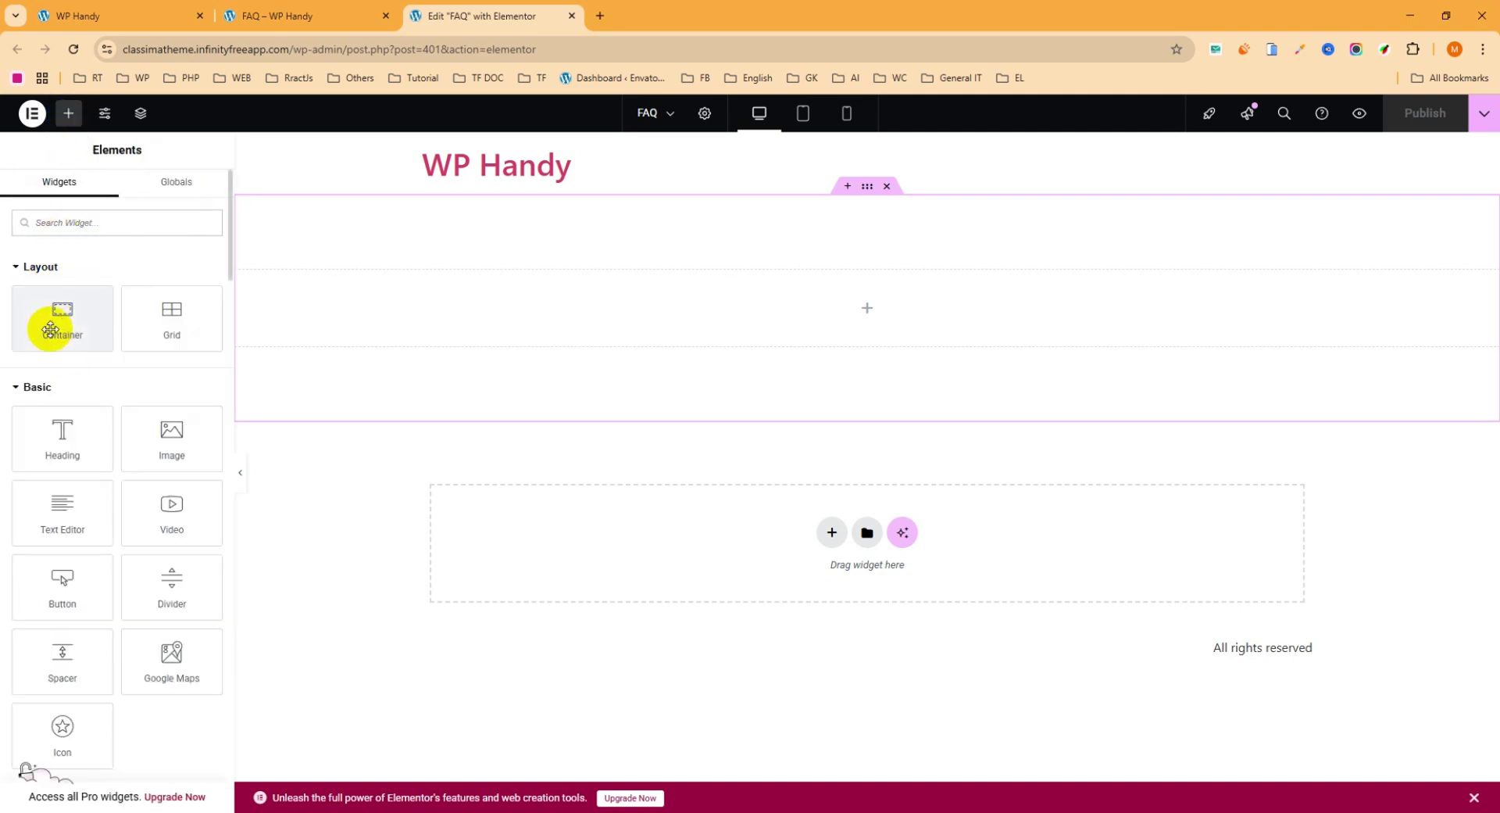
{"action": "left_click_drag", "start_coordinate": [58, 320], "coordinate": [828, 326]}
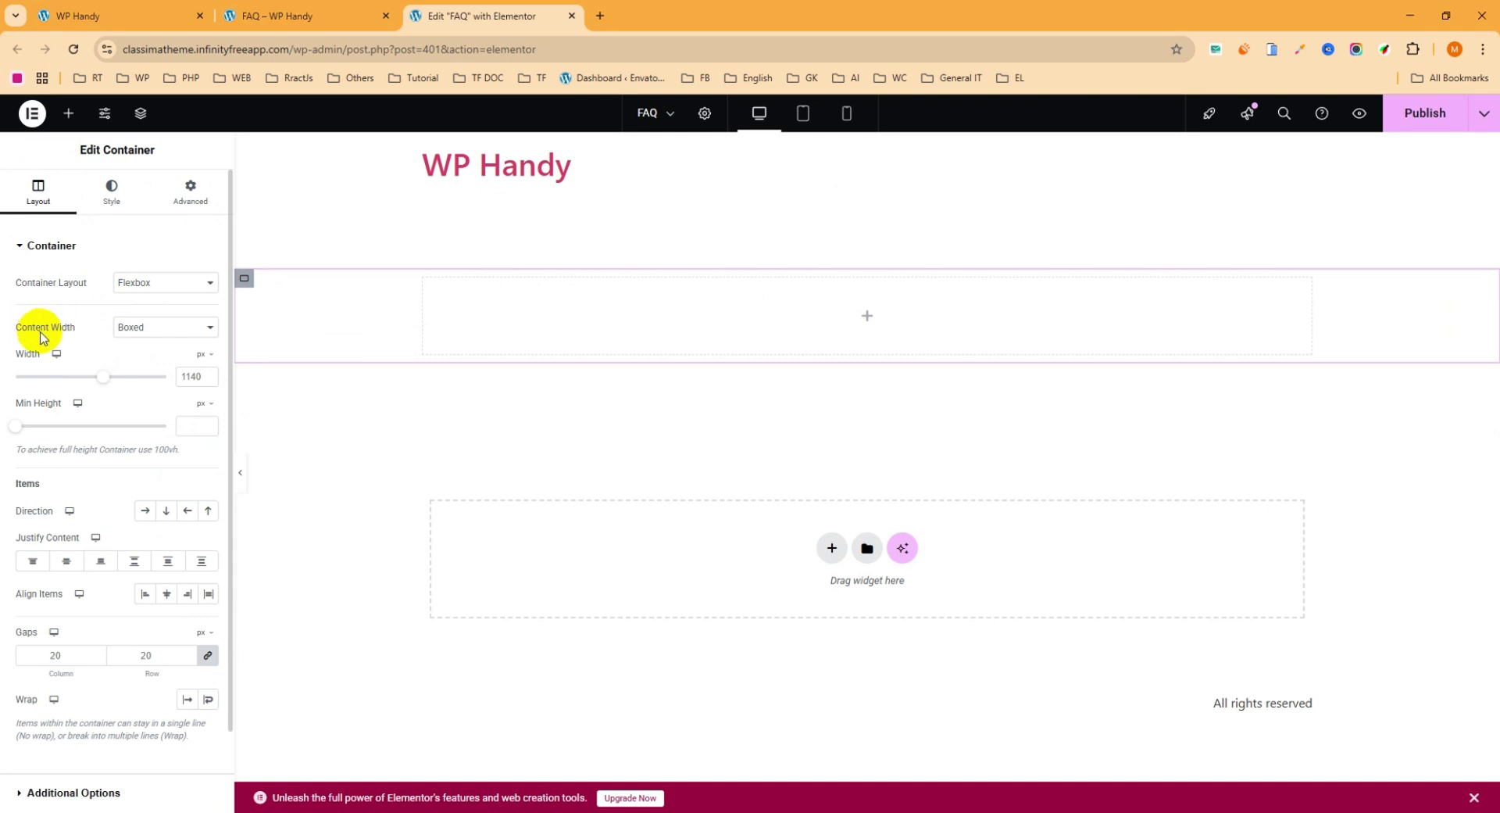
{"action": "left_click", "coordinate": [156, 328]}
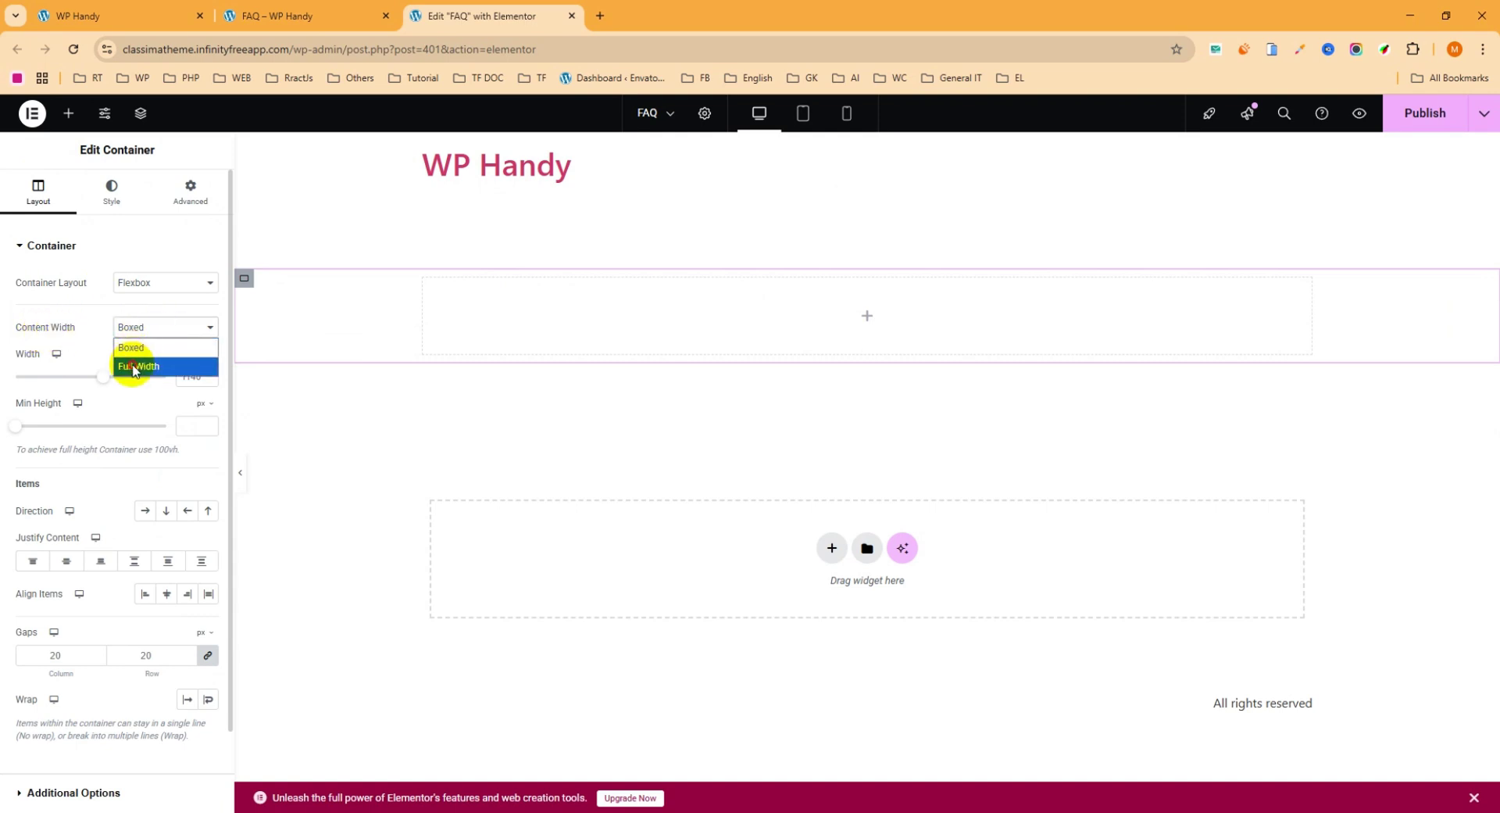
{"action": "left_click", "coordinate": [137, 366]}
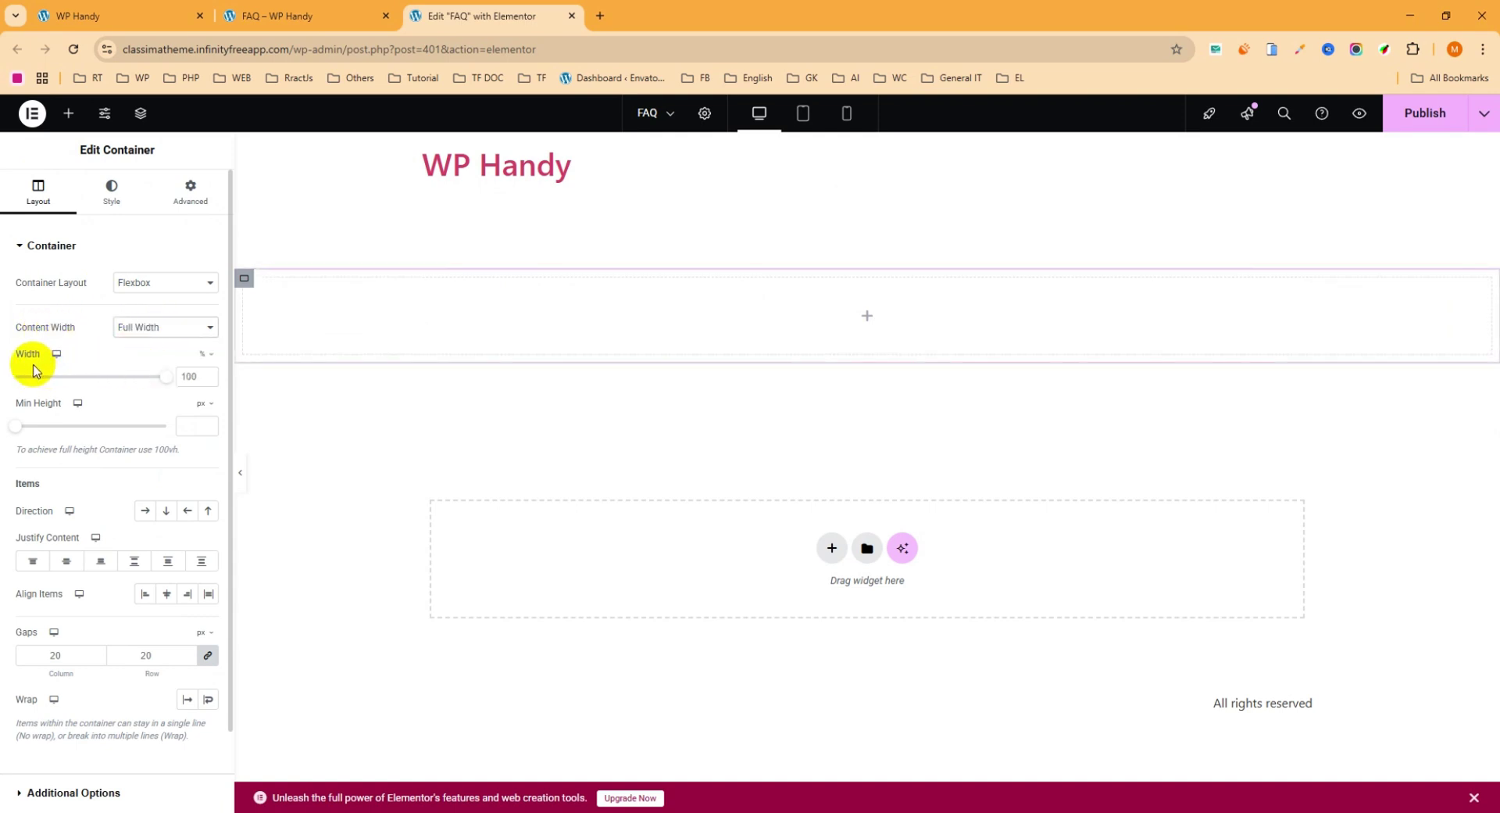
{"action": "left_click", "coordinate": [204, 354]}
{"action": "left_click", "coordinate": [204, 358]}
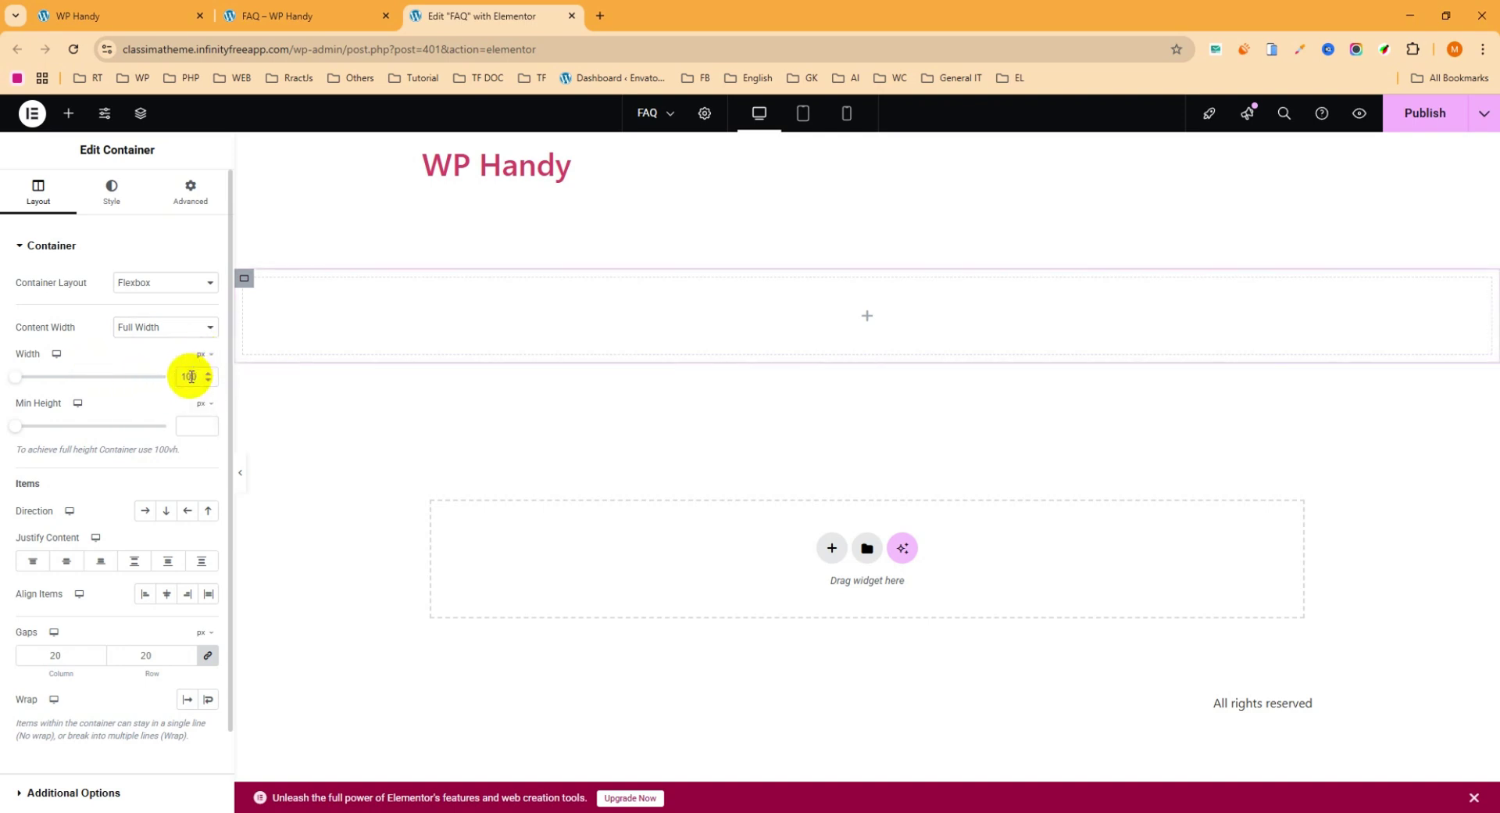
{"action": "double_click", "coordinate": [187, 383]}
{"action": "type", "text": "12"}
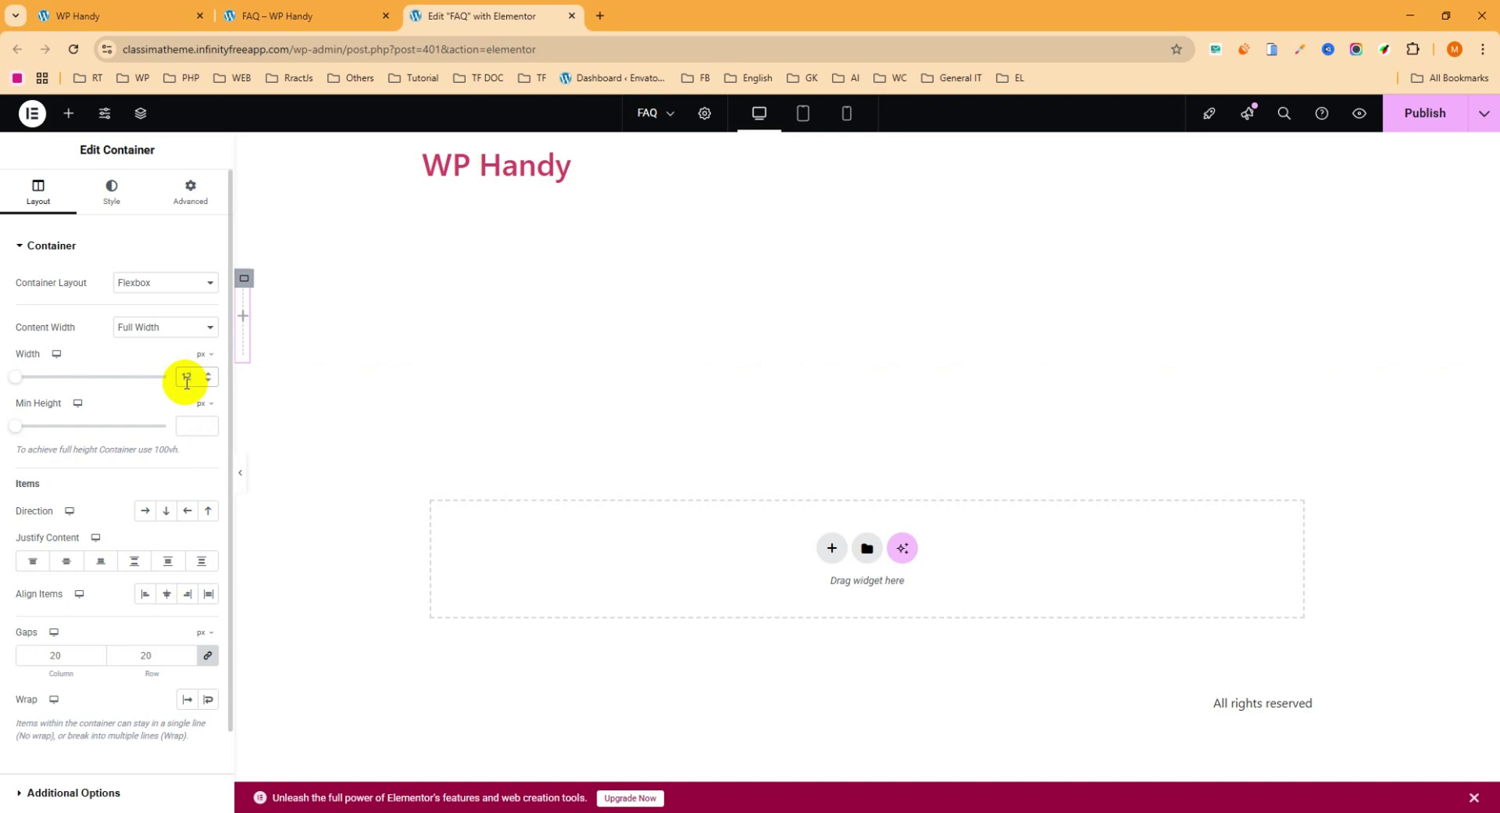
{"action": "type", "text": "80"}
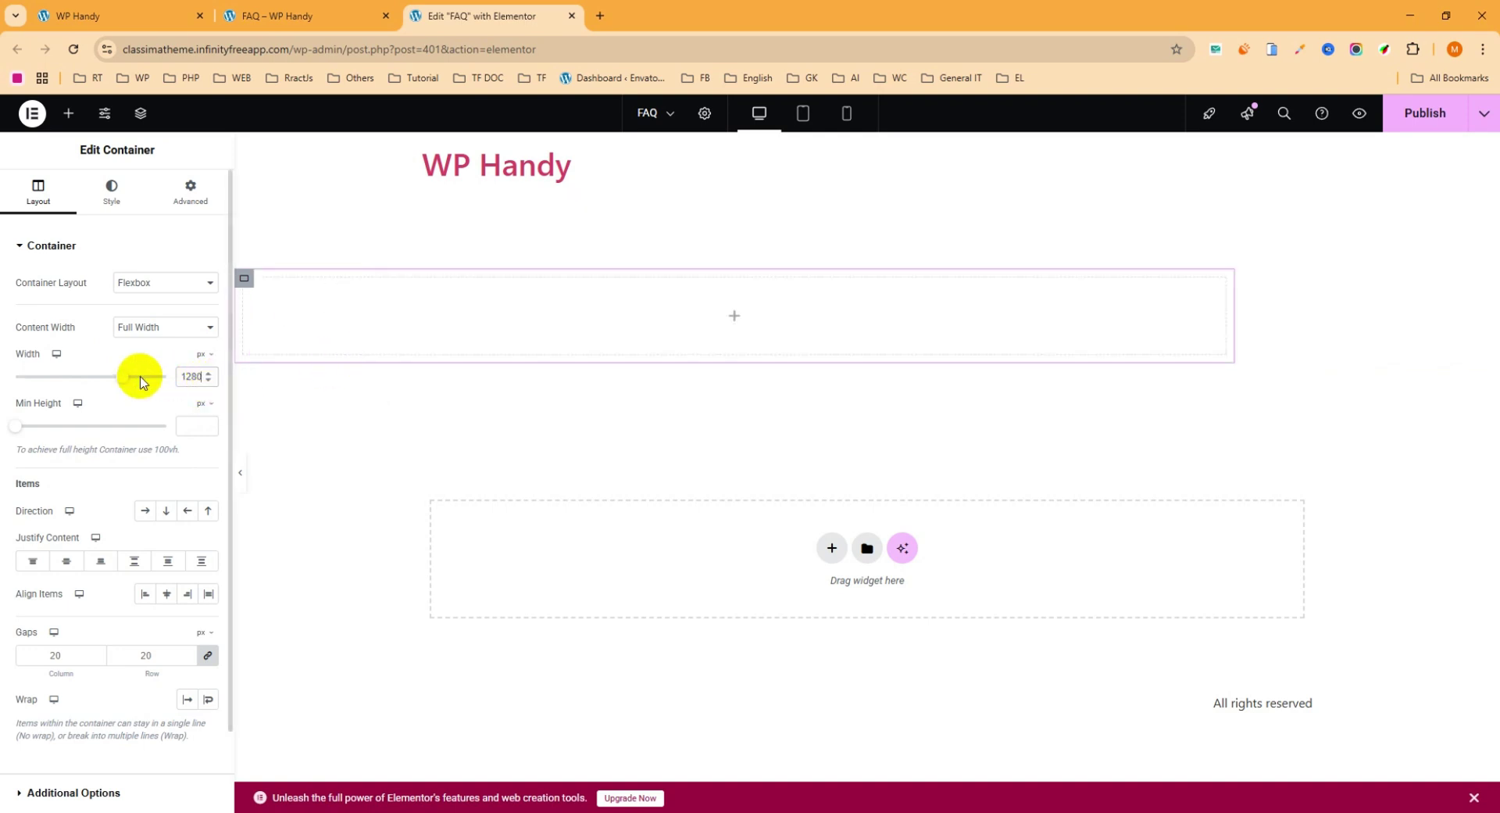
Set the inner container's Align Self to Center and bring up the widget list
{"action": "left_click", "coordinate": [192, 201]}
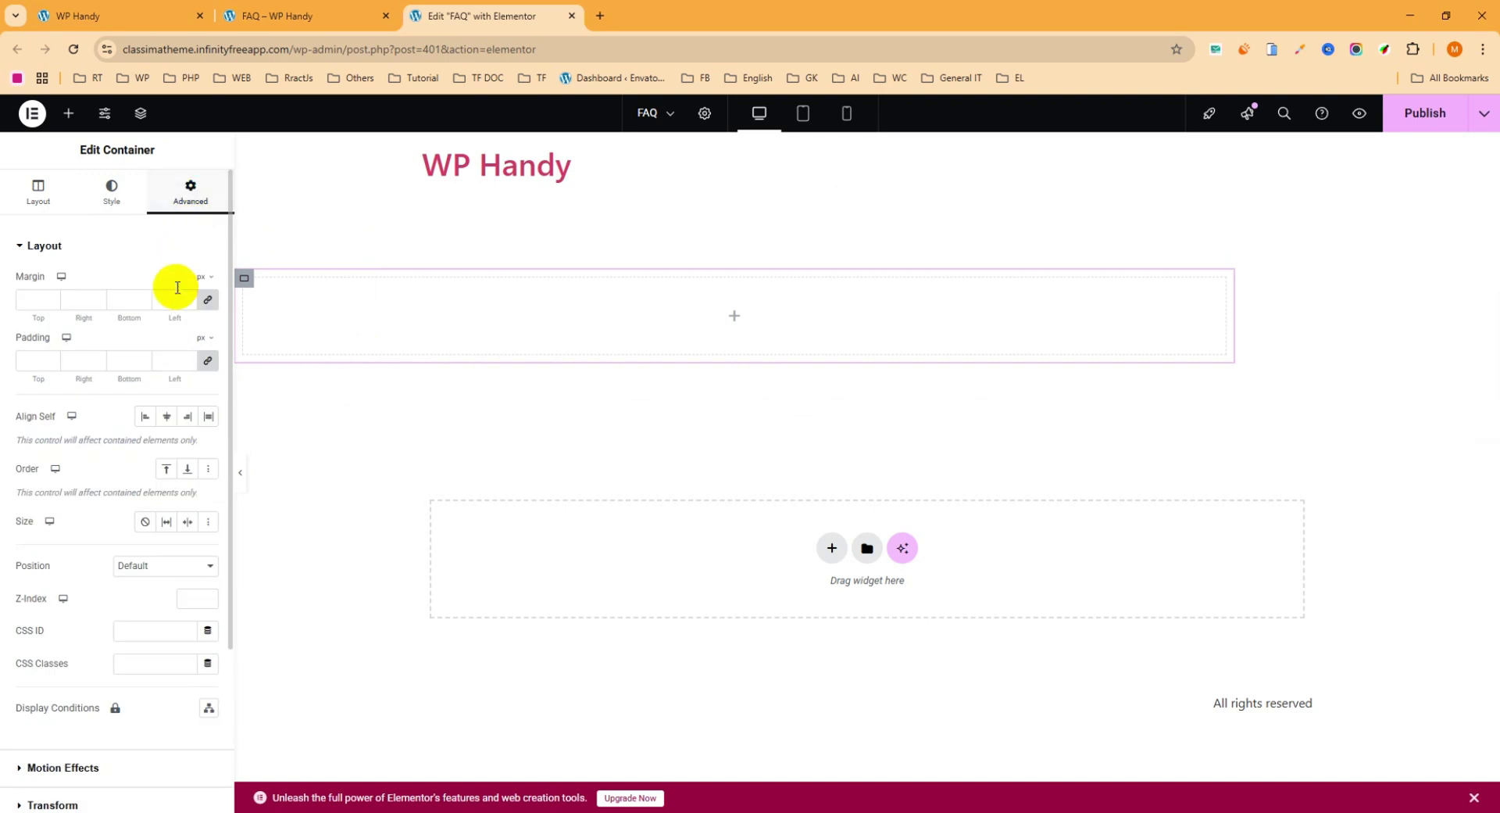
{"action": "left_click", "coordinate": [167, 420]}
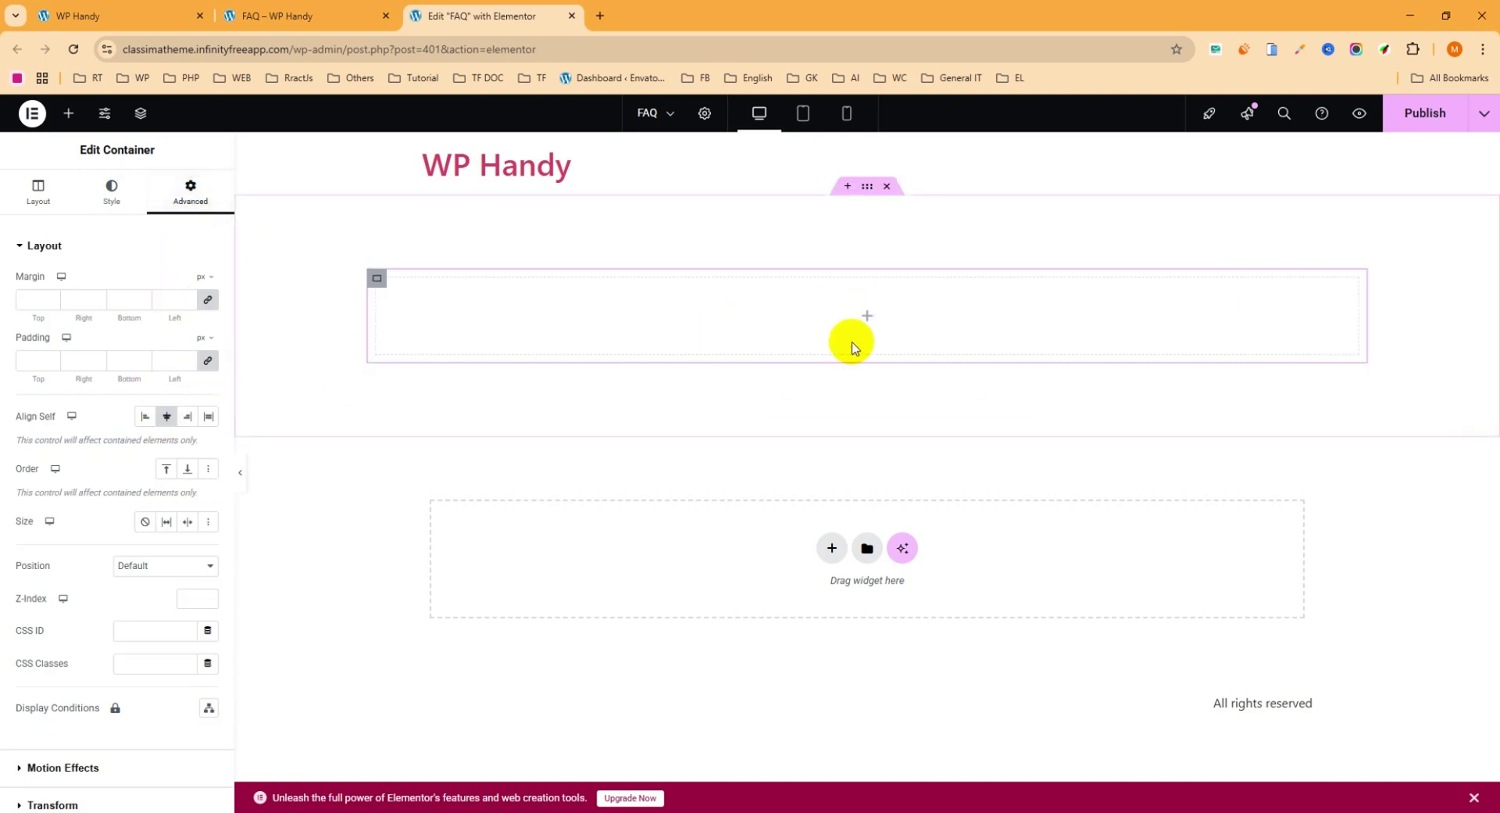
{"action": "left_click", "coordinate": [866, 322]}
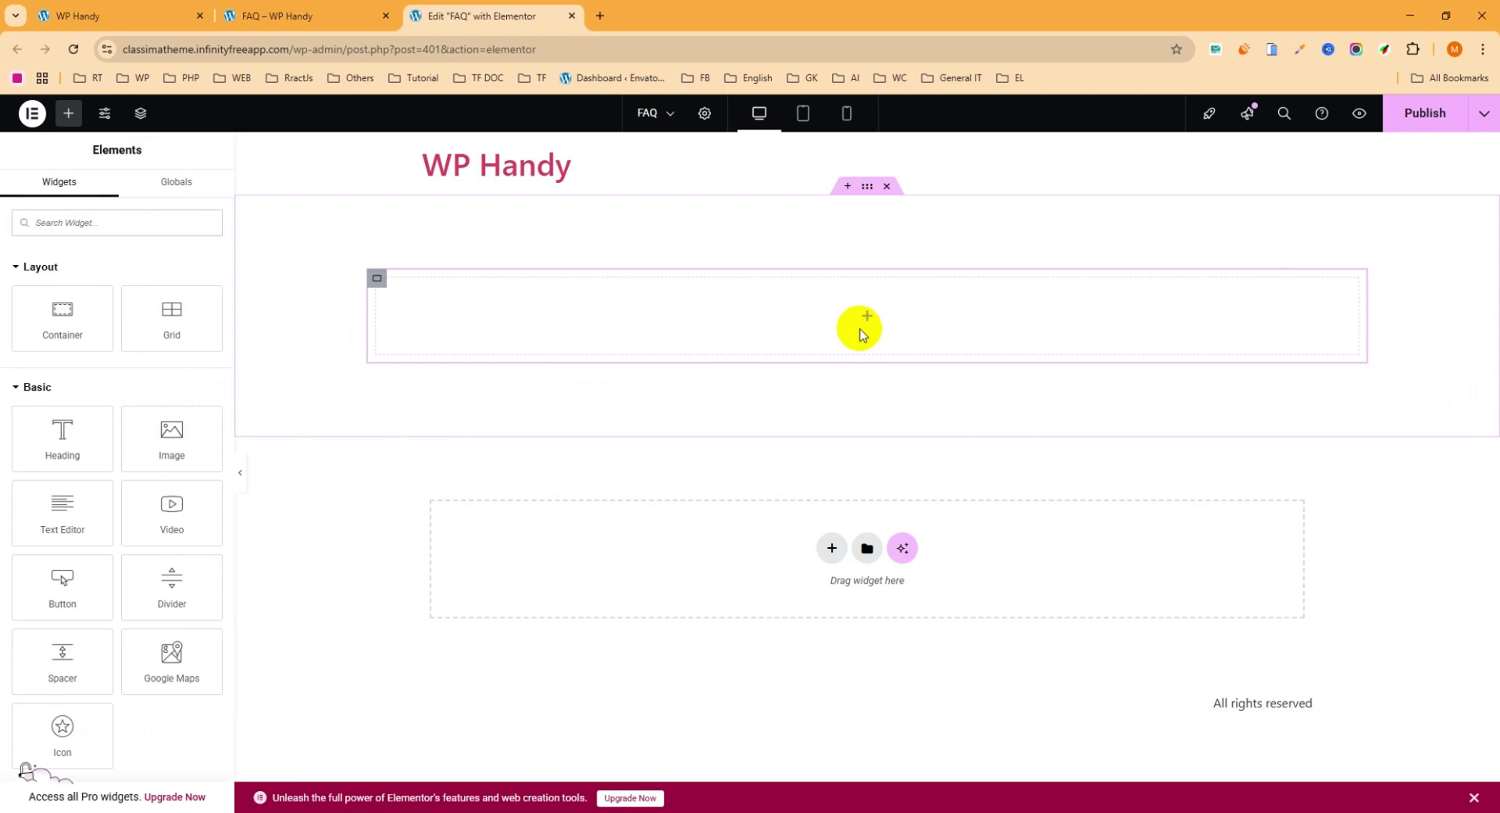
Drop an Icon List into the centered container and delete items #3 and #2
{"action": "left_click", "coordinate": [82, 225]}
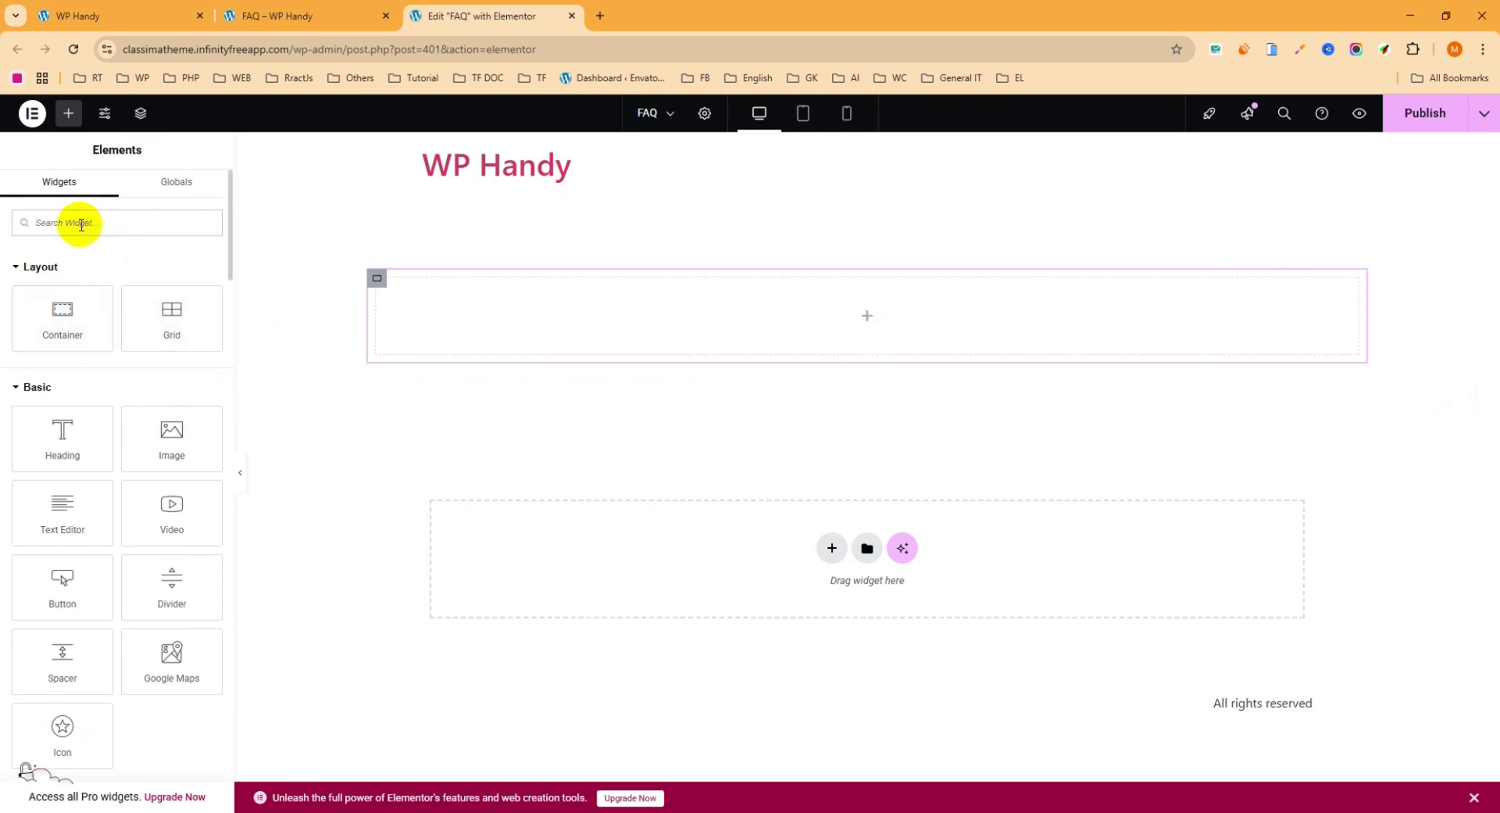
{"action": "type", "text": "i"}
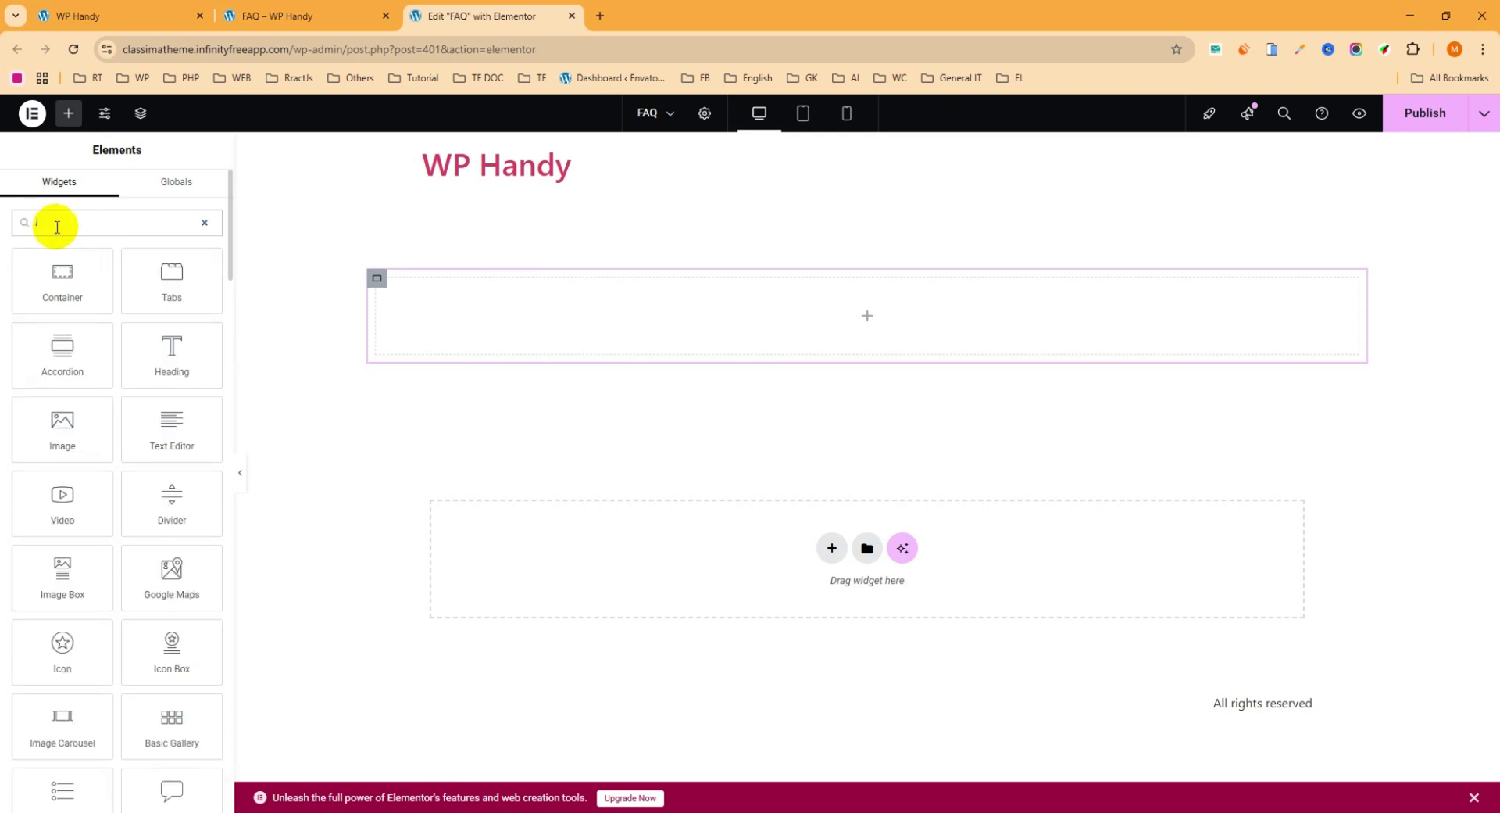
{"action": "type", "text": "d"}
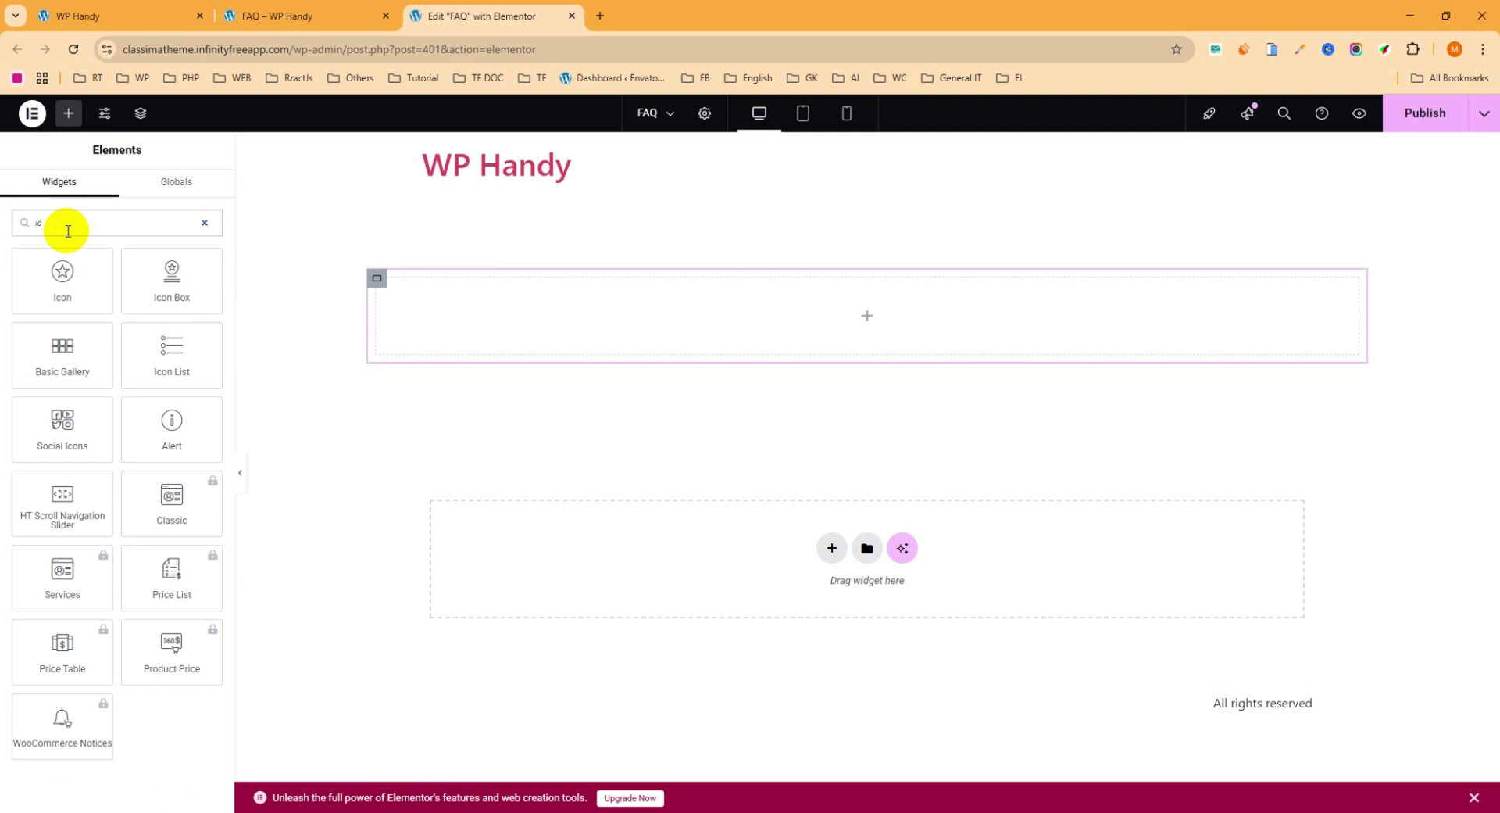
{"action": "type", "text": "o"}
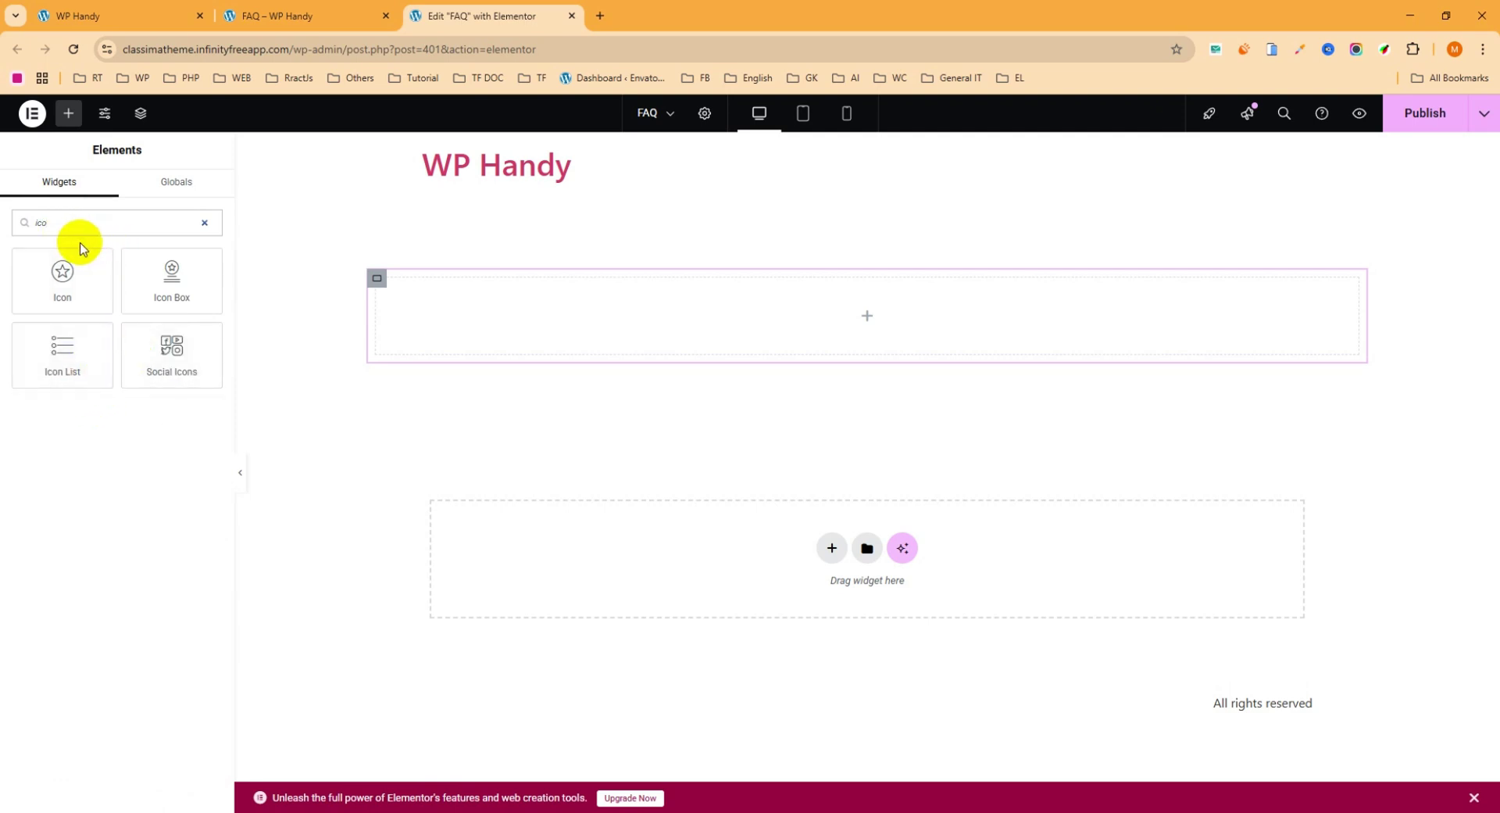
{"action": "left_click_drag", "start_coordinate": [64, 357], "coordinate": [841, 323]}
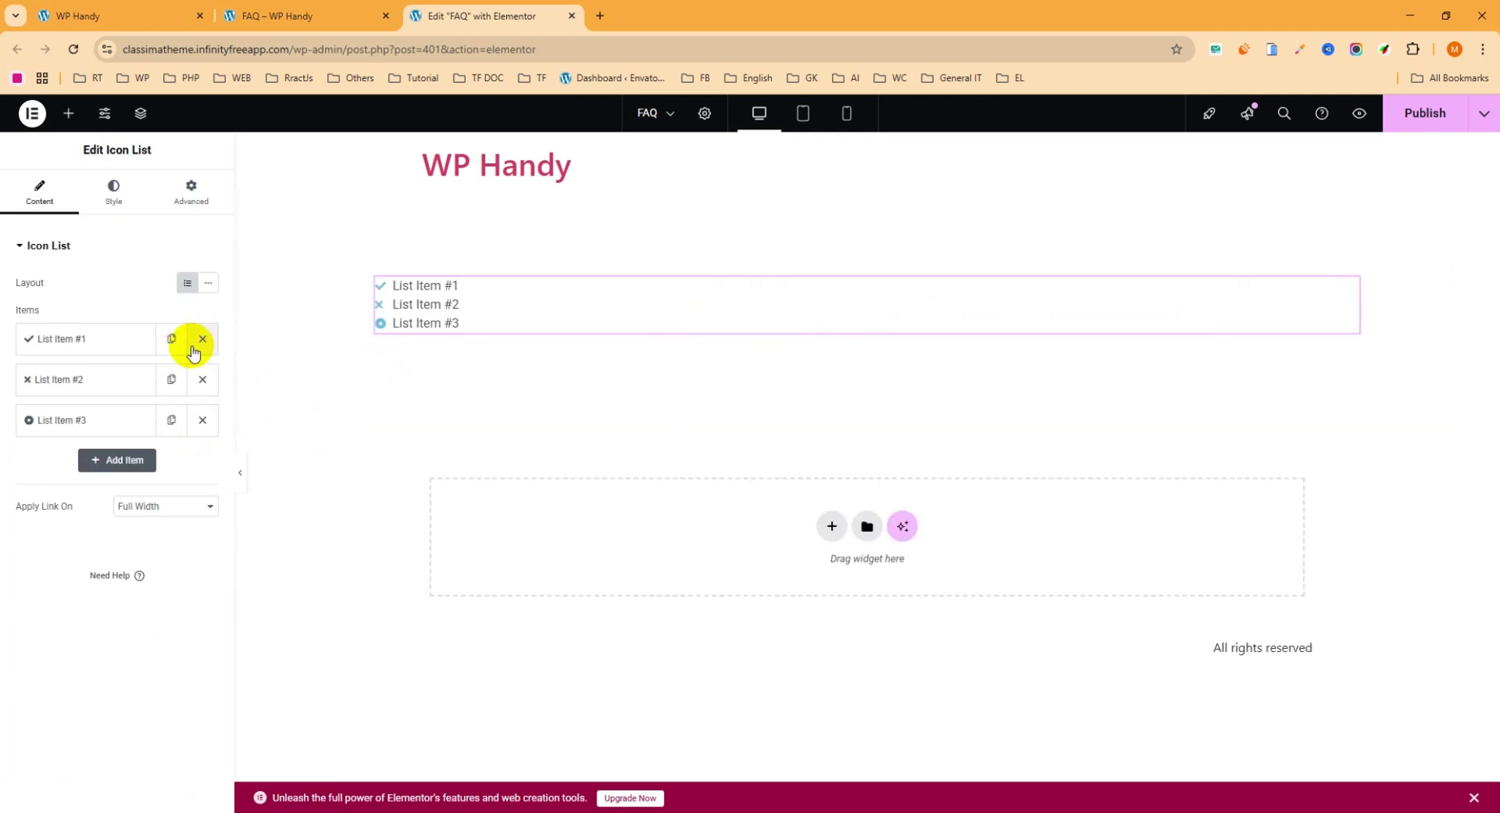
{"action": "left_click", "coordinate": [203, 420]}
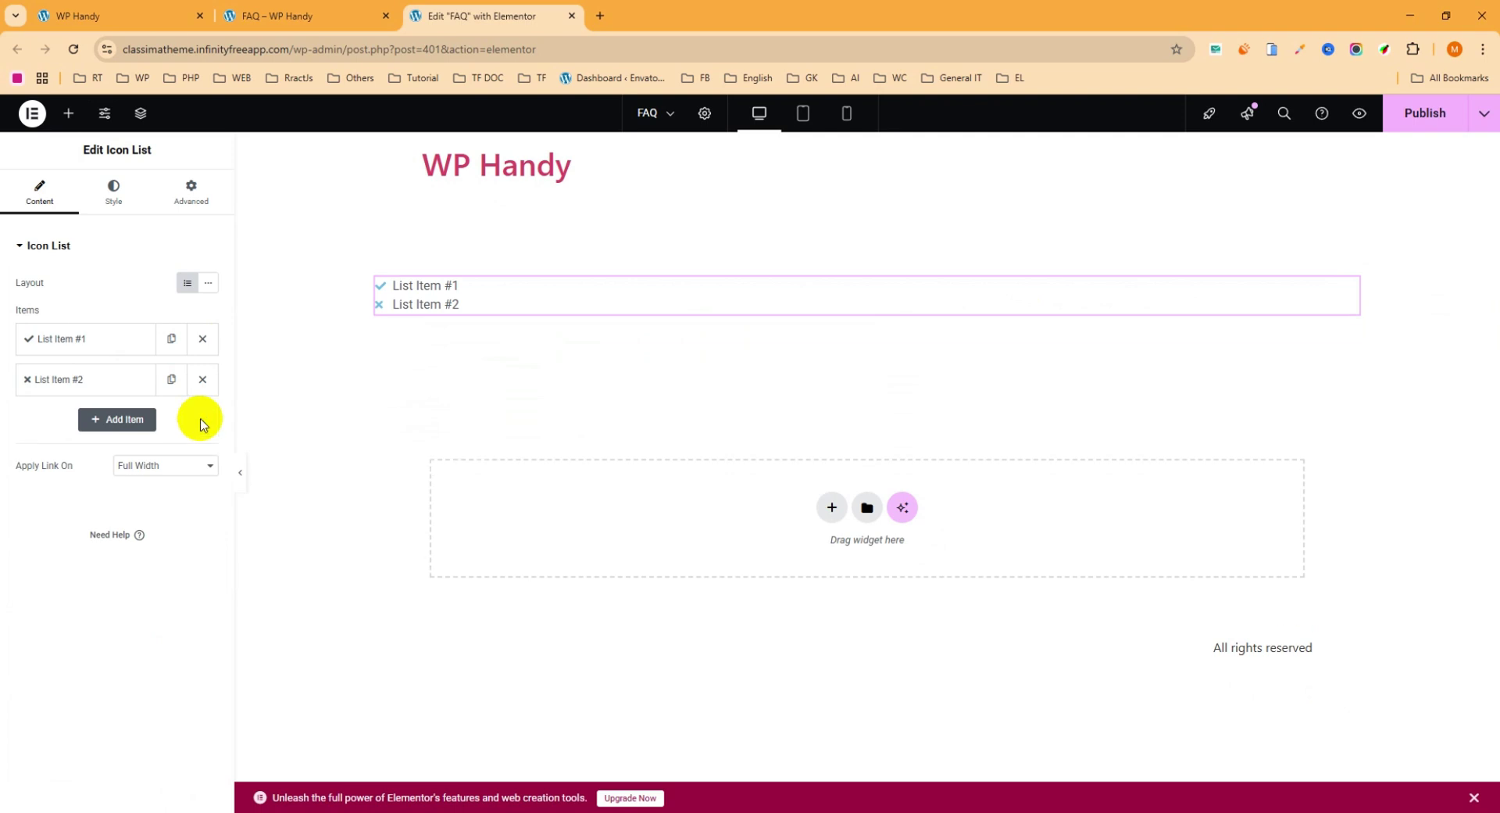
{"action": "left_click", "coordinate": [202, 379]}
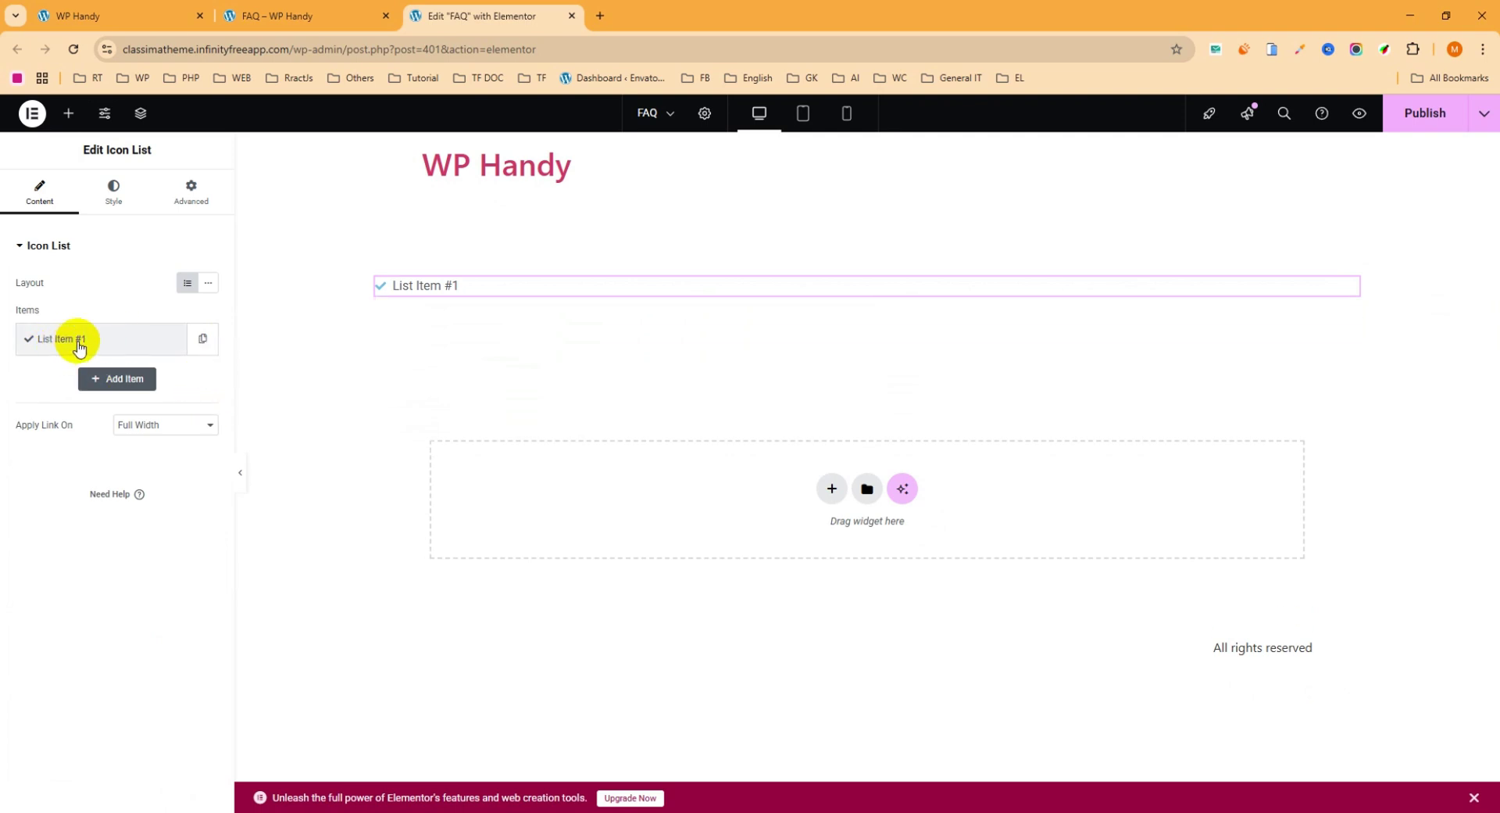
Pick the solid Question circle icon for List Item #1 from the icon library, filtered by 'ques'
{"action": "left_click", "coordinate": [104, 341]}
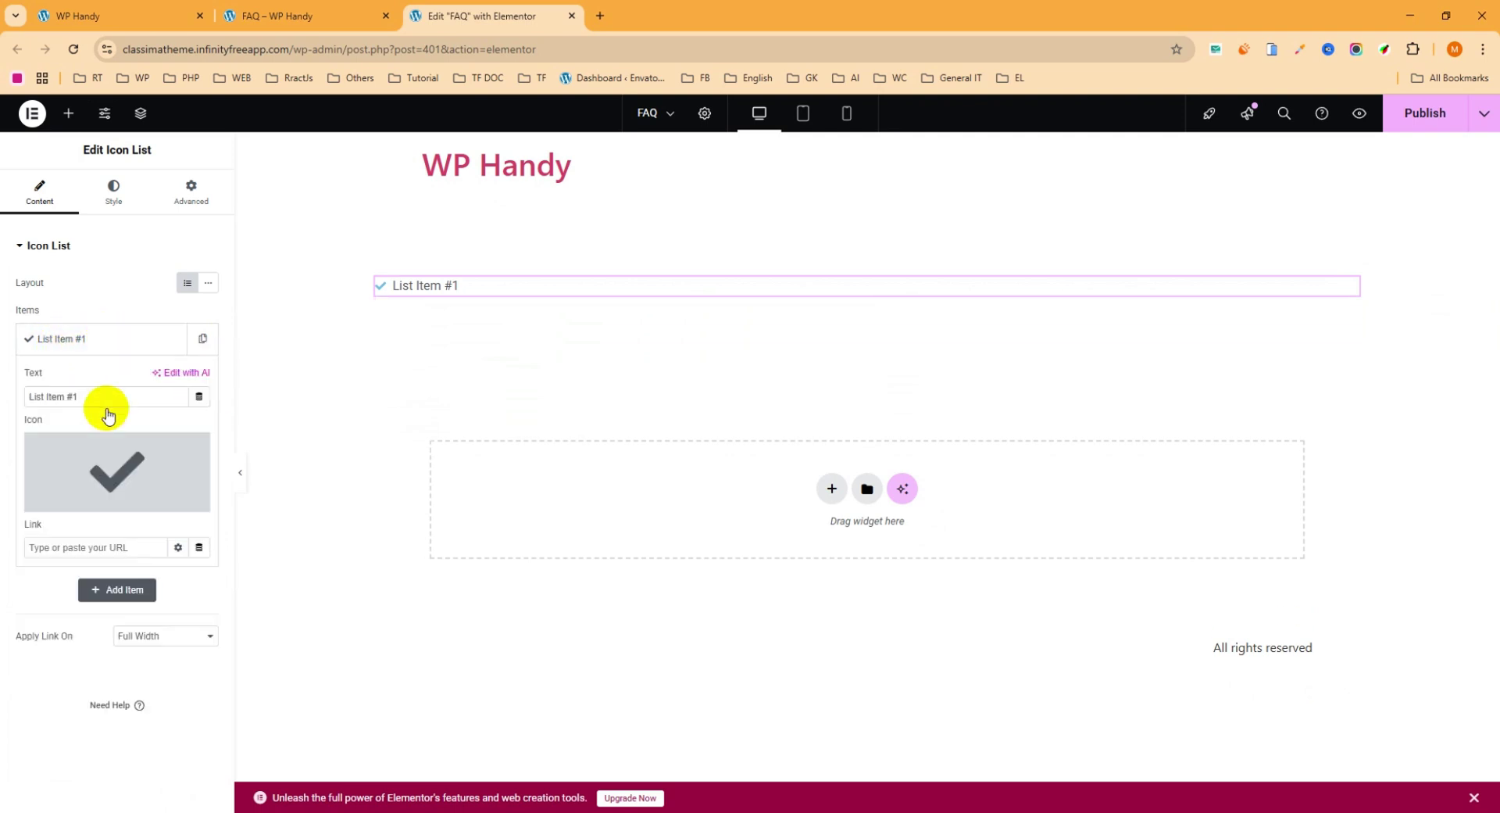
{"action": "mouse_move", "coordinate": [121, 469]}
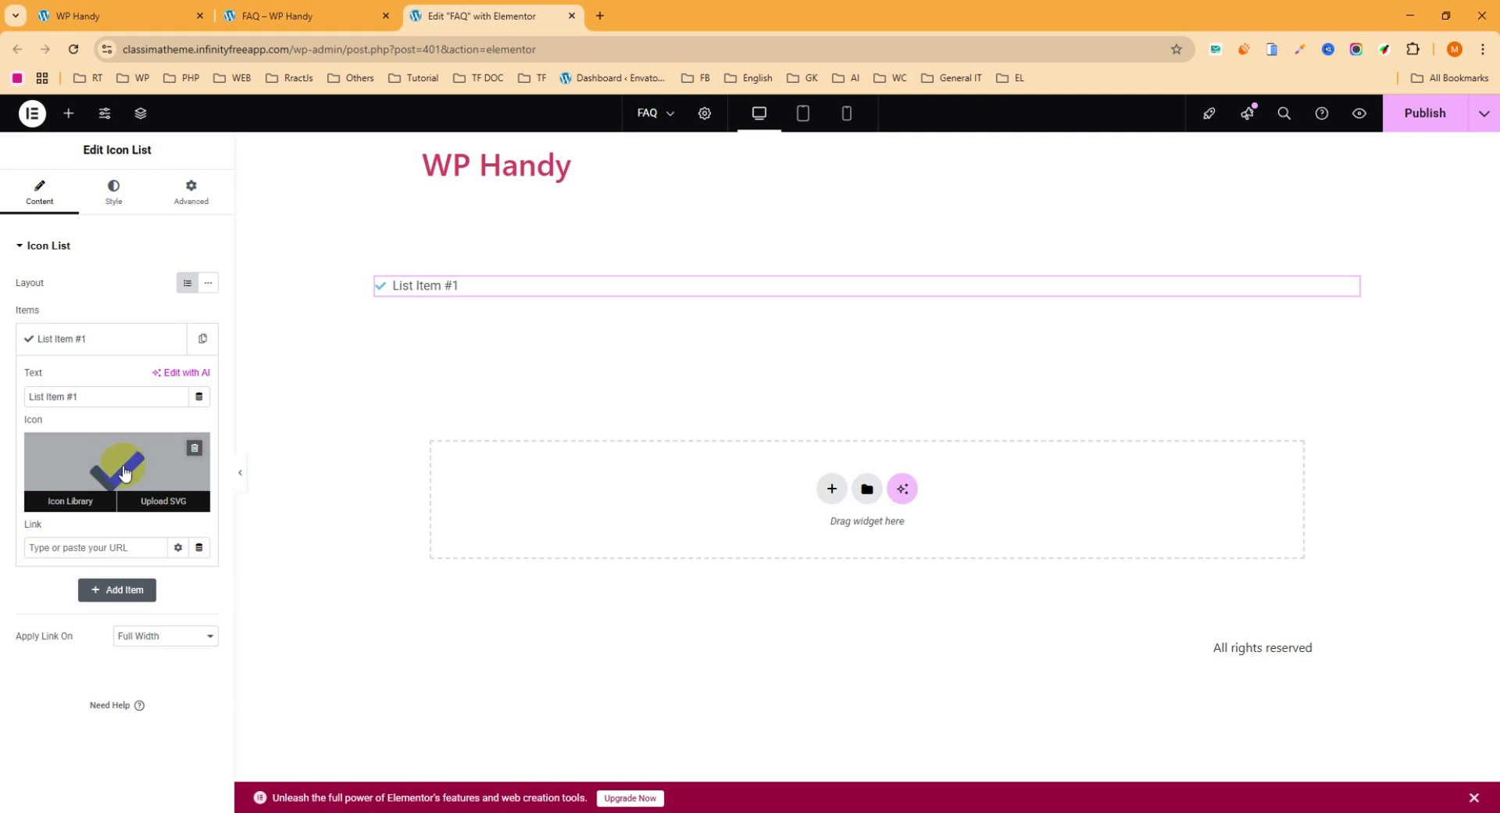
{"action": "left_click", "coordinate": [125, 471]}
{"action": "left_click", "coordinate": [518, 217]}
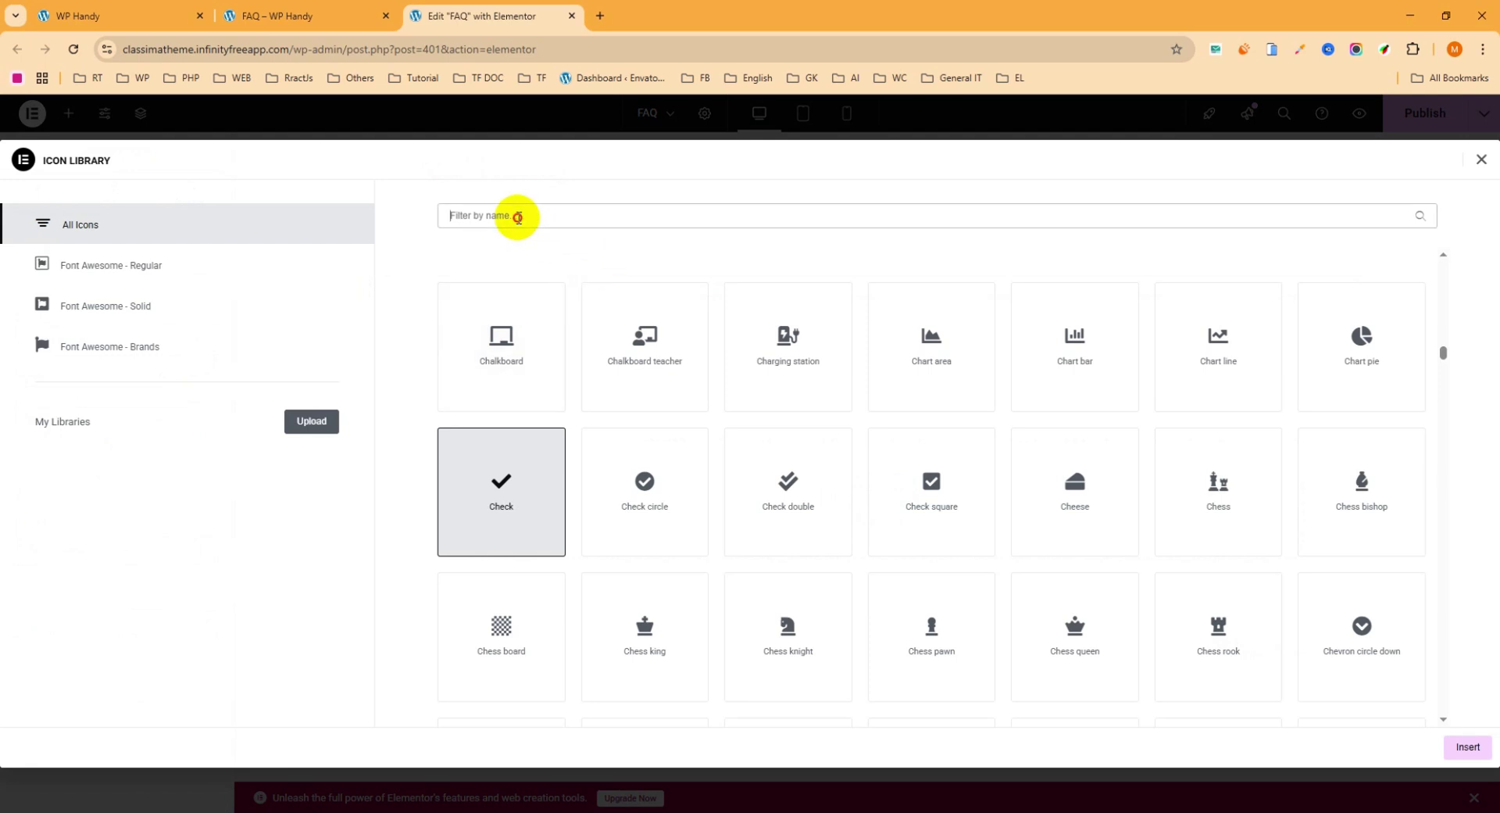
{"action": "type", "text": "q"}
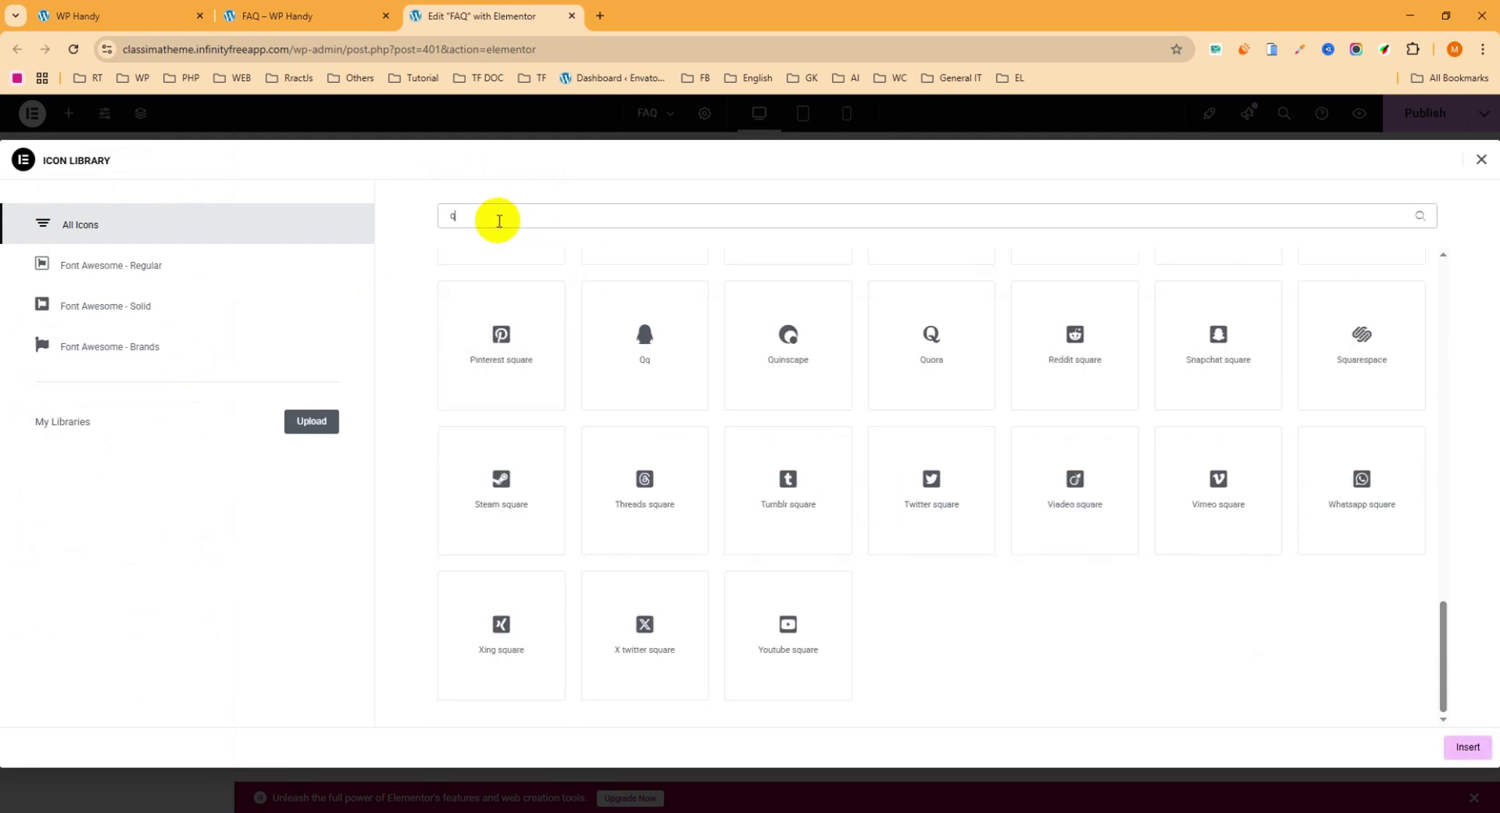
{"action": "type", "text": "ues"}
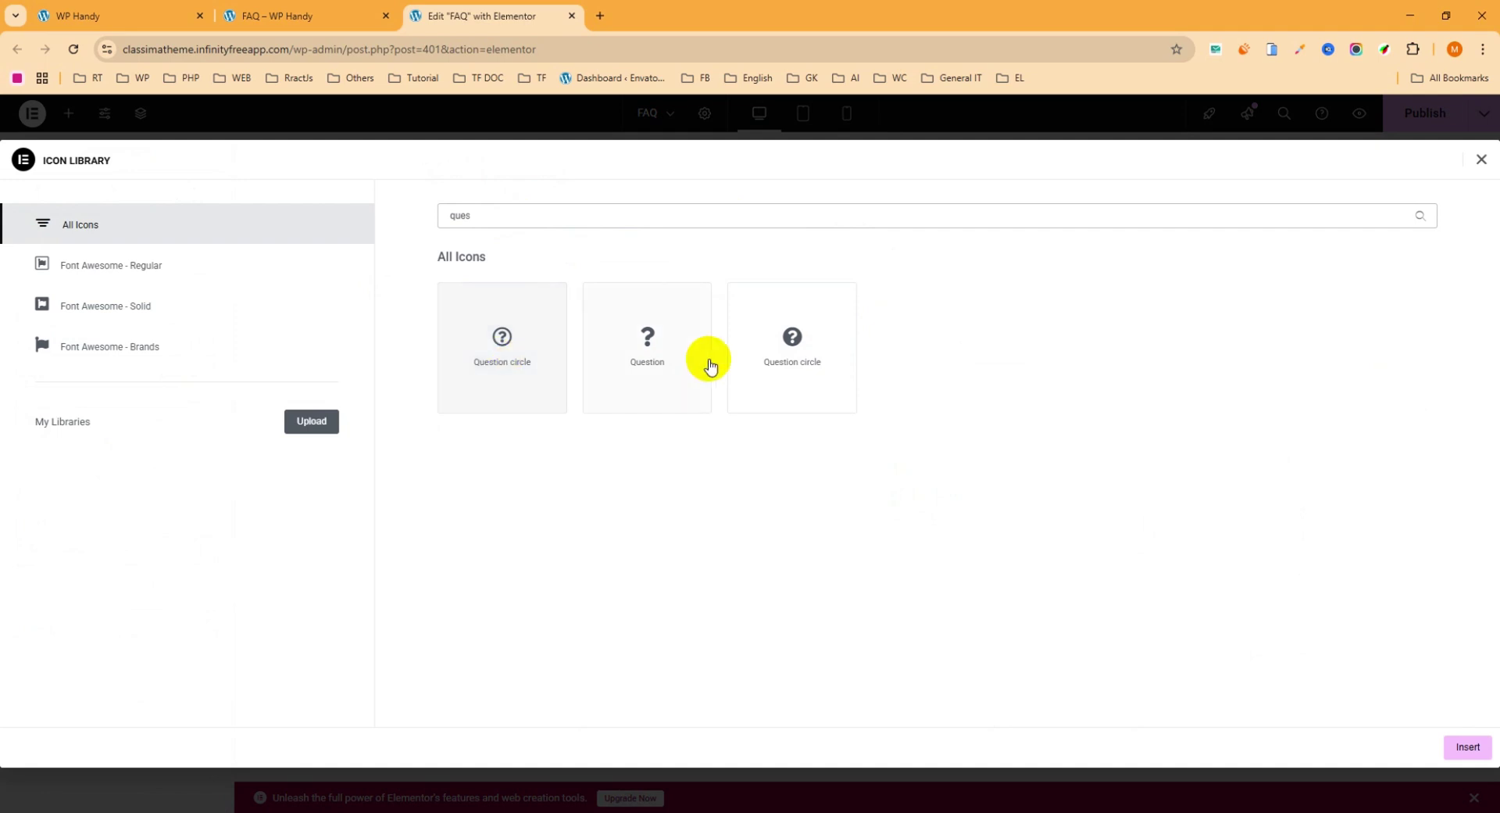
{"action": "left_click", "coordinate": [793, 364]}
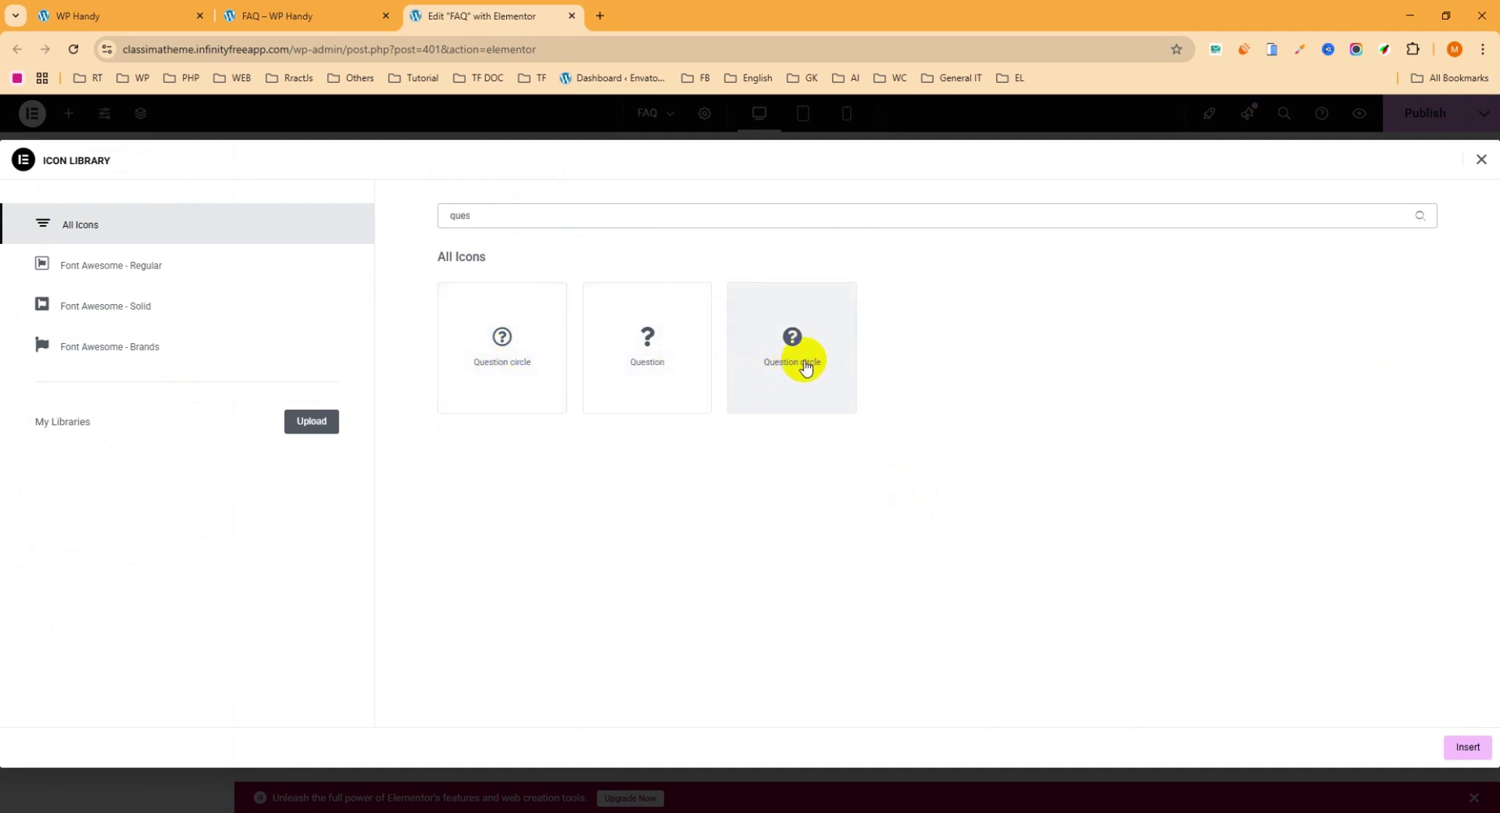
{"action": "left_click", "coordinate": [807, 369]}
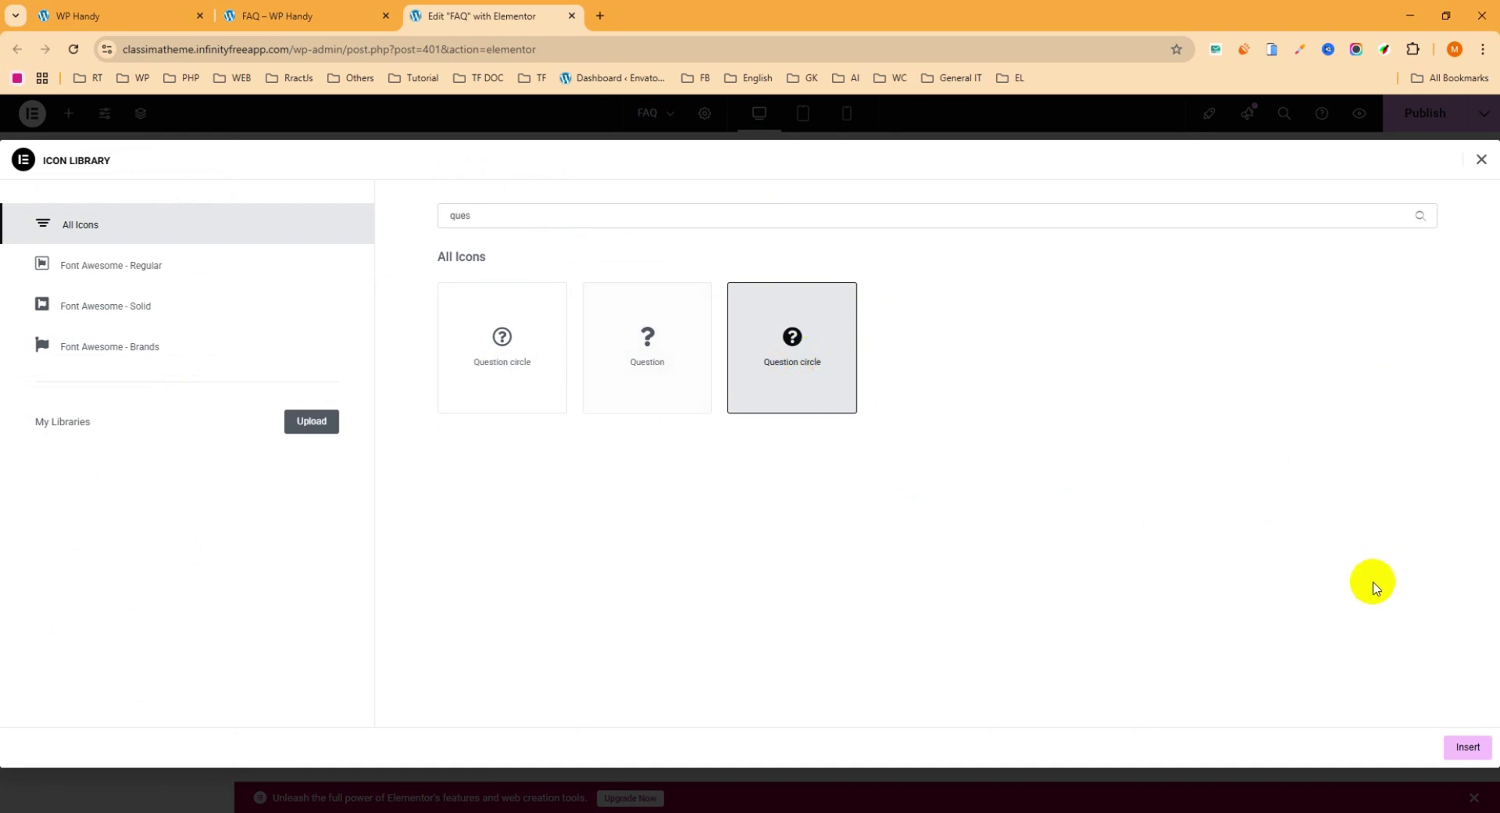
Insert the Question circle icon at 45 px, centered horizontally and vertically
{"action": "left_click", "coordinate": [1469, 748]}
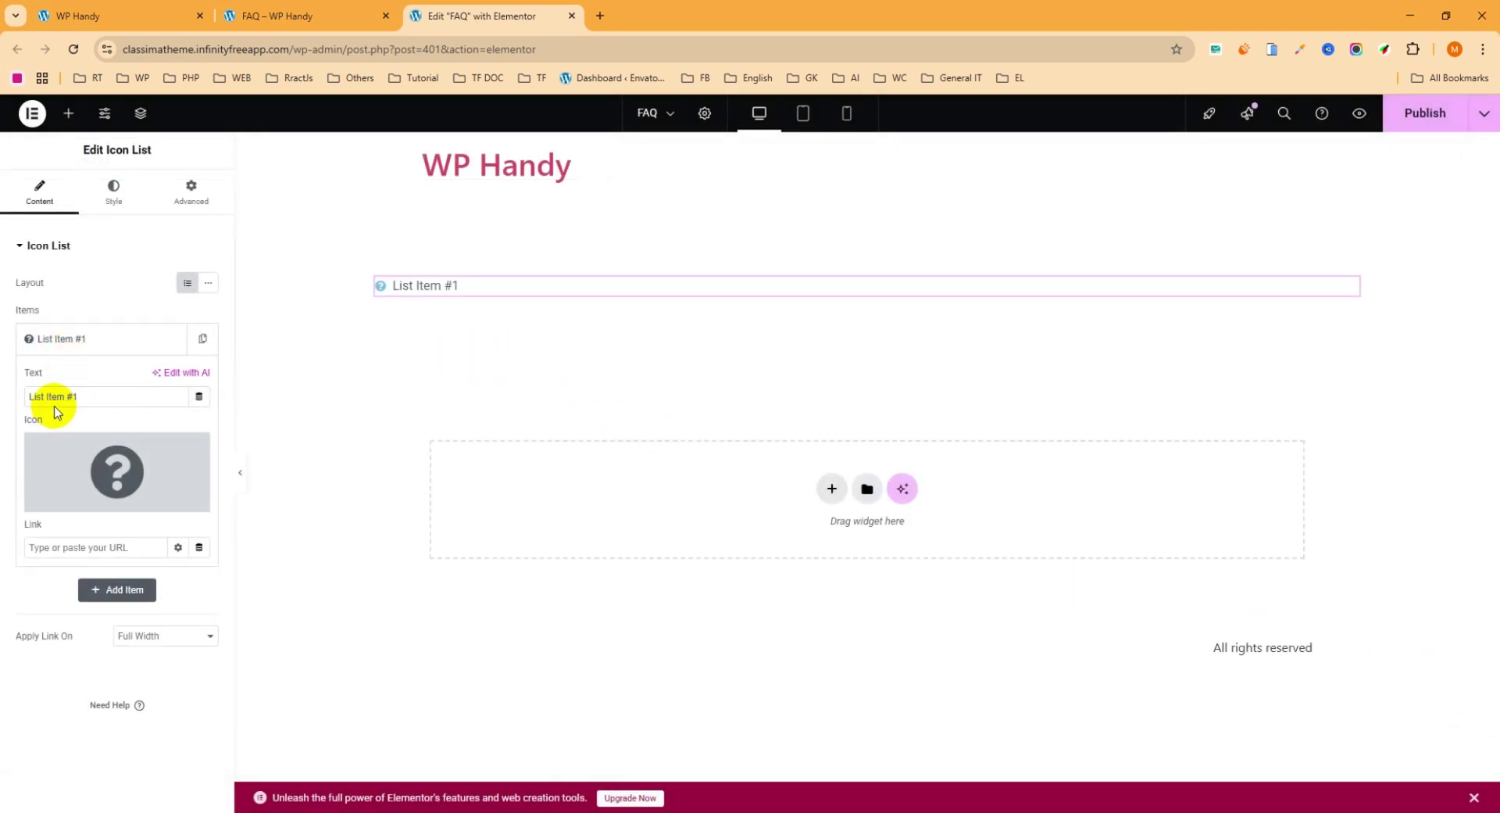
{"action": "left_click", "coordinate": [110, 205]}
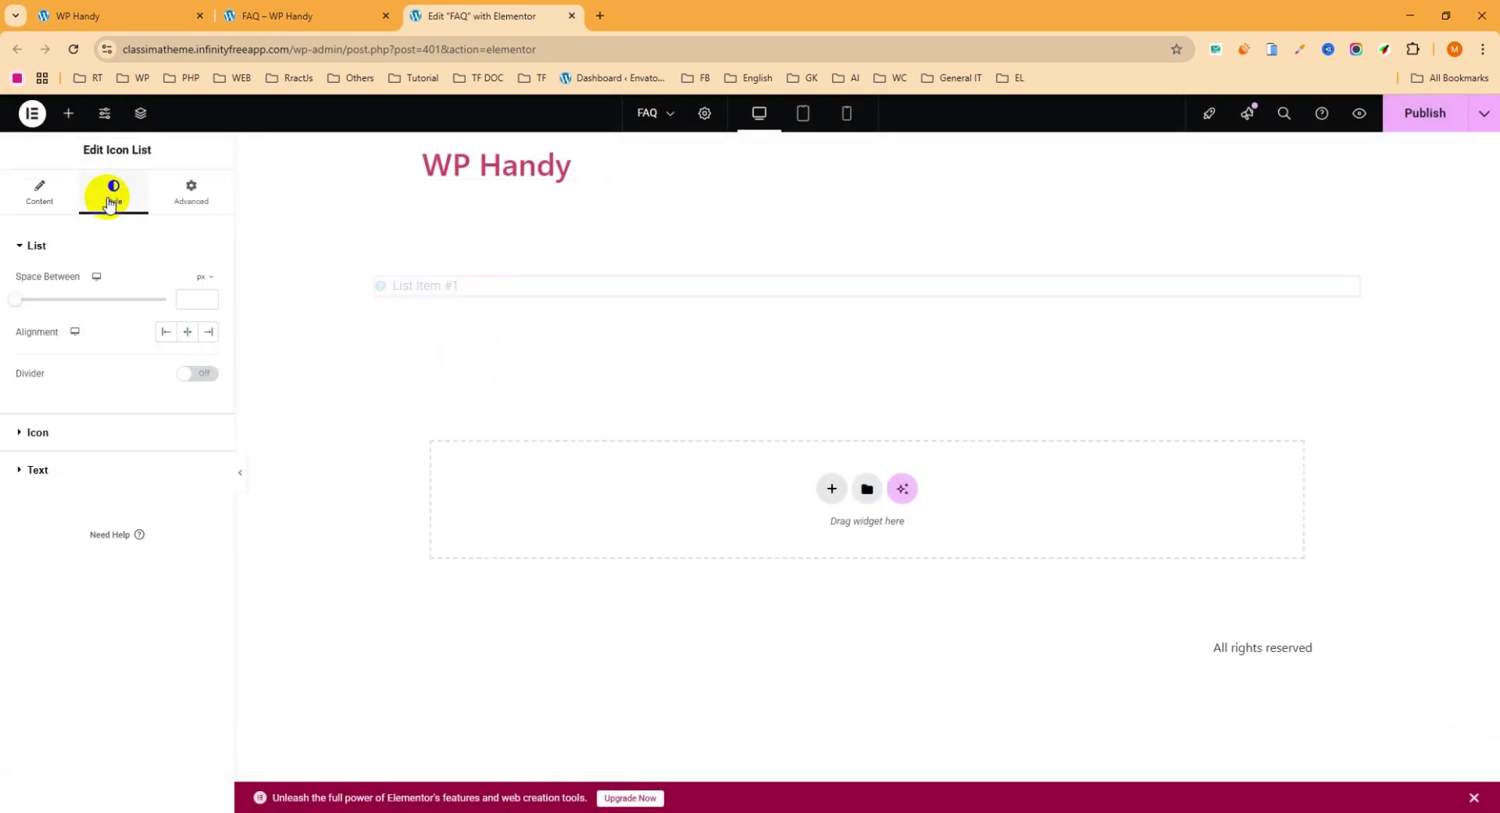
{"action": "left_click", "coordinate": [31, 434]}
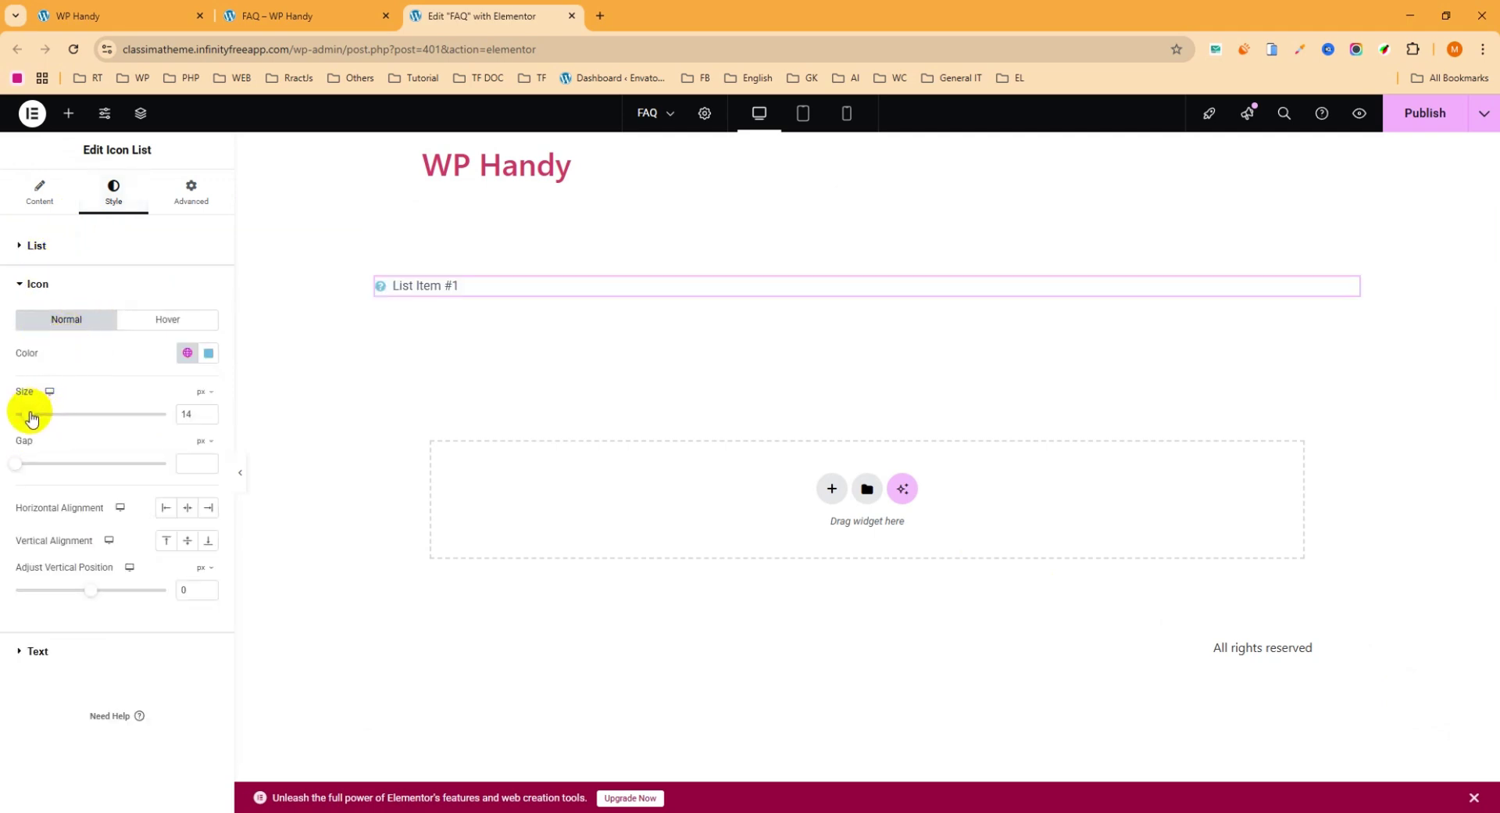
{"action": "left_click_drag", "start_coordinate": [32, 419], "coordinate": [77, 416]}
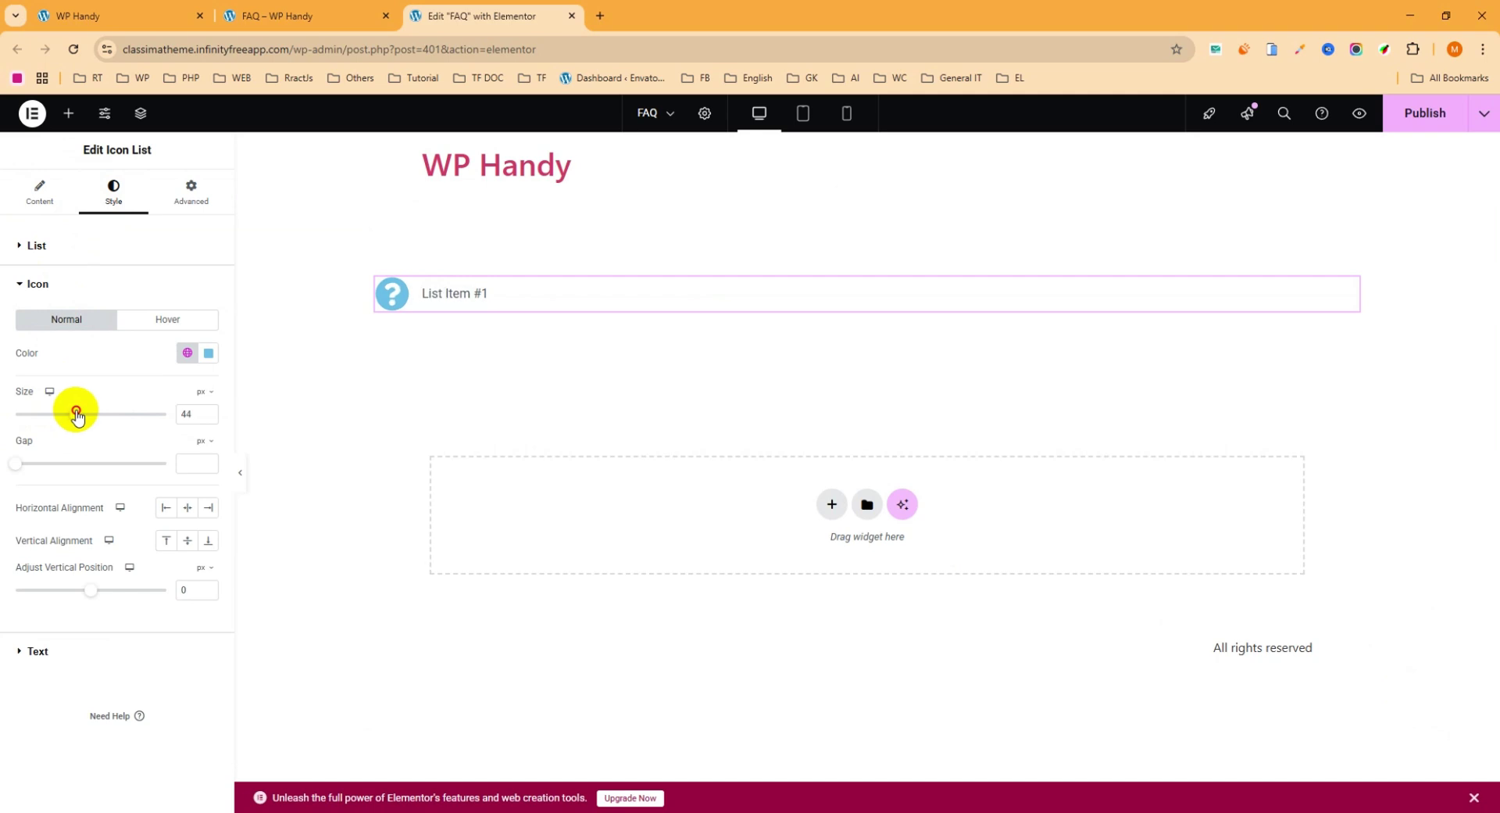
{"action": "left_click", "coordinate": [209, 412]}
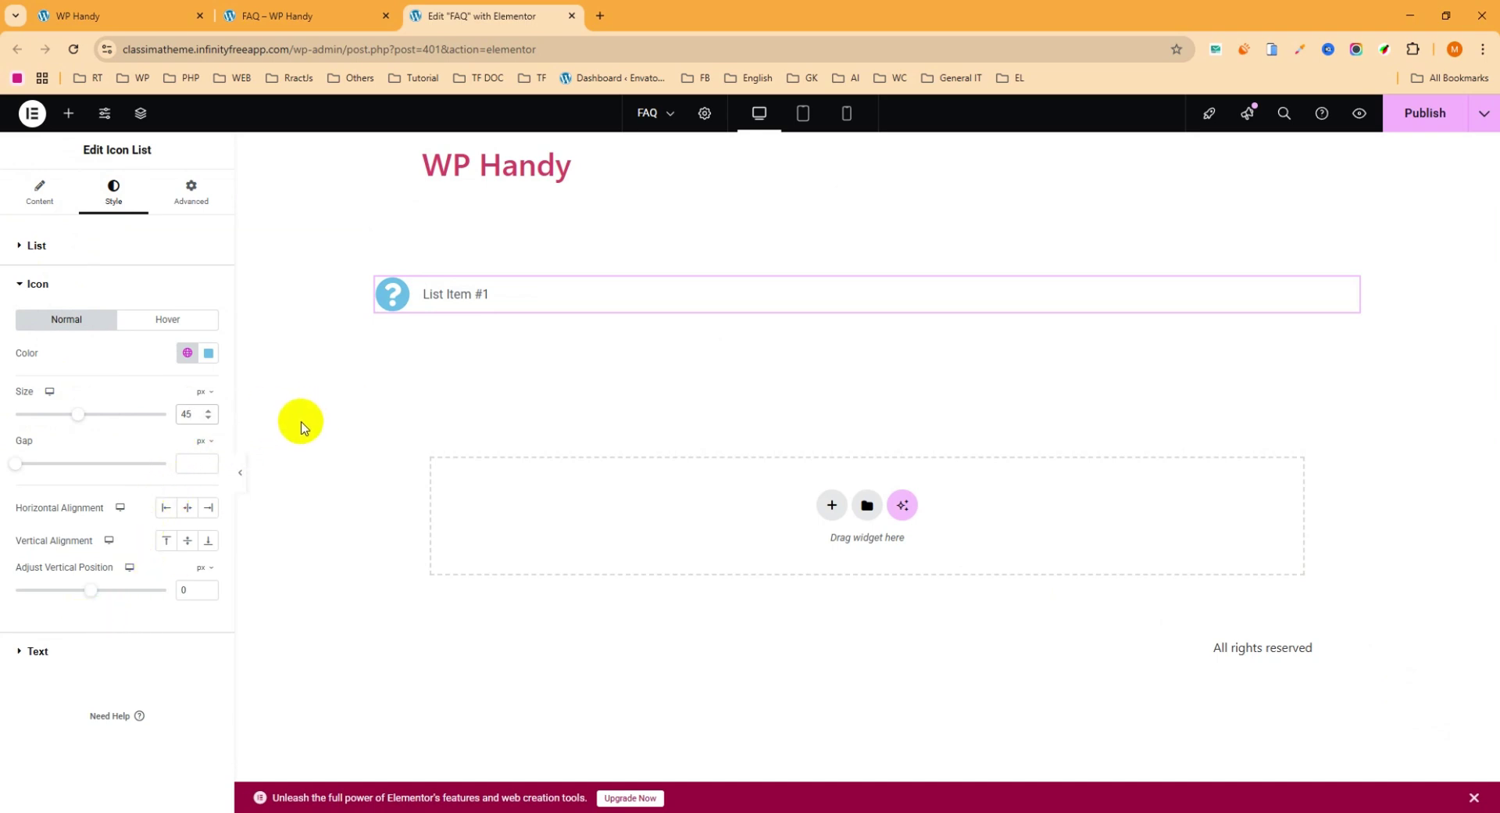
{"action": "left_click", "coordinate": [188, 508]}
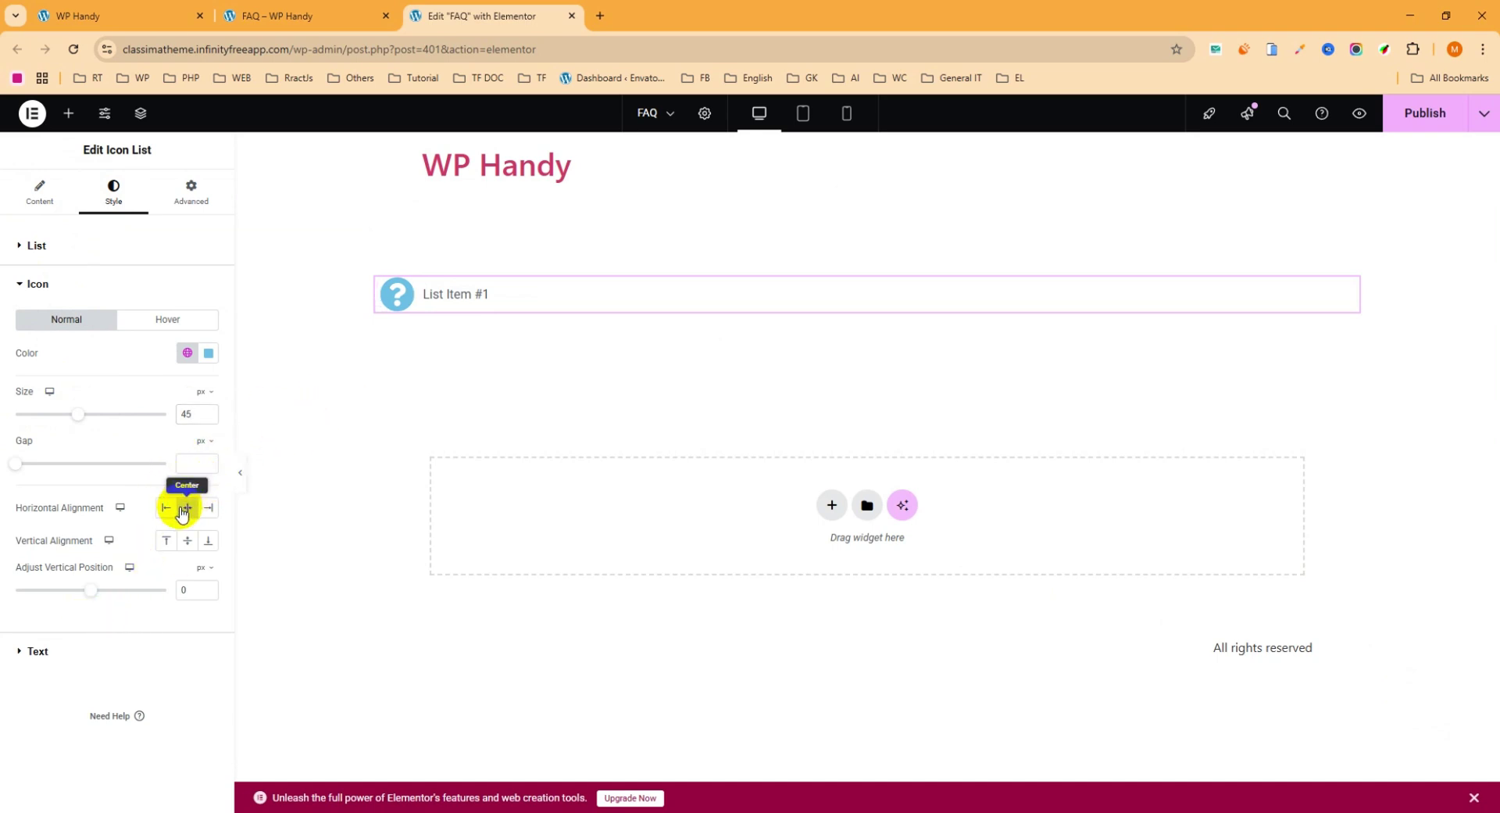
{"action": "left_click", "coordinate": [188, 543]}
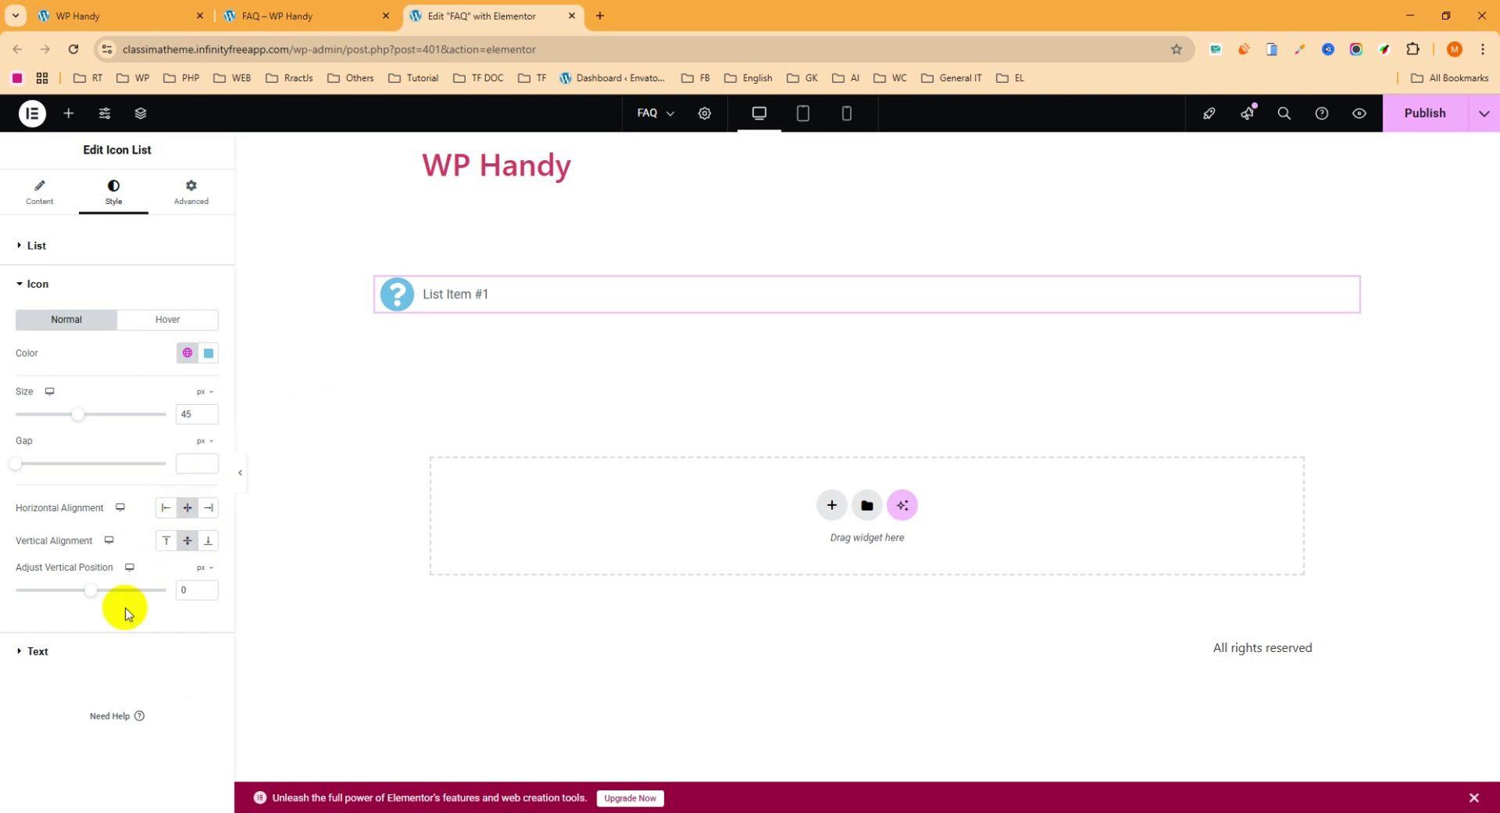
{"action": "left_click", "coordinate": [22, 652]}
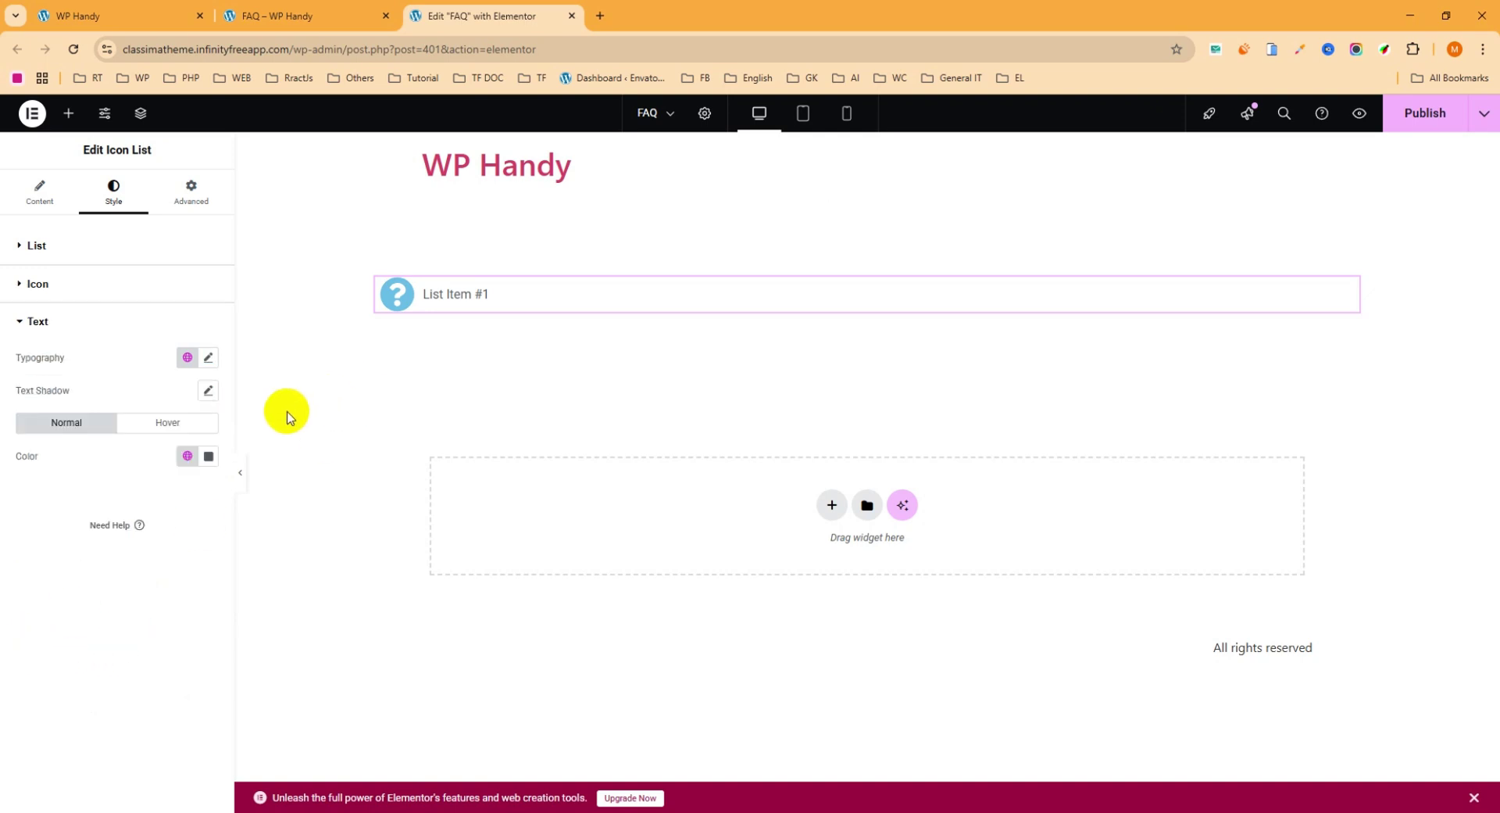
Set List Item #1's text typography to 45 px and weight 700 (Bold)
{"action": "left_click", "coordinate": [209, 358]}
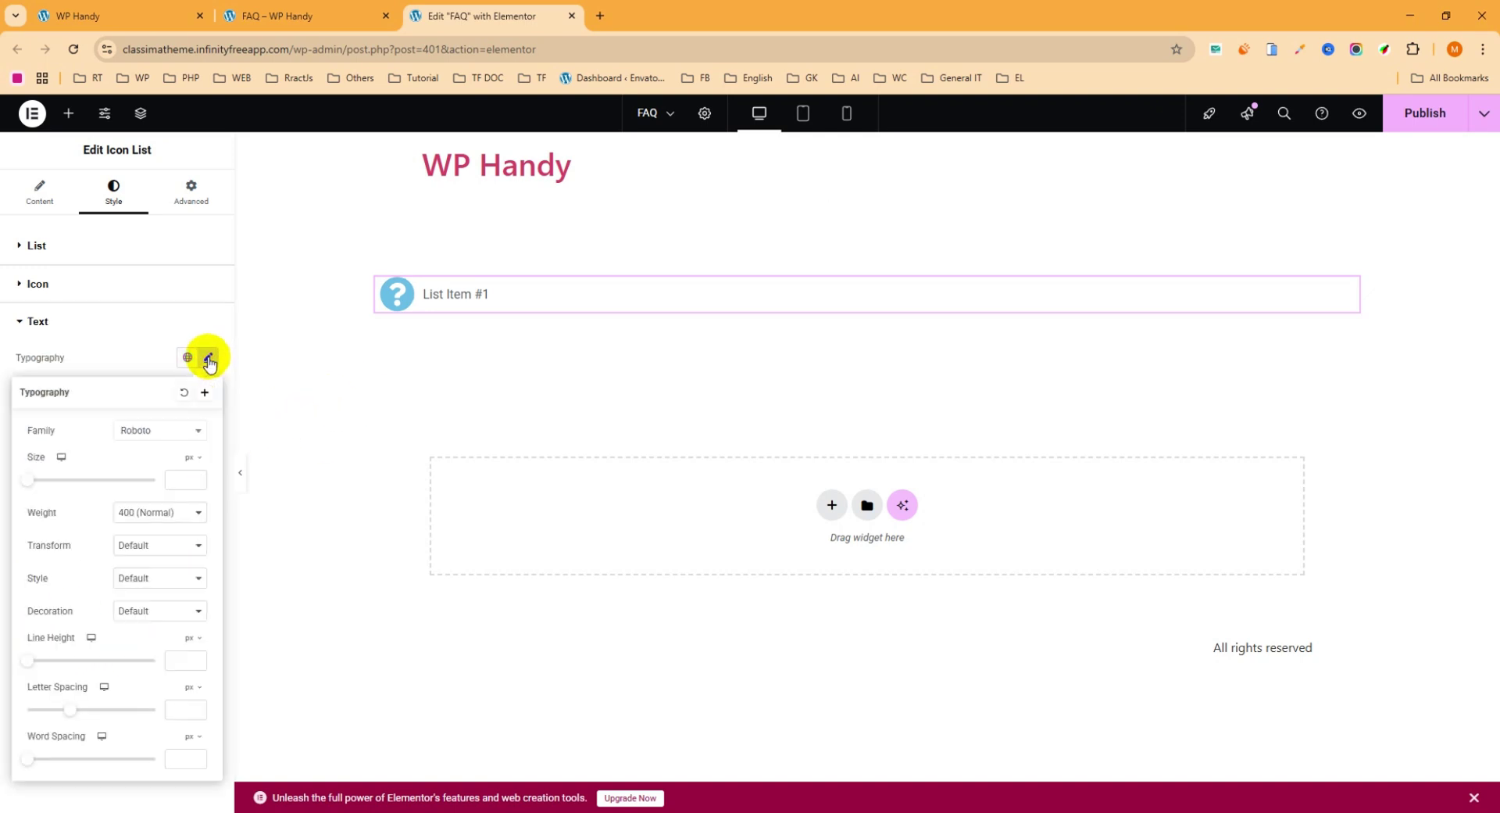
{"action": "left_click_drag", "start_coordinate": [27, 482], "coordinate": [56, 479]}
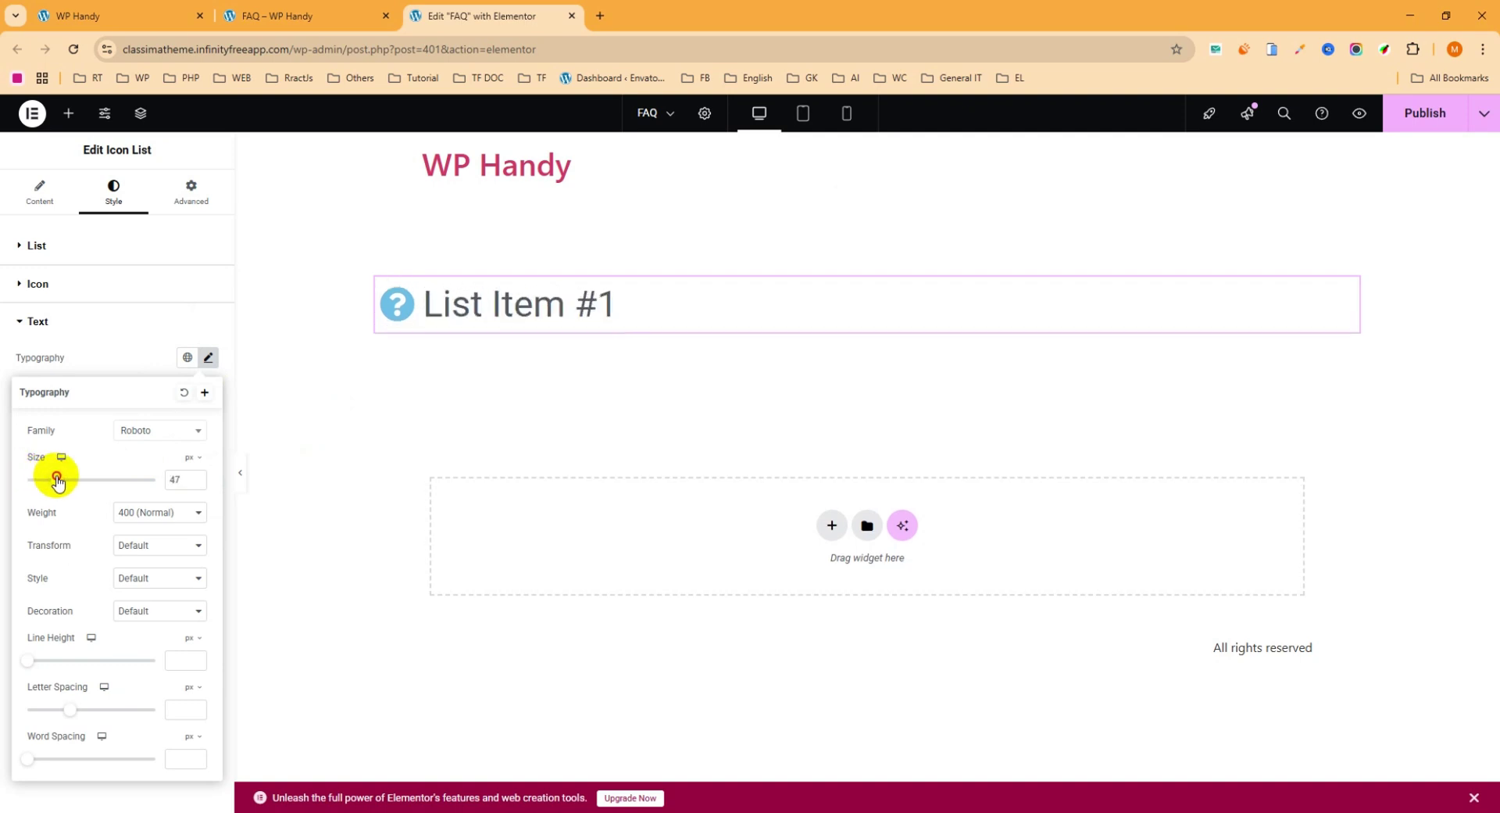
{"action": "left_click", "coordinate": [198, 488]}
{"action": "left_click", "coordinate": [197, 488]}
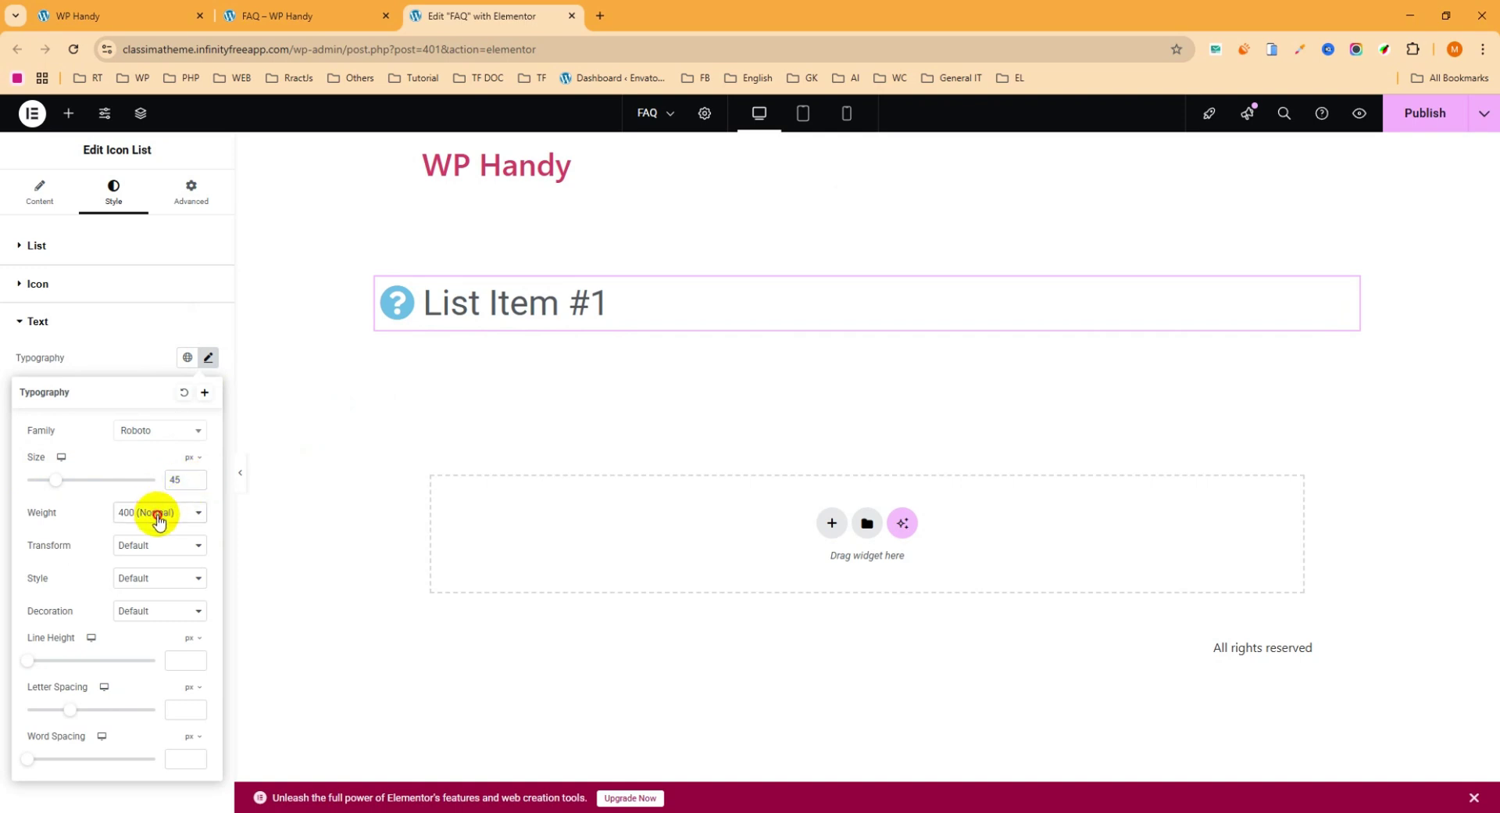
{"action": "left_click", "coordinate": [151, 512]}
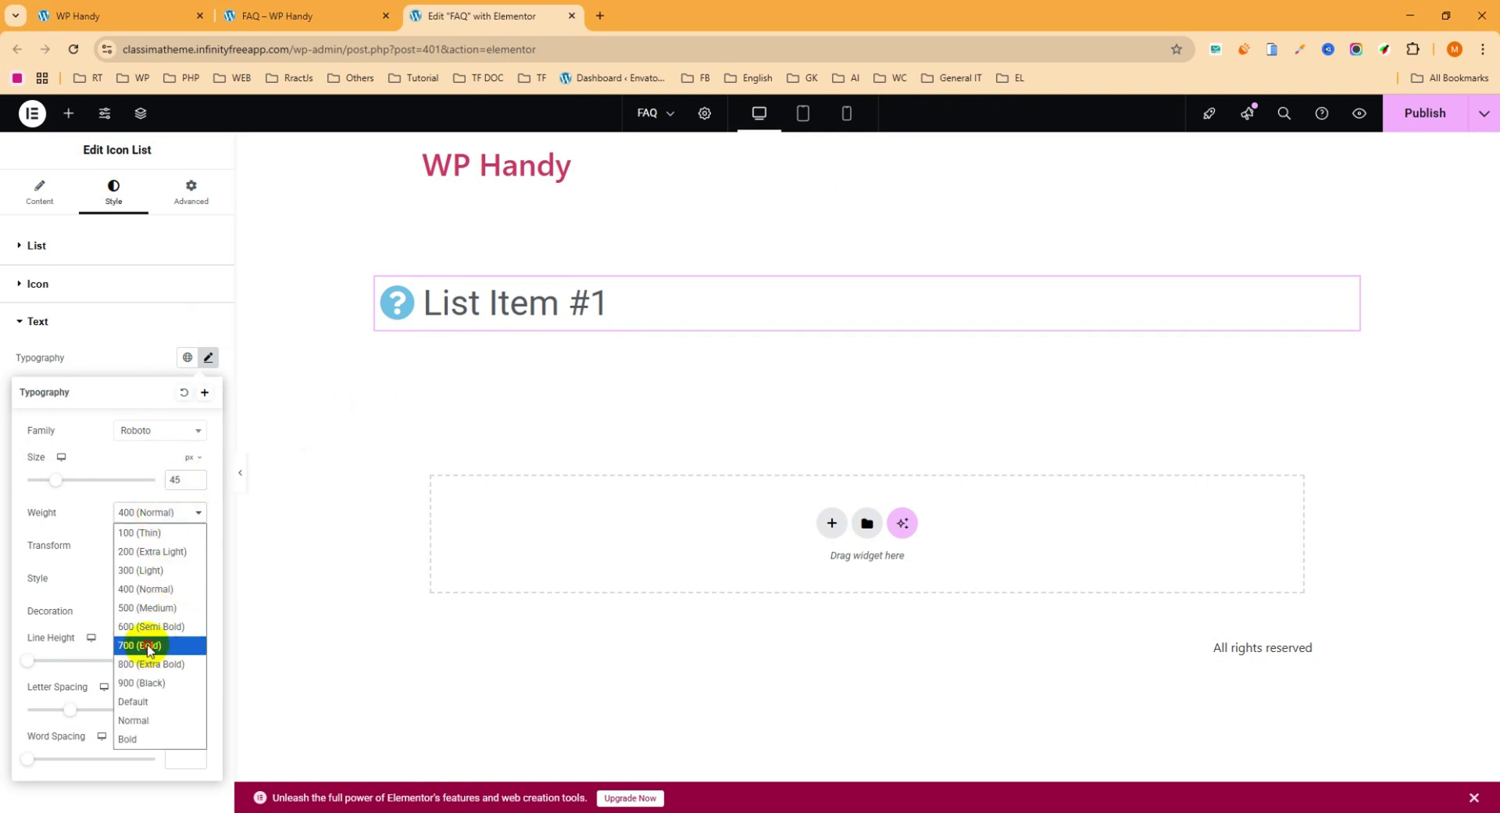
{"action": "left_click", "coordinate": [151, 646]}
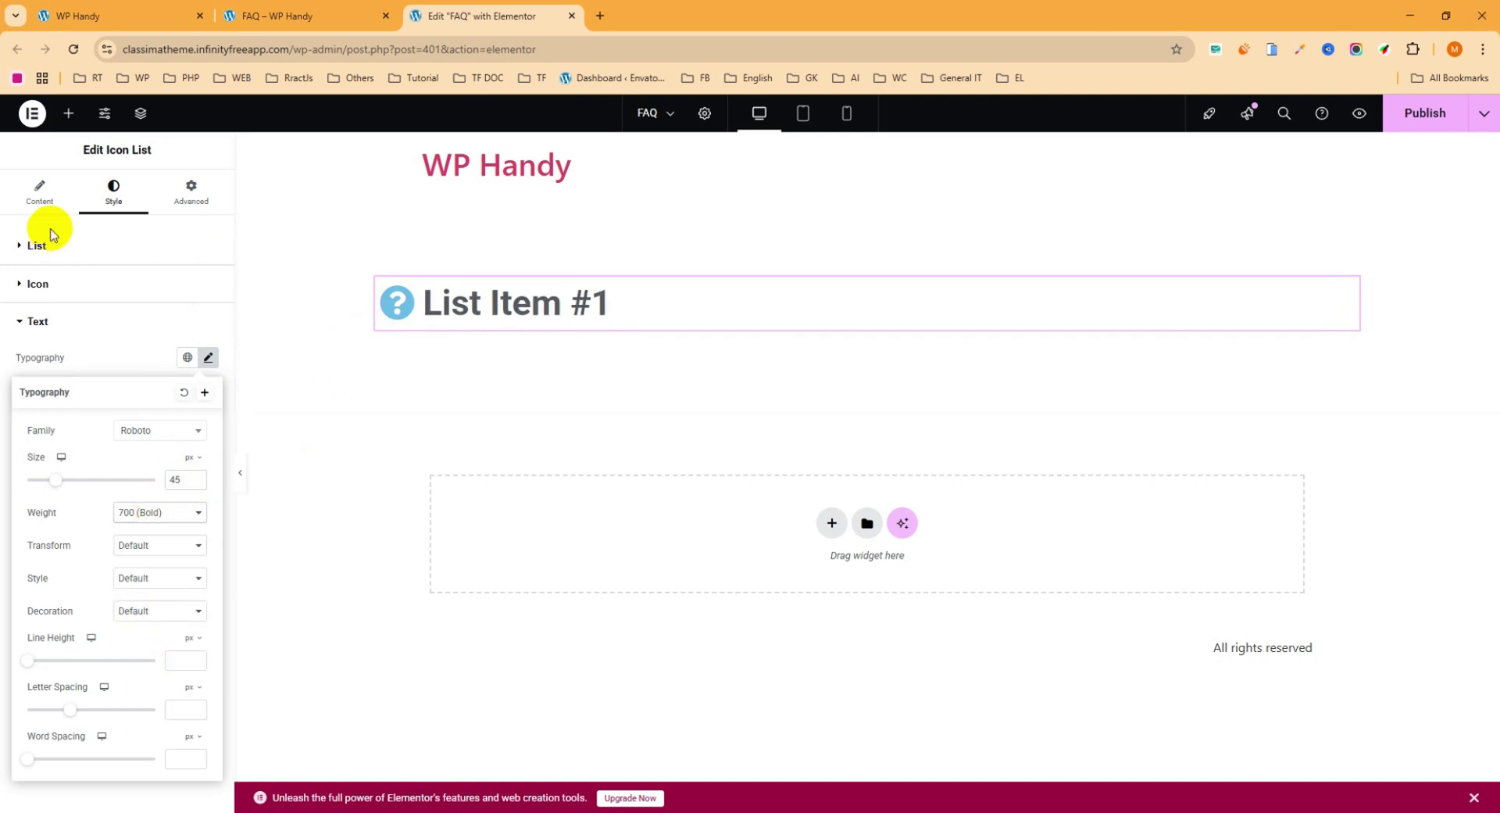
Center the list item within the icon list widget
{"action": "left_click", "coordinate": [40, 200]}
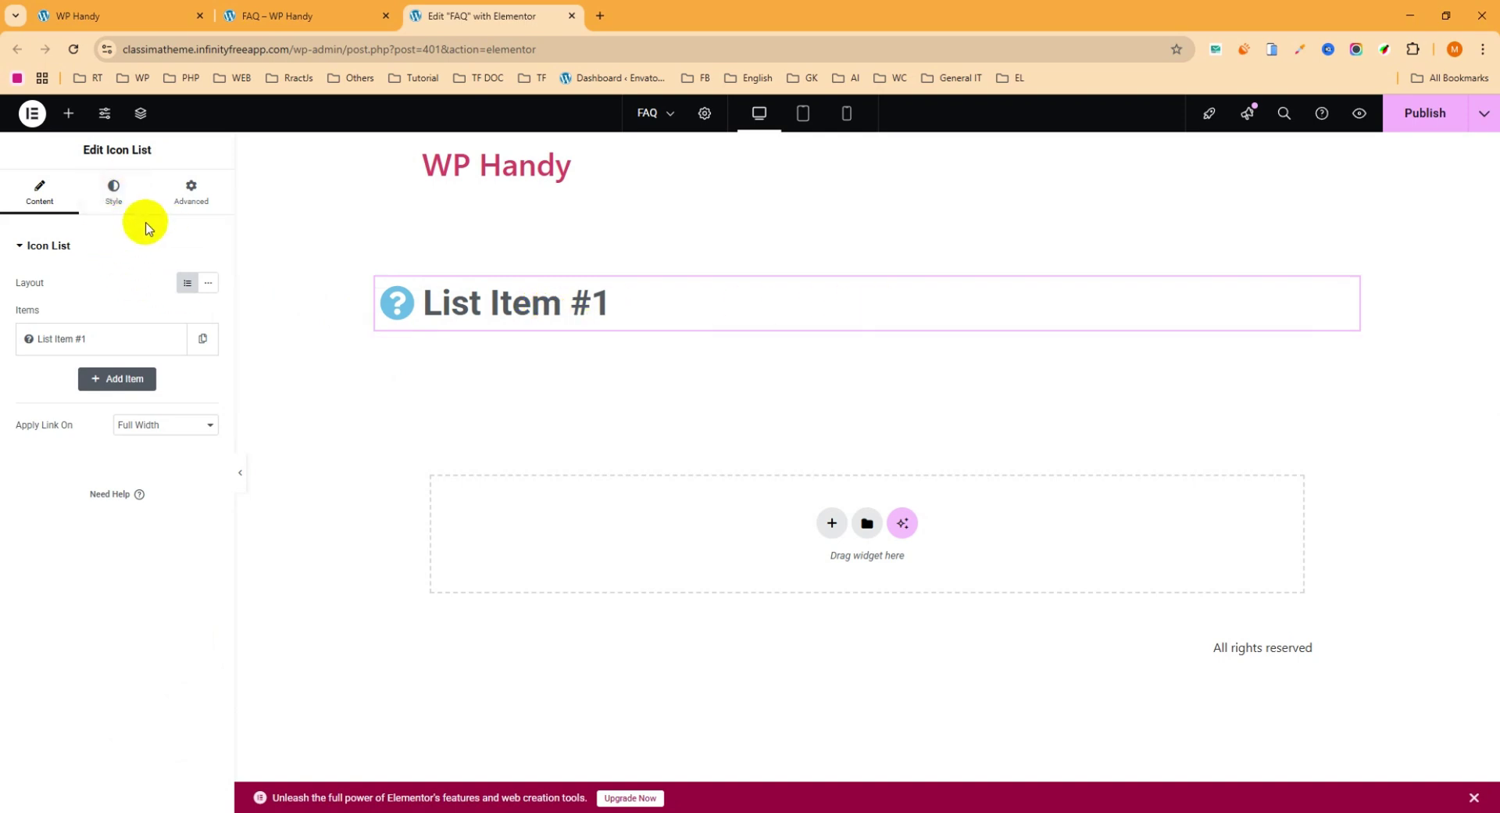
{"action": "left_click", "coordinate": [114, 204]}
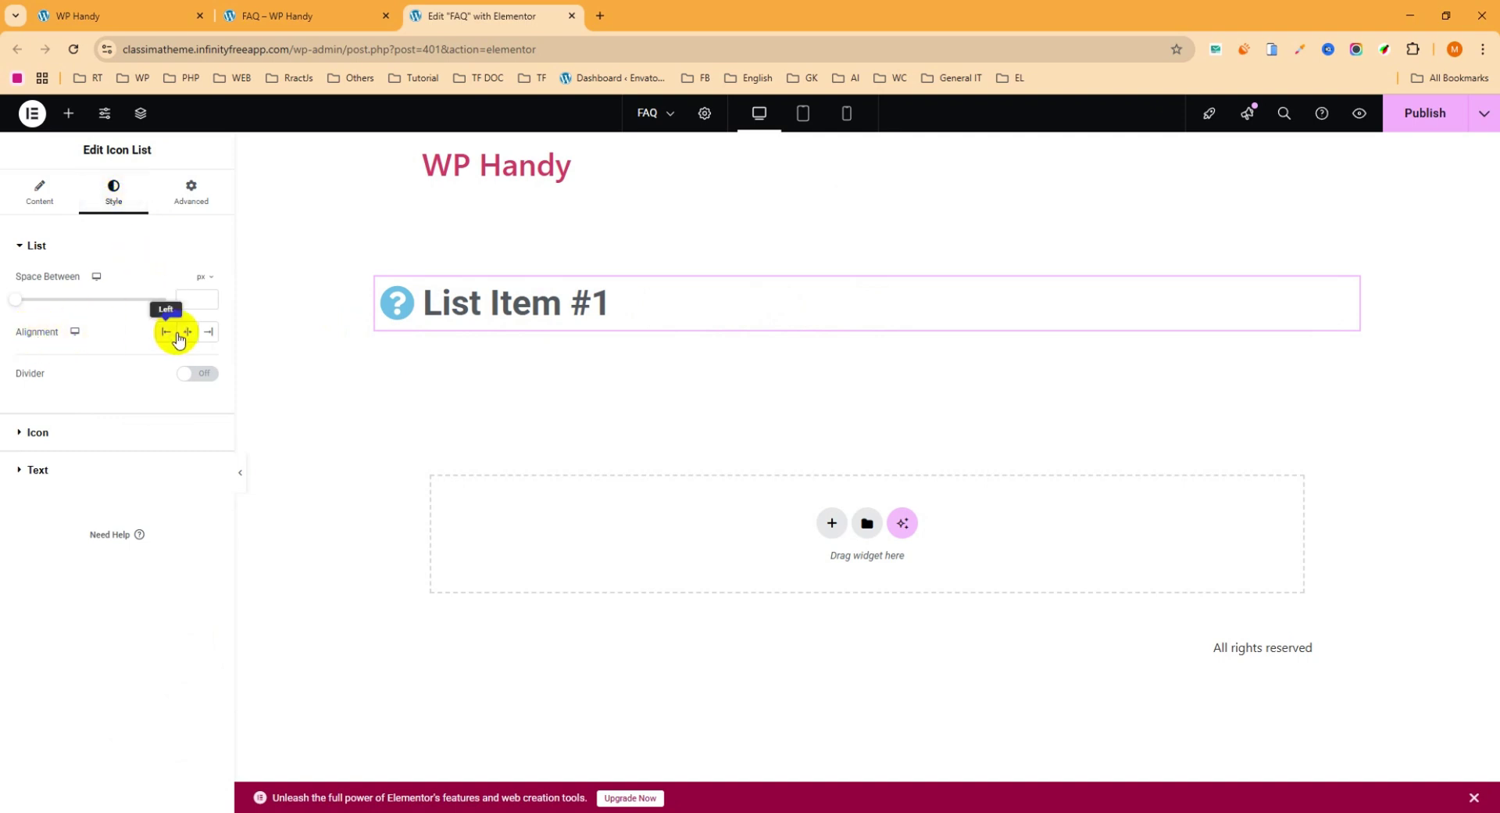
{"action": "left_click", "coordinate": [188, 334]}
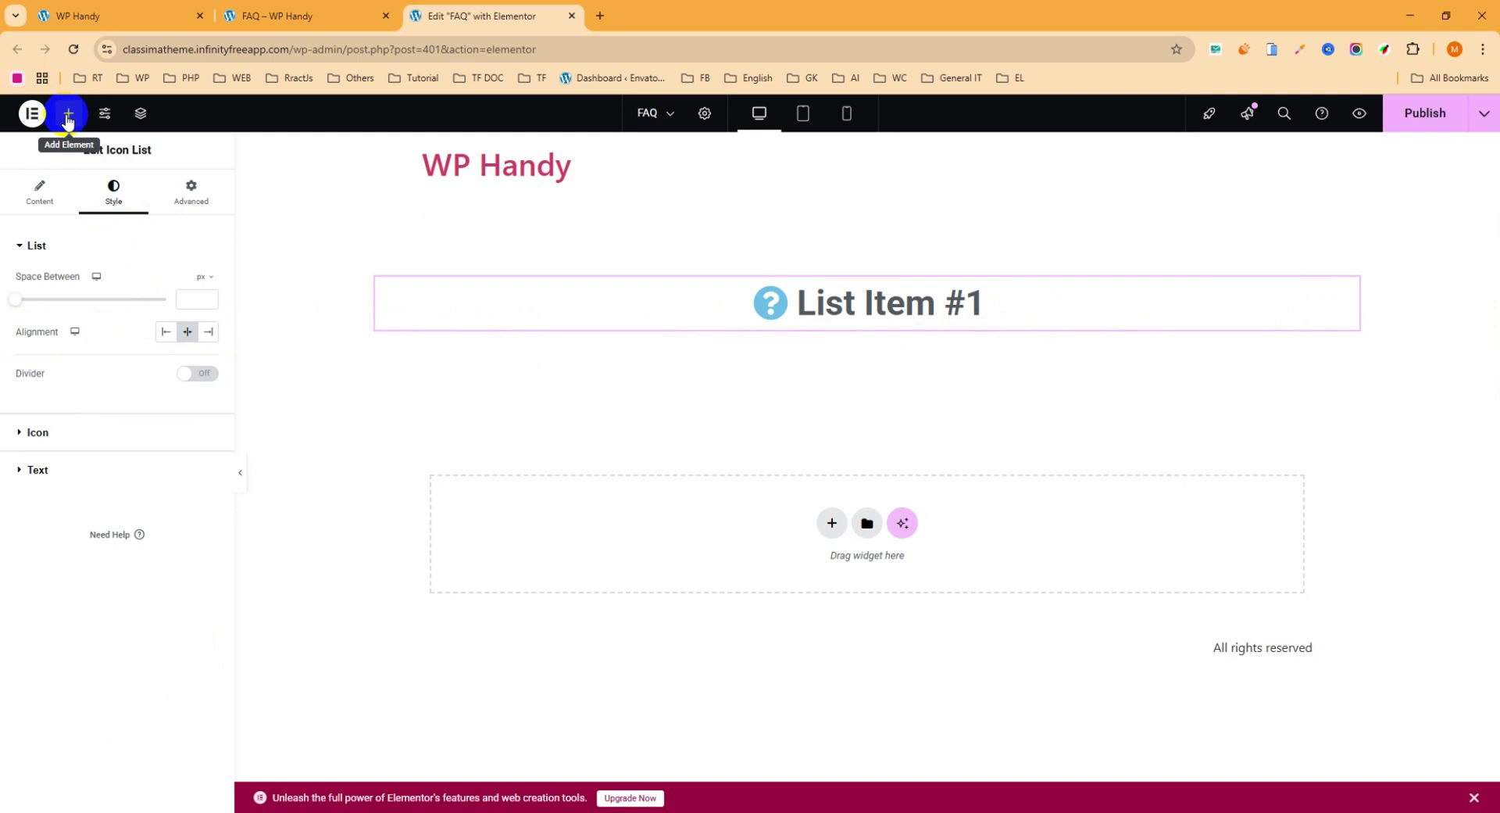
Search 'acc' and drop an Accordion widget below the question-icon heading
{"action": "left_click", "coordinate": [66, 114]}
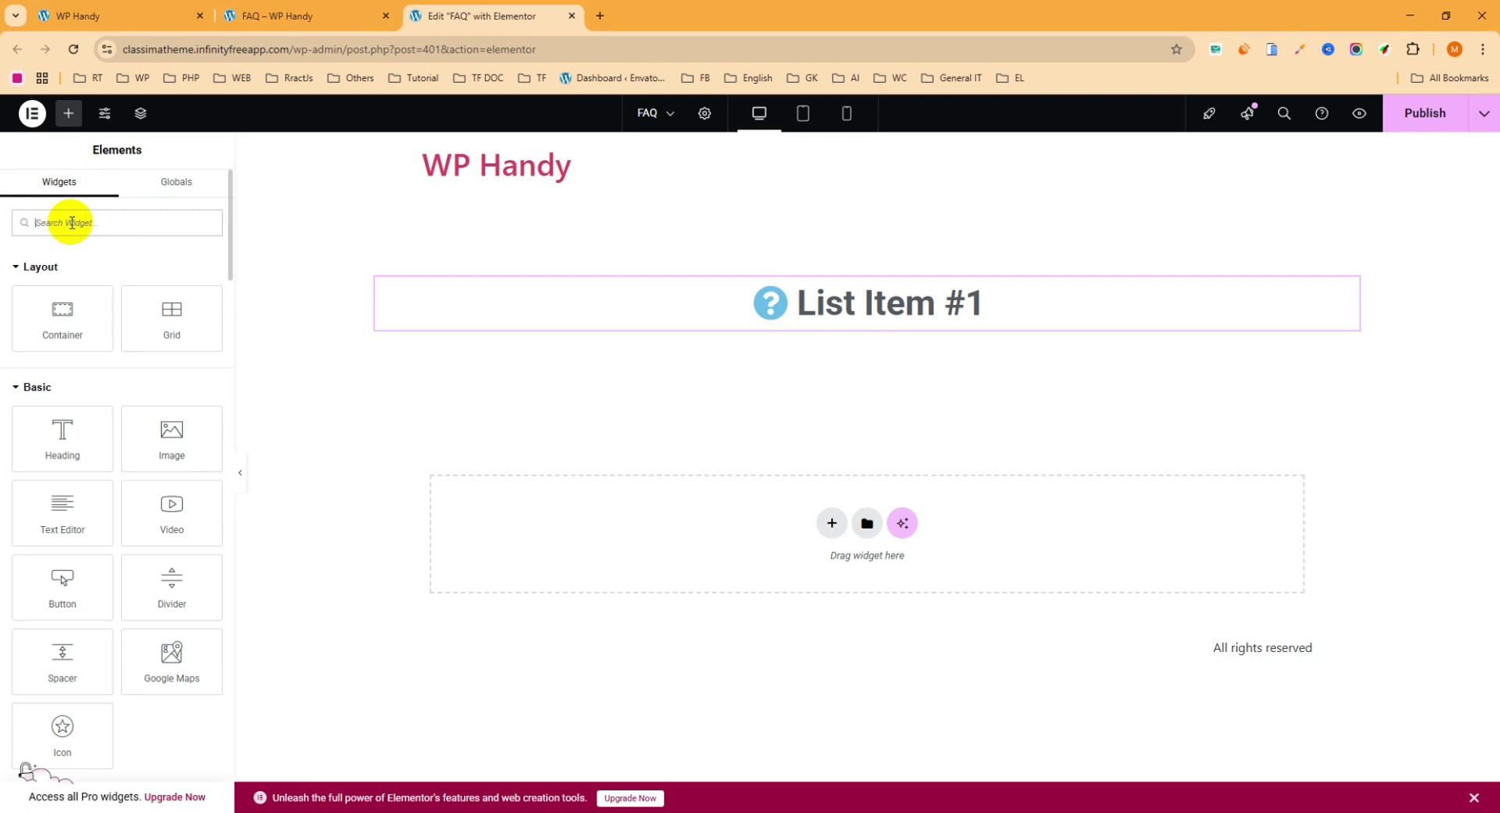
{"action": "type", "text": "acc"}
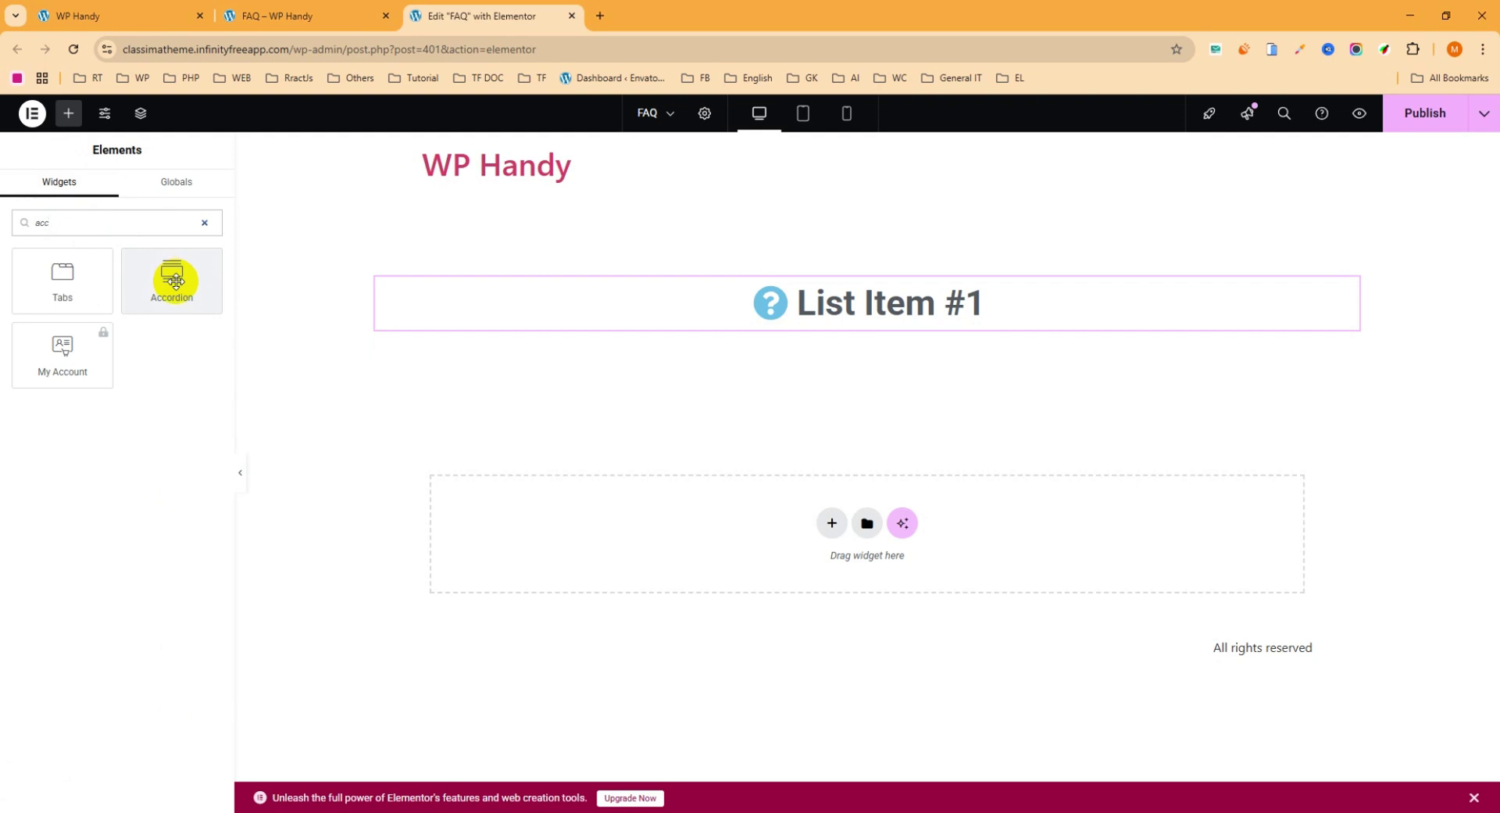
{"action": "left_click_drag", "start_coordinate": [175, 282], "coordinate": [865, 327]}
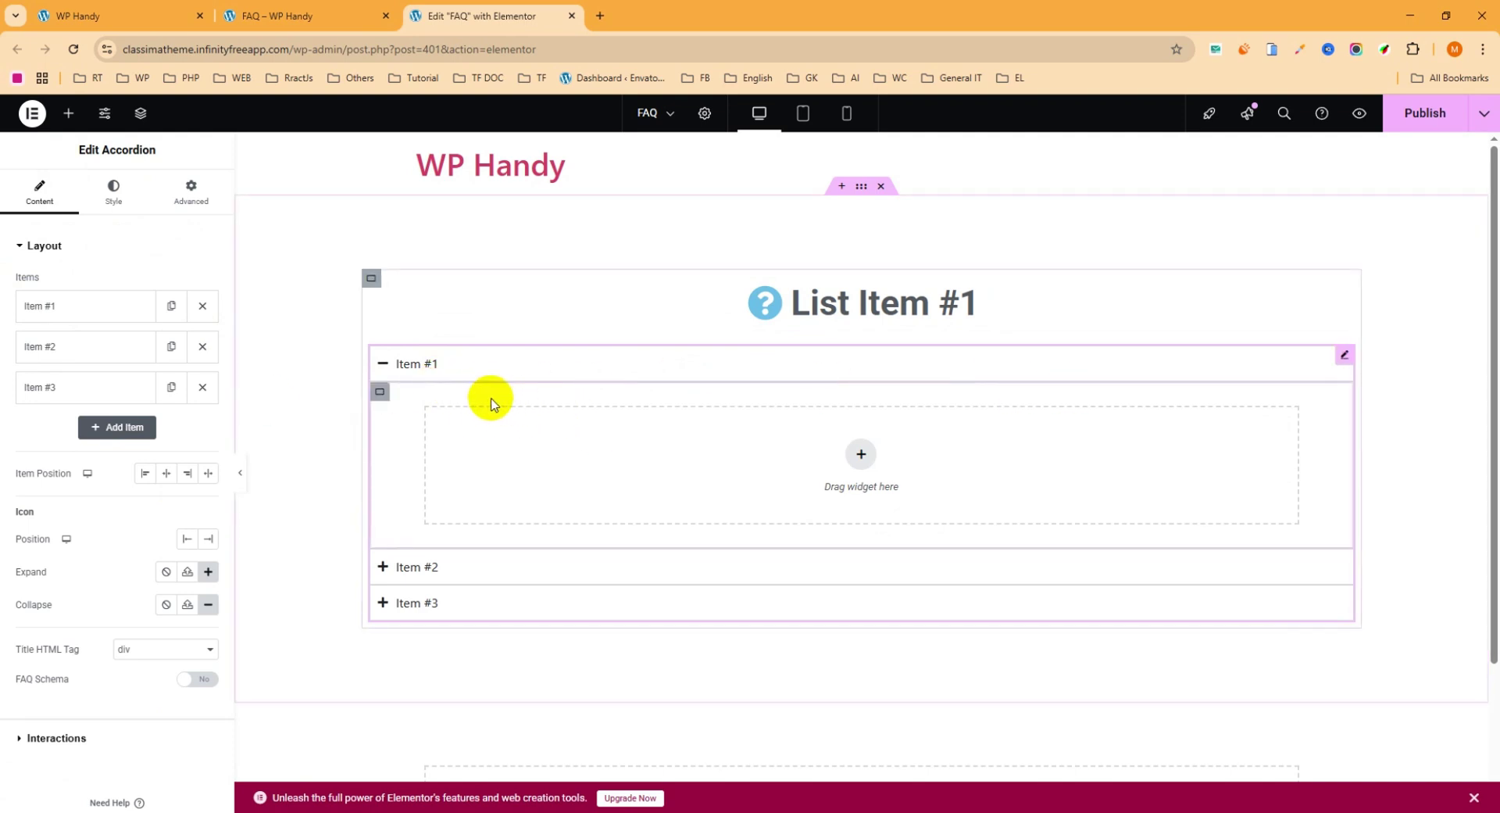
Set the accordion's Default State to All collapsed and Max Items Expanded to One
{"action": "left_click", "coordinate": [22, 248]}
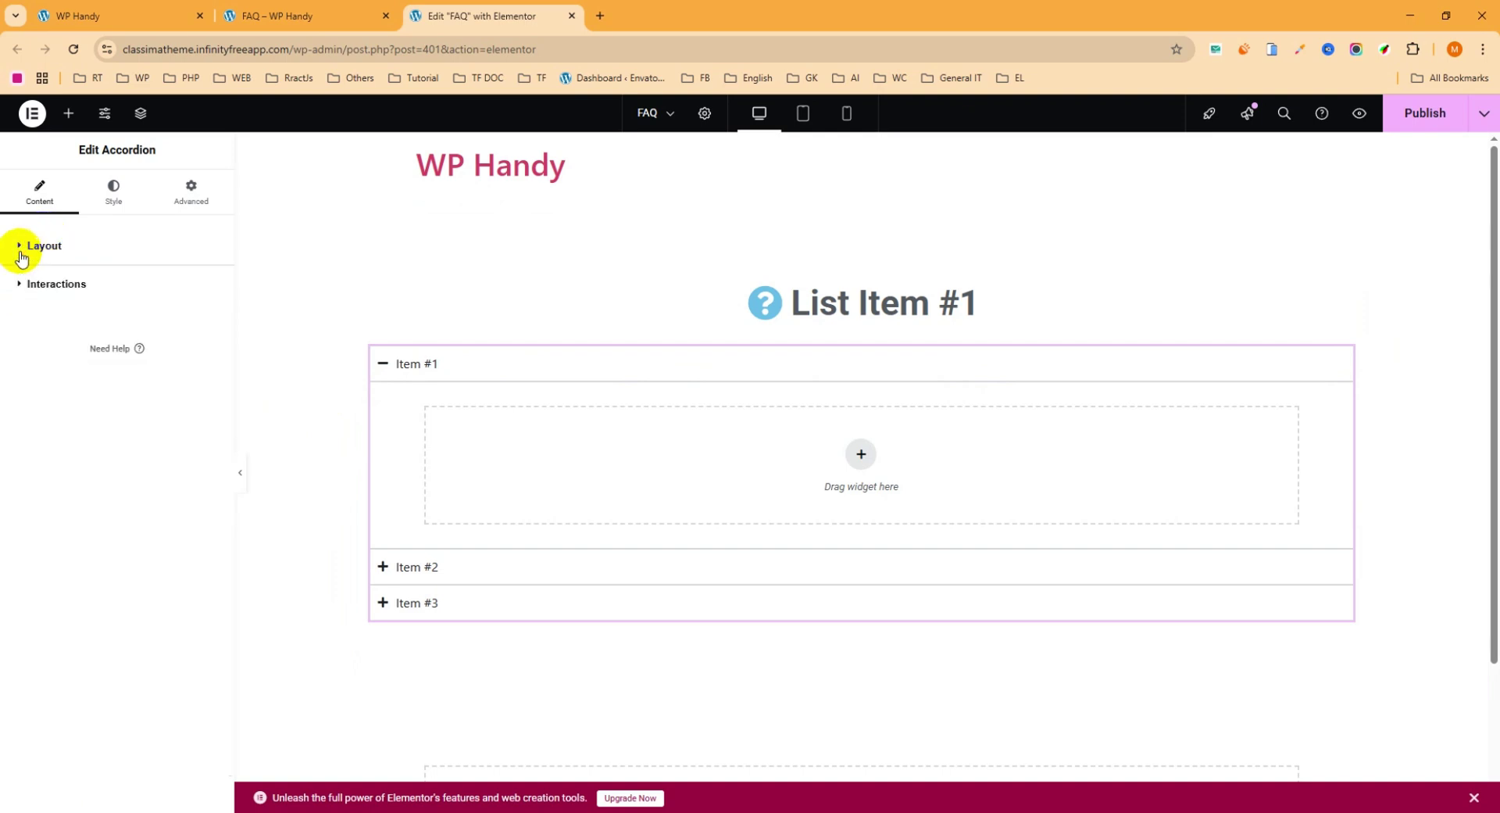
{"action": "left_click", "coordinate": [36, 289]}
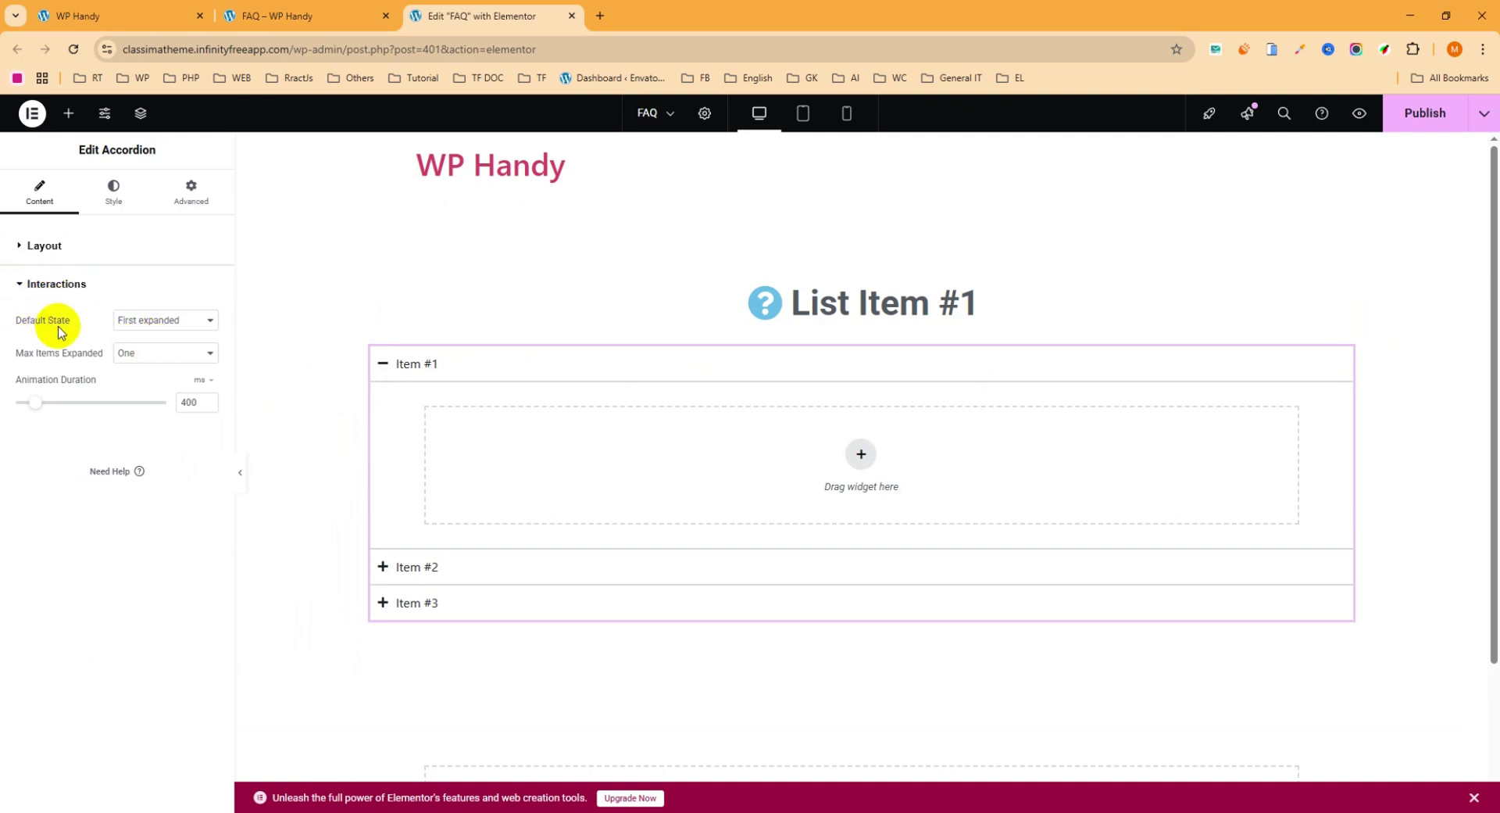
{"action": "left_click", "coordinate": [171, 326]}
{"action": "left_click", "coordinate": [150, 359]}
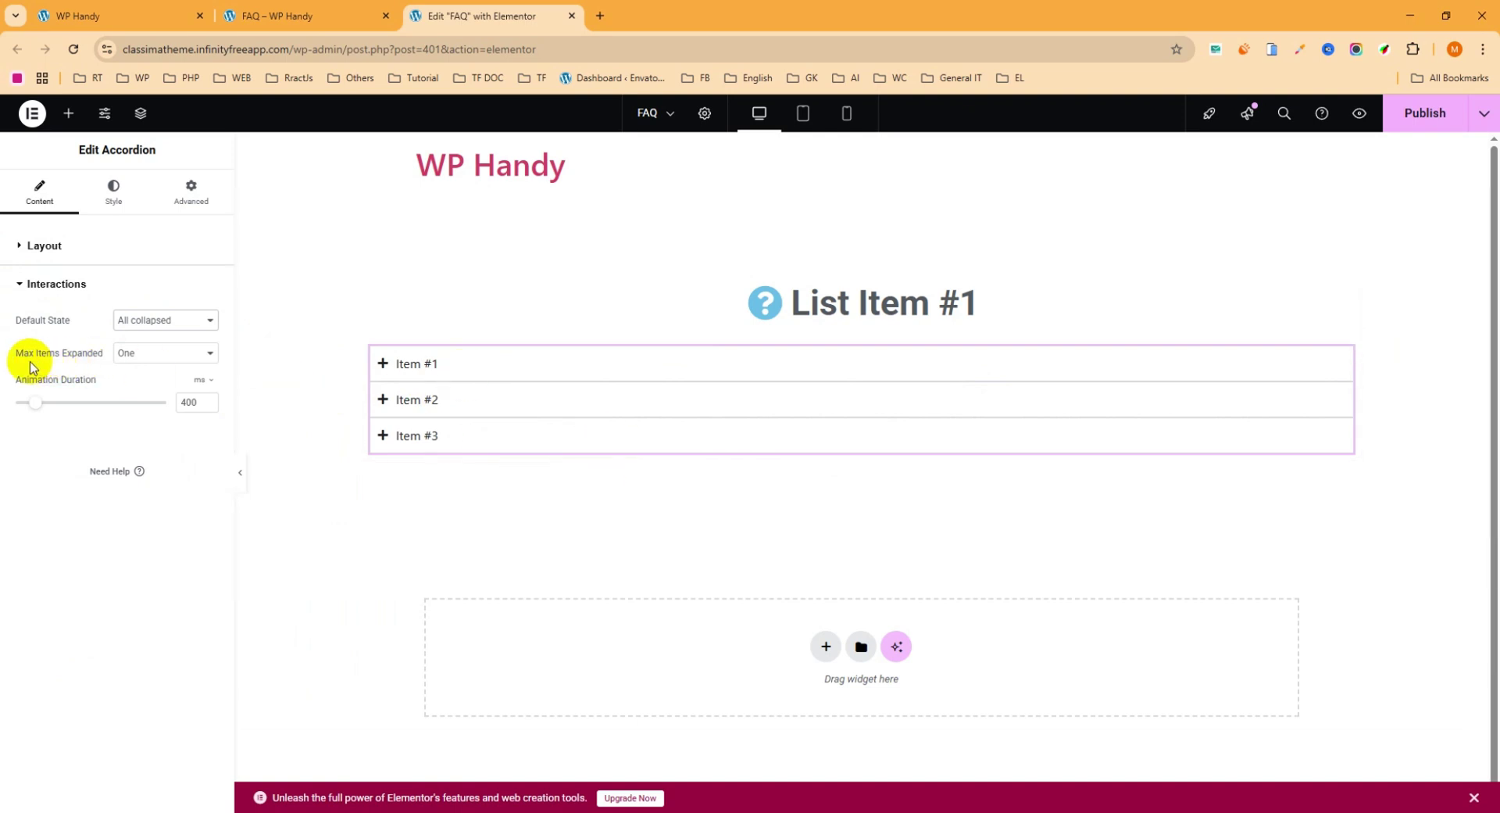
{"action": "left_click", "coordinate": [148, 360]}
{"action": "left_click", "coordinate": [136, 375]}
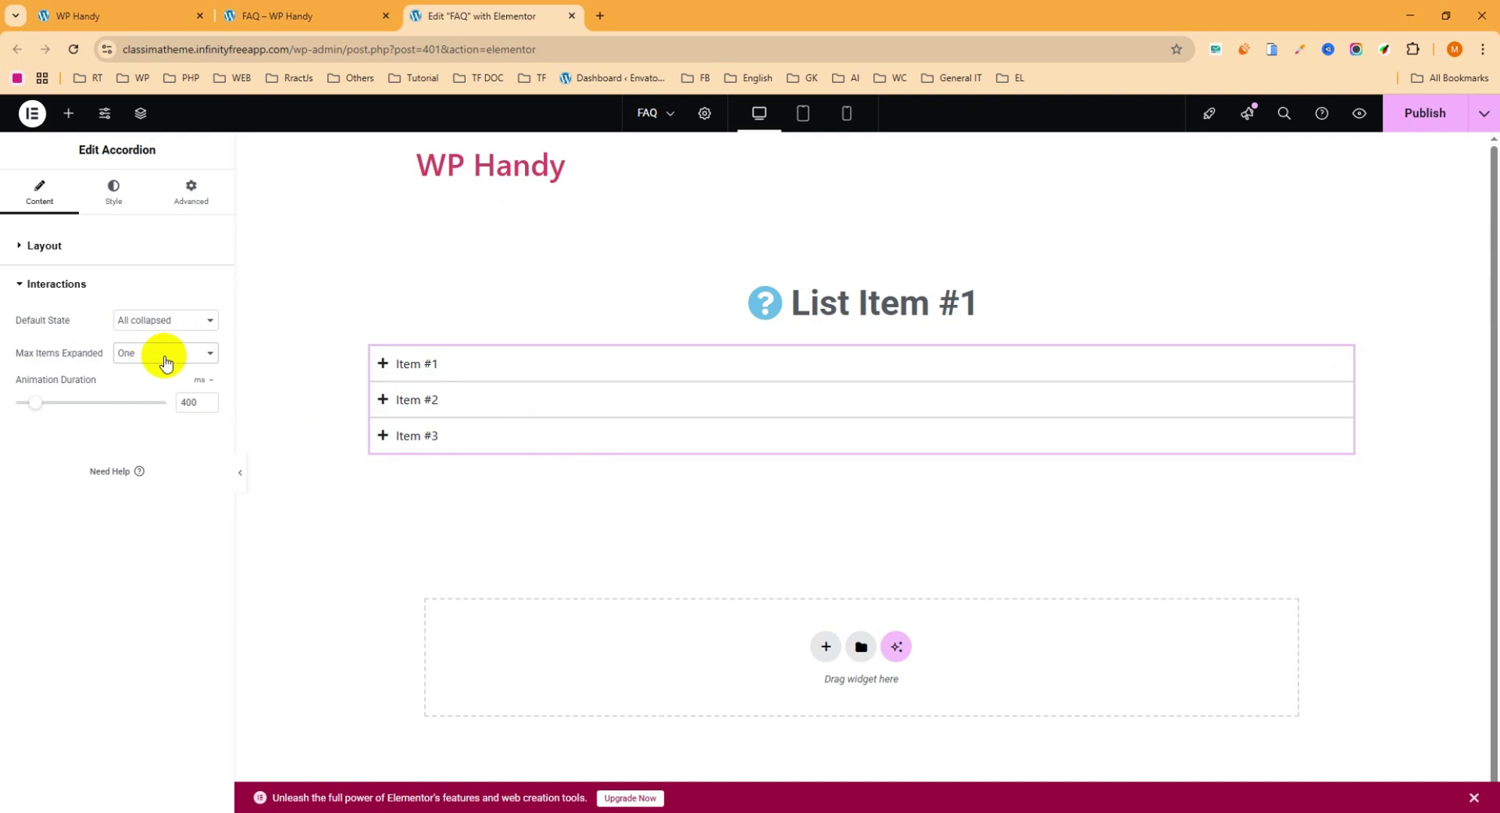
{"action": "left_click", "coordinate": [164, 359]}
{"action": "left_click", "coordinate": [144, 391]}
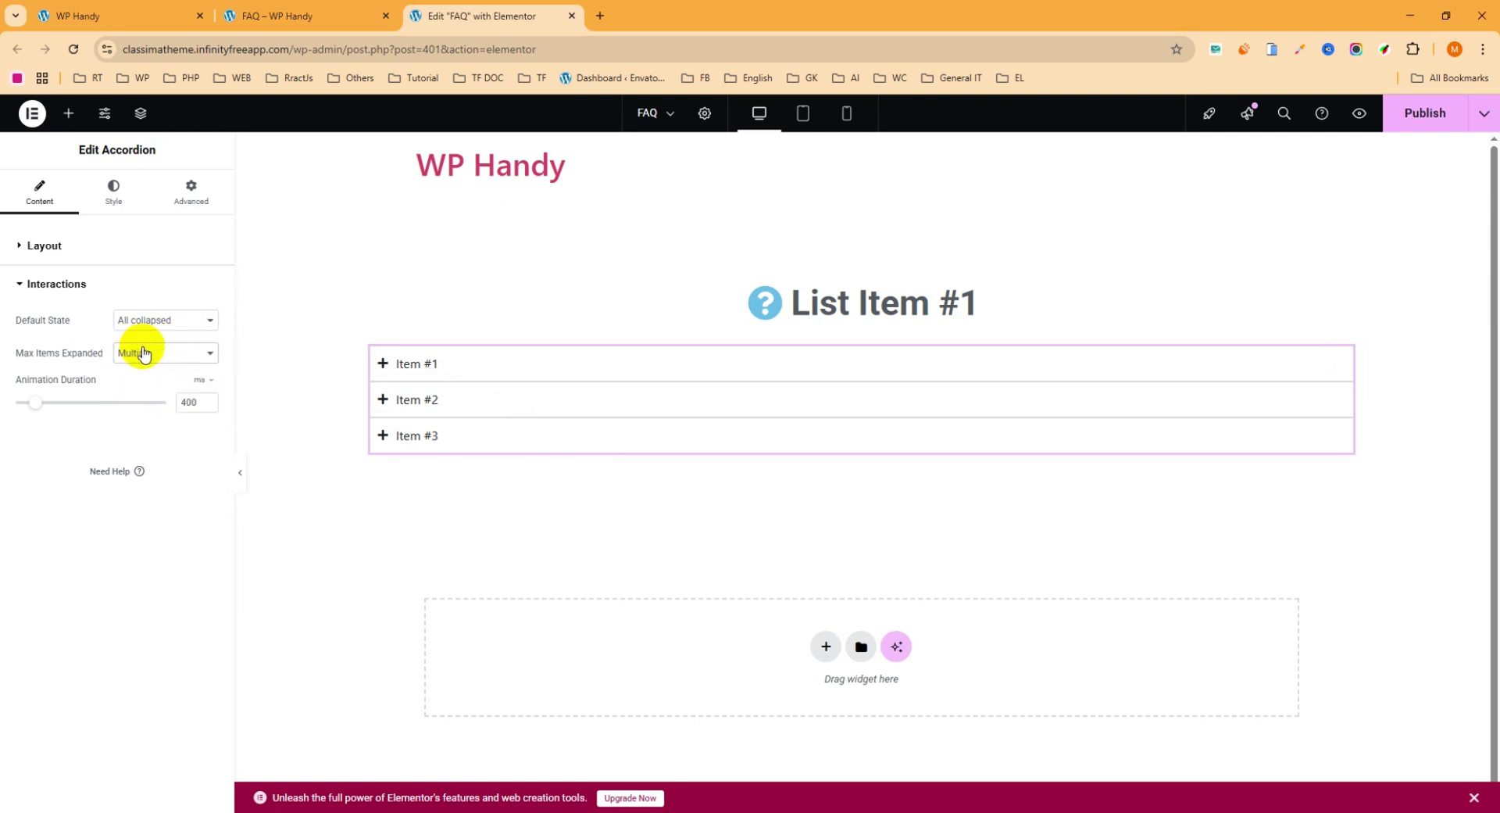
{"action": "left_click", "coordinate": [141, 356]}
{"action": "left_click", "coordinate": [135, 375]}
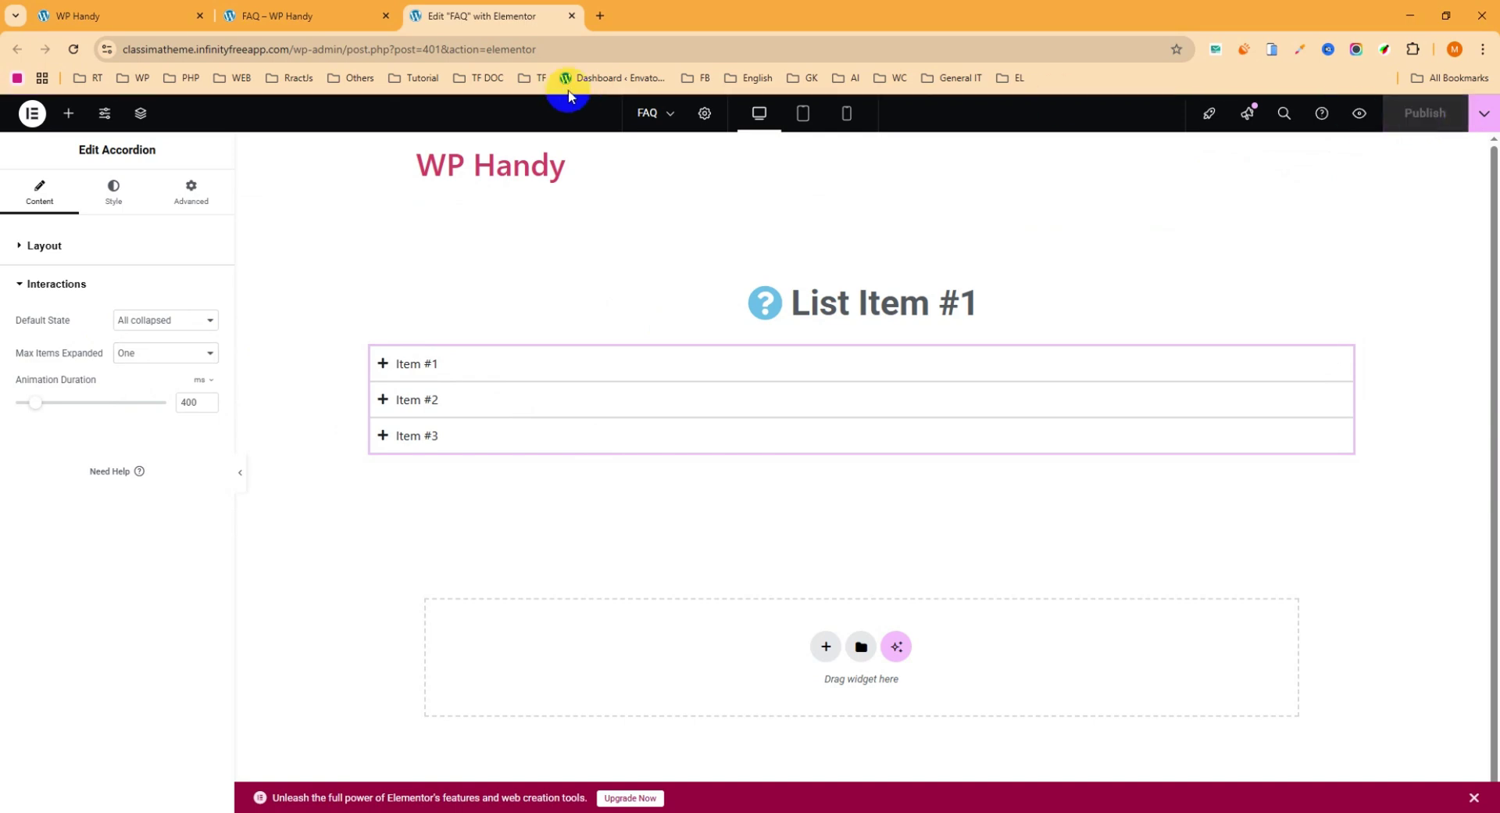
{"action": "left_click", "coordinate": [297, 16]}
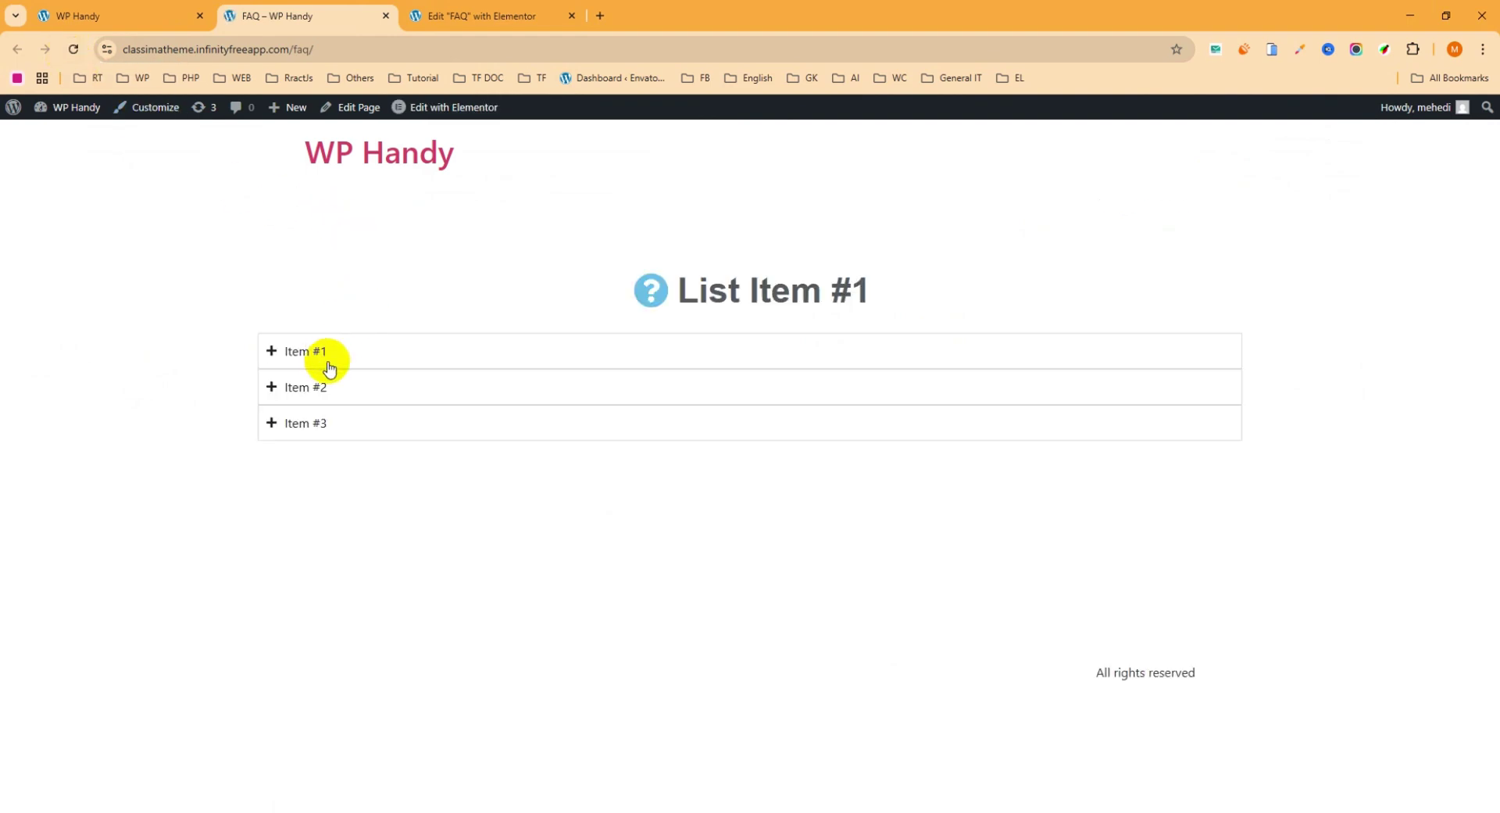
{"action": "left_click", "coordinate": [386, 362]}
{"action": "left_click", "coordinate": [379, 403]}
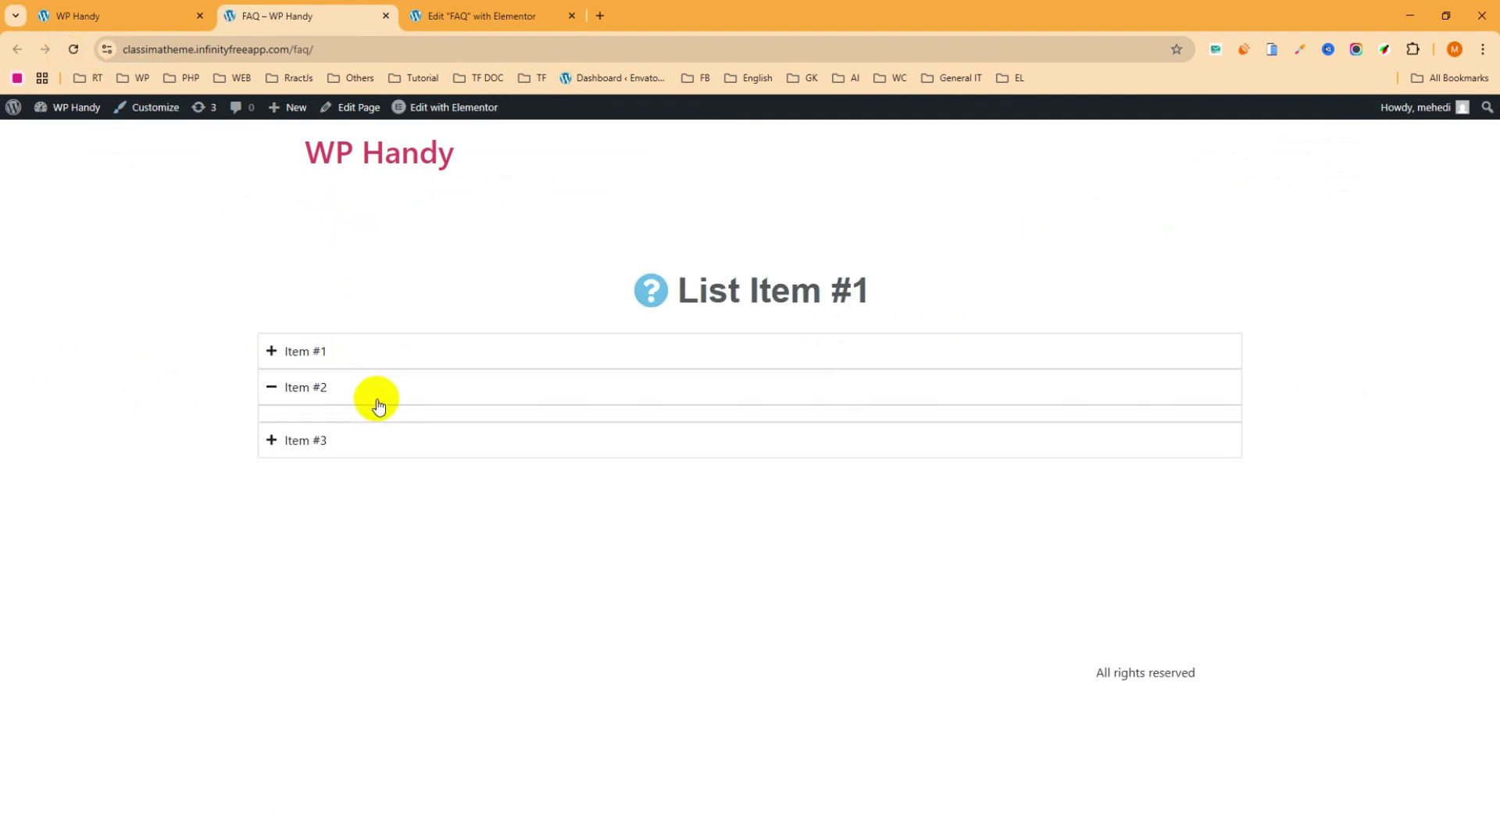
{"action": "left_click", "coordinate": [376, 439]}
{"action": "left_click", "coordinate": [371, 349]}
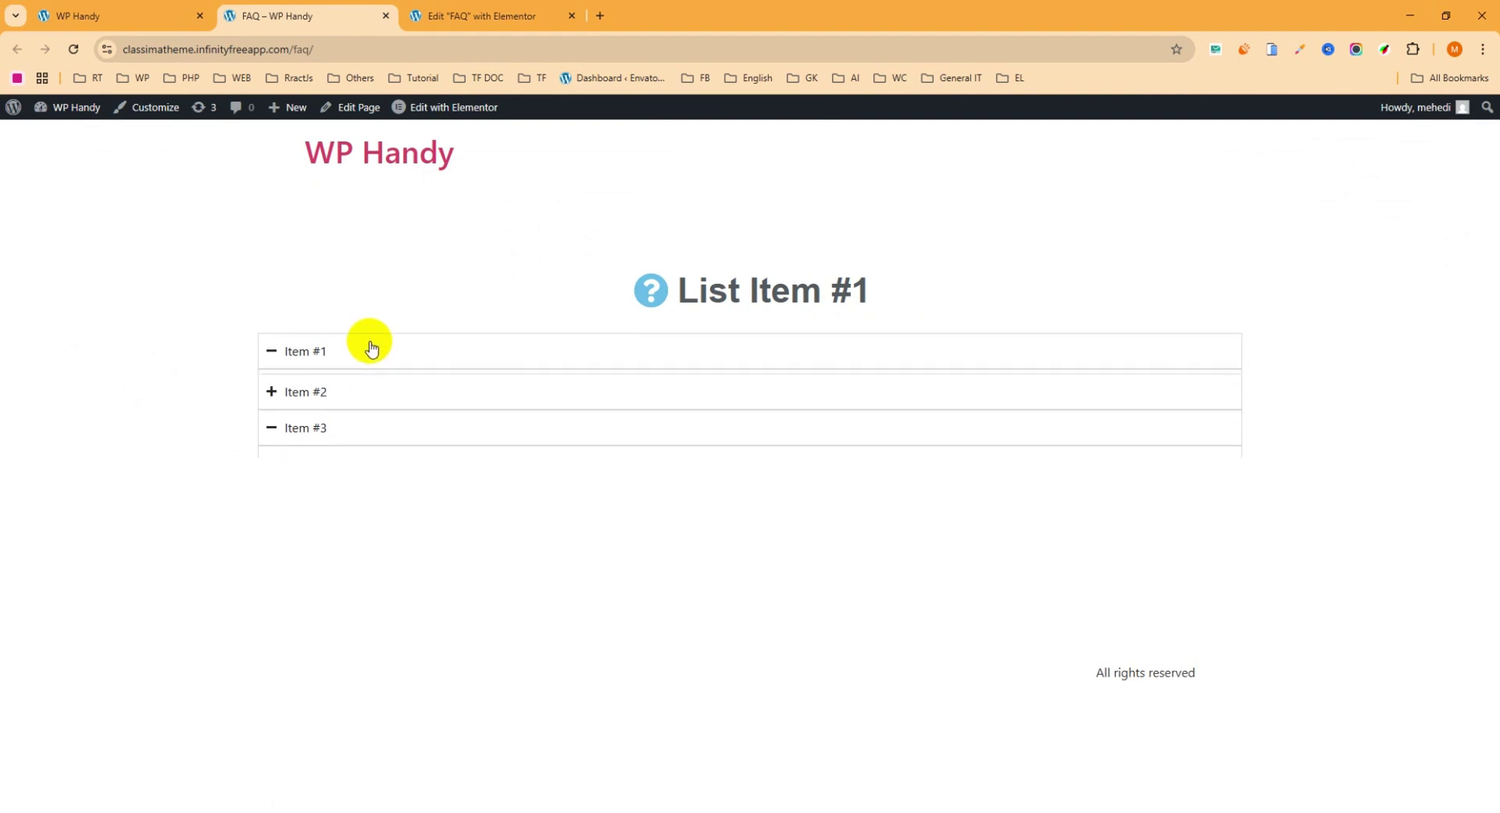
{"action": "left_click", "coordinate": [134, 18]}
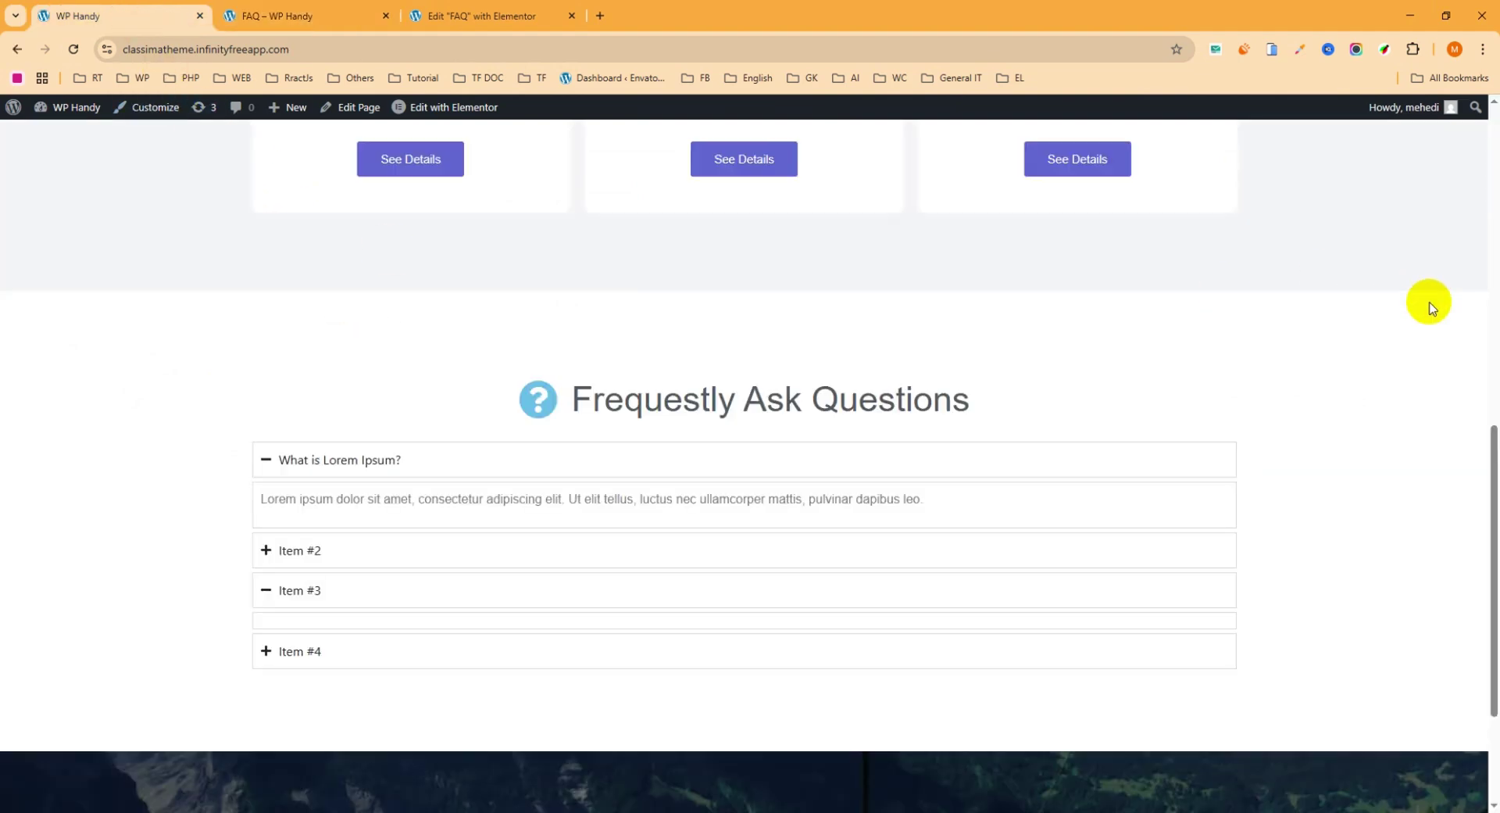
{"action": "left_click_drag", "start_coordinate": [1489, 483], "coordinate": [1495, 547]}
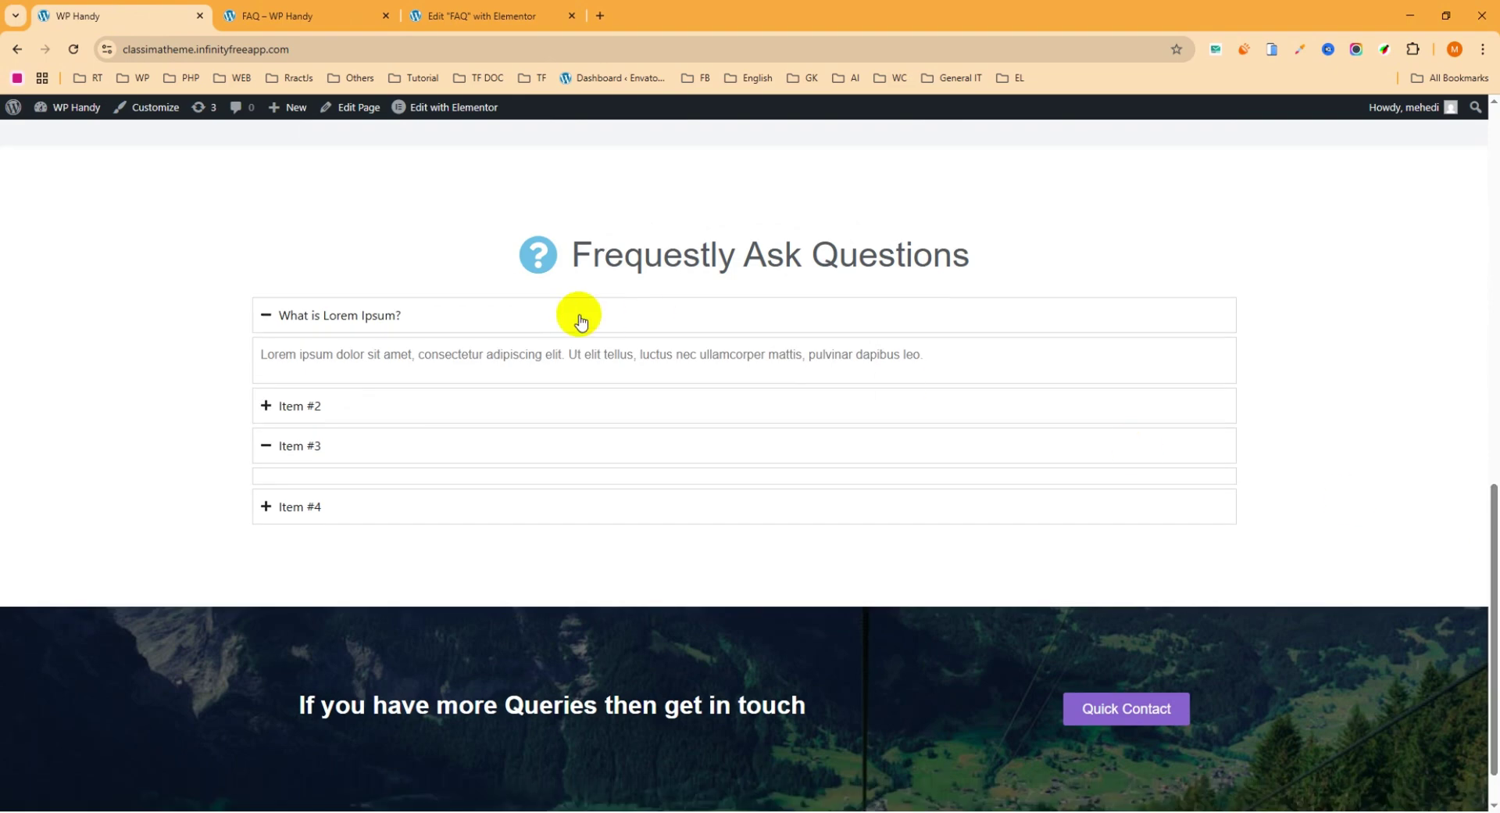
{"action": "left_click_drag", "start_coordinate": [405, 317], "coordinate": [282, 316]}
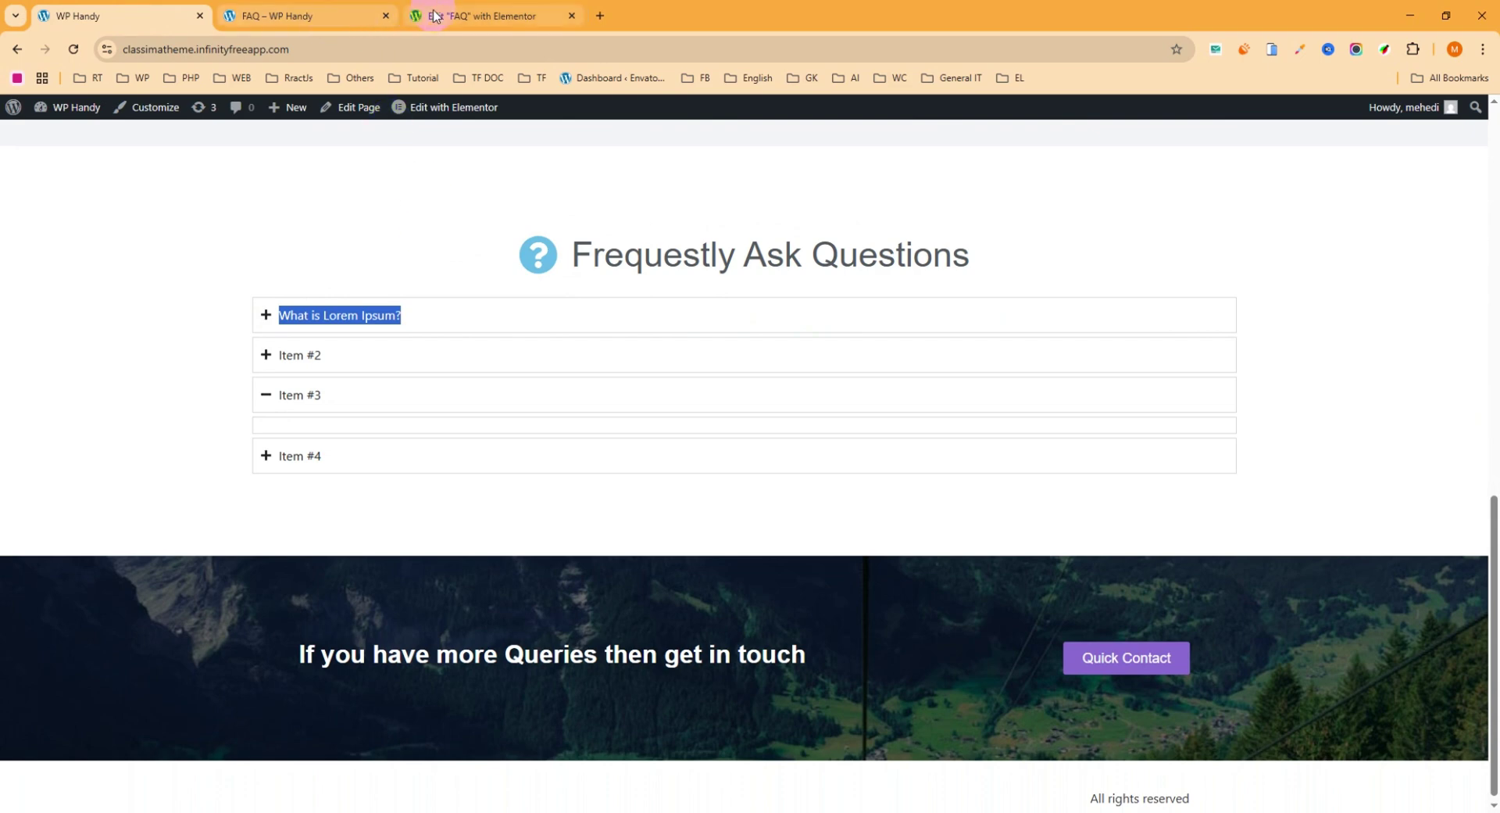
{"action": "left_click", "coordinate": [492, 15]}
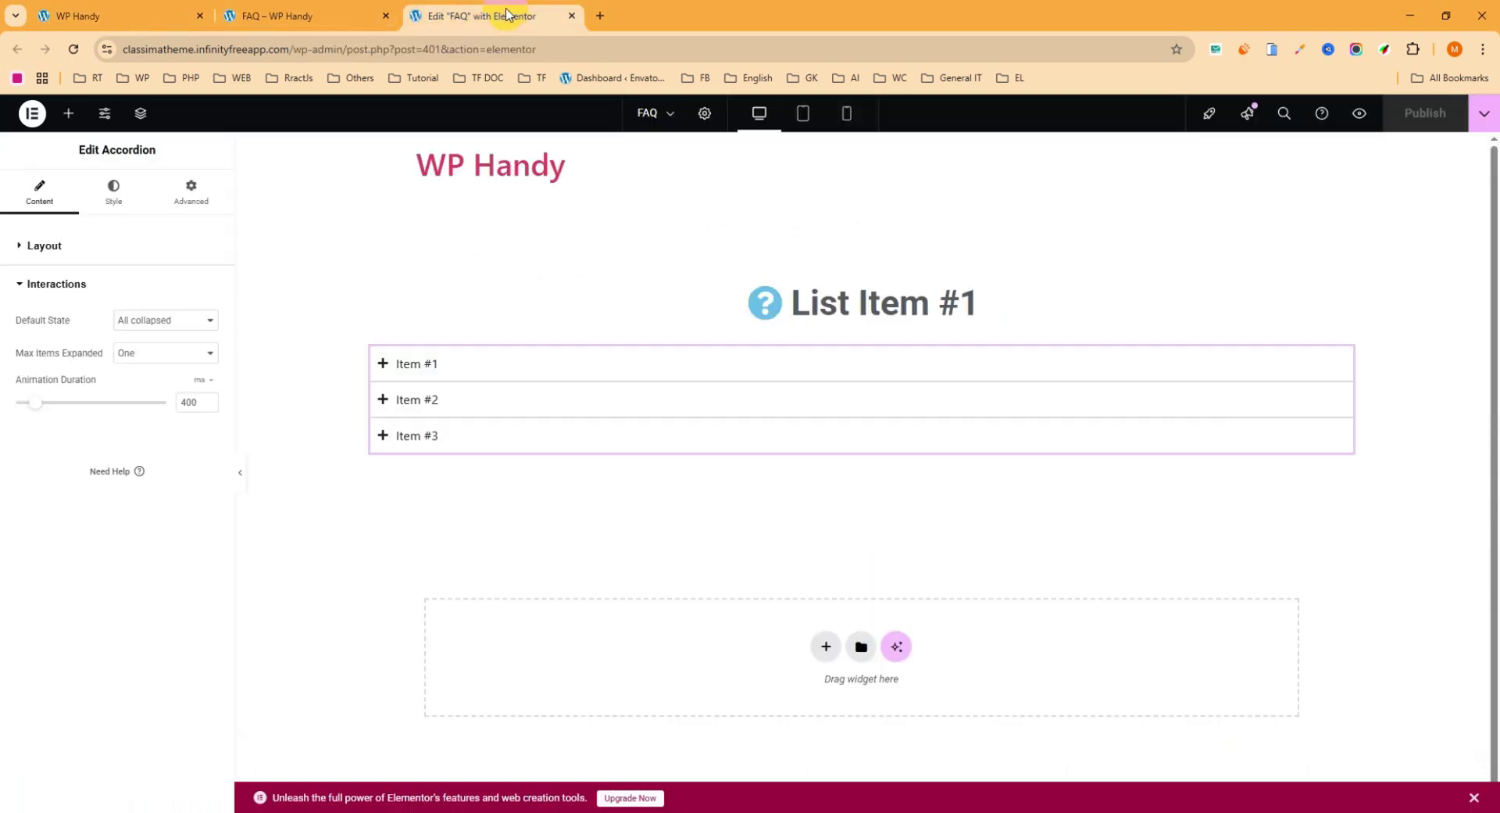
Retitle accordion Item #1 to 'What is Lorem Ipsum?' by pasting the copied question
{"action": "left_click", "coordinate": [55, 244]}
{"action": "left_click", "coordinate": [88, 321]}
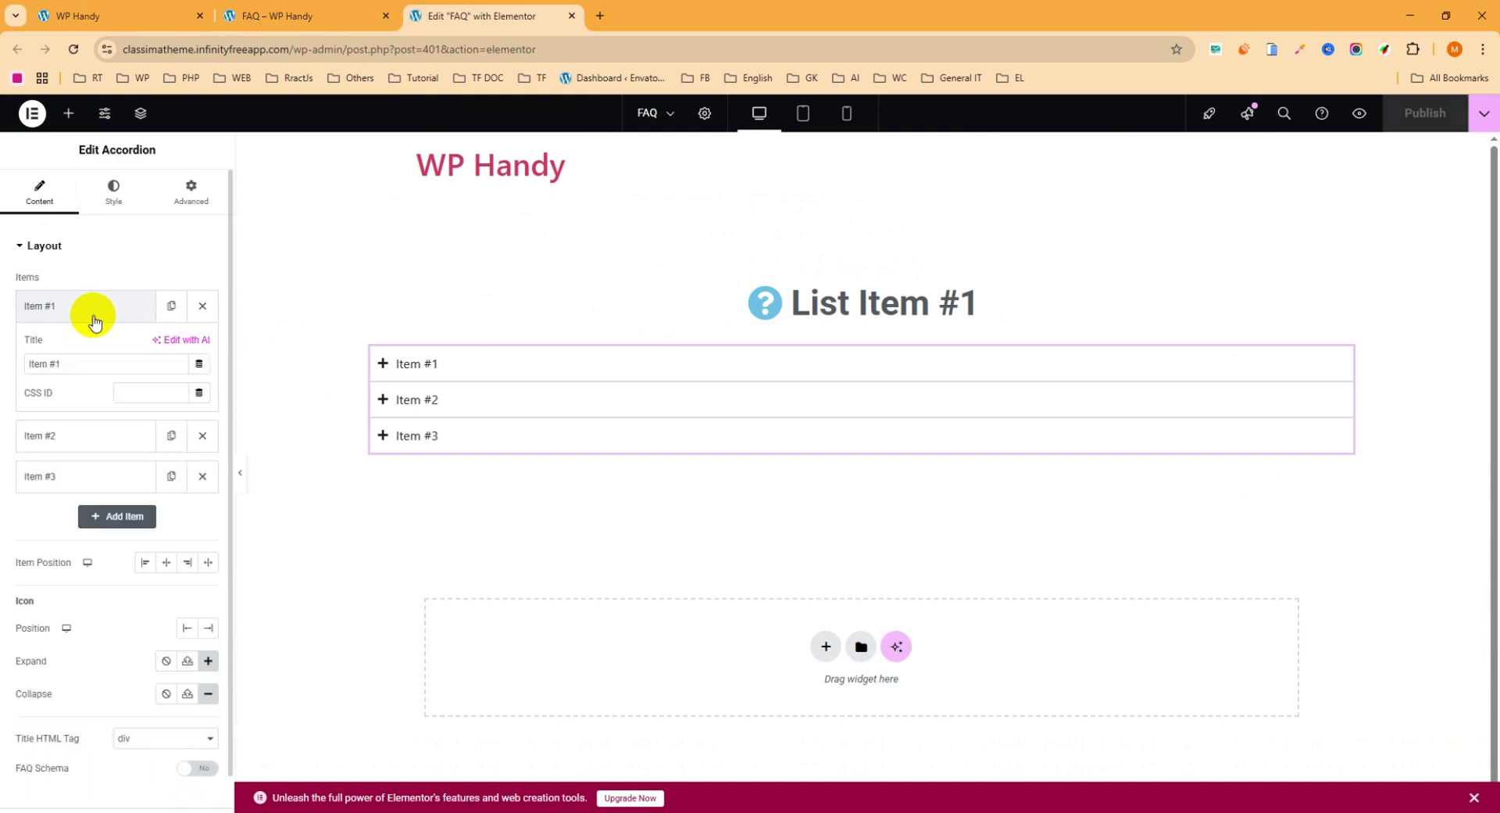
{"action": "left_click", "coordinate": [59, 362]}
{"action": "left_click_drag", "start_coordinate": [58, 362], "coordinate": [3, 362]}
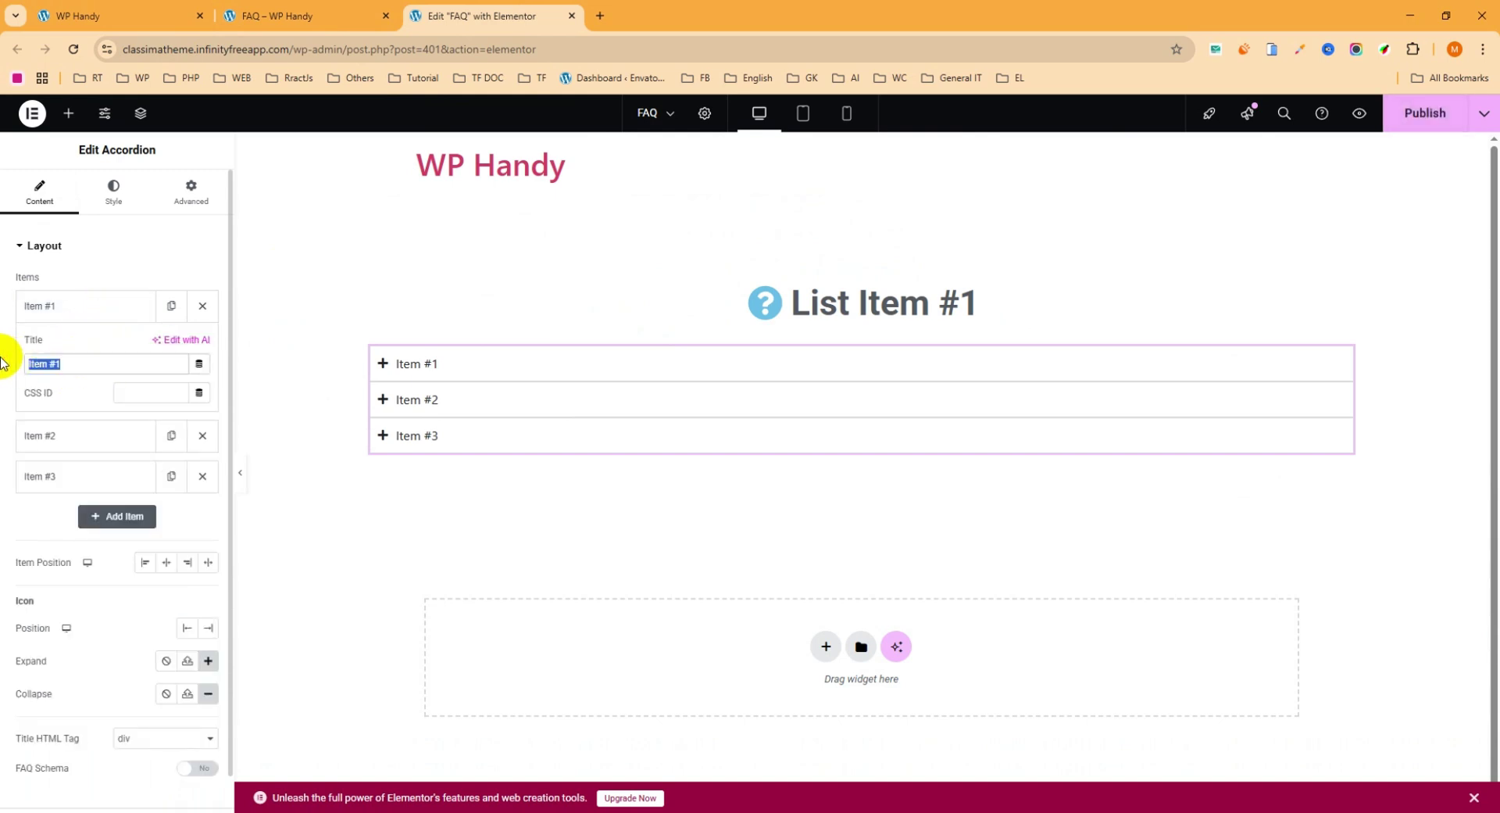
{"action": "type", "text": "What is Lorem Ipsum?"}
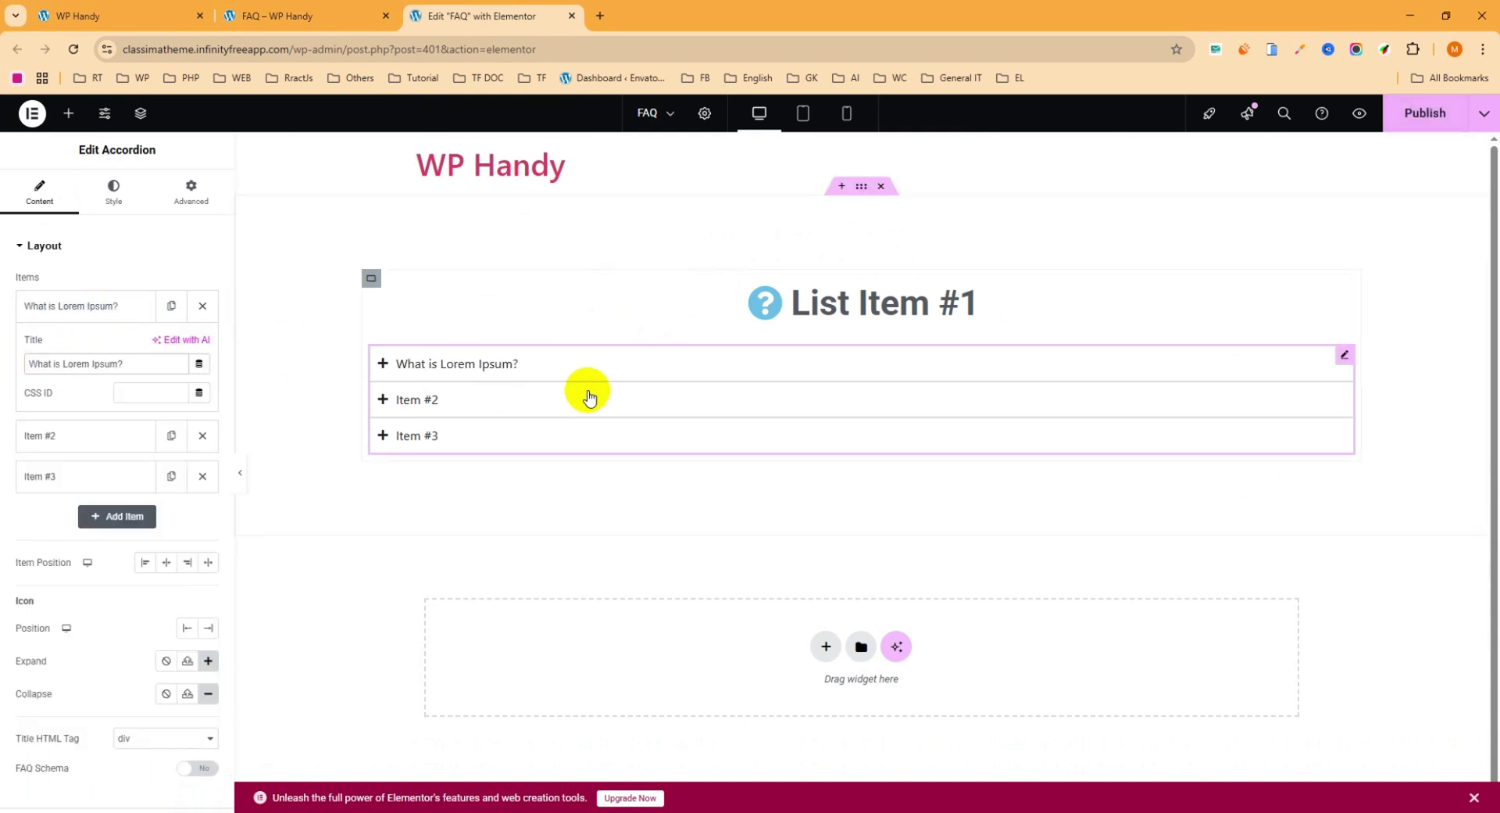
Drop a Text Editor widget with placeholder Lorem ipsum text into the first item's answer panel
{"action": "left_click", "coordinate": [606, 363]}
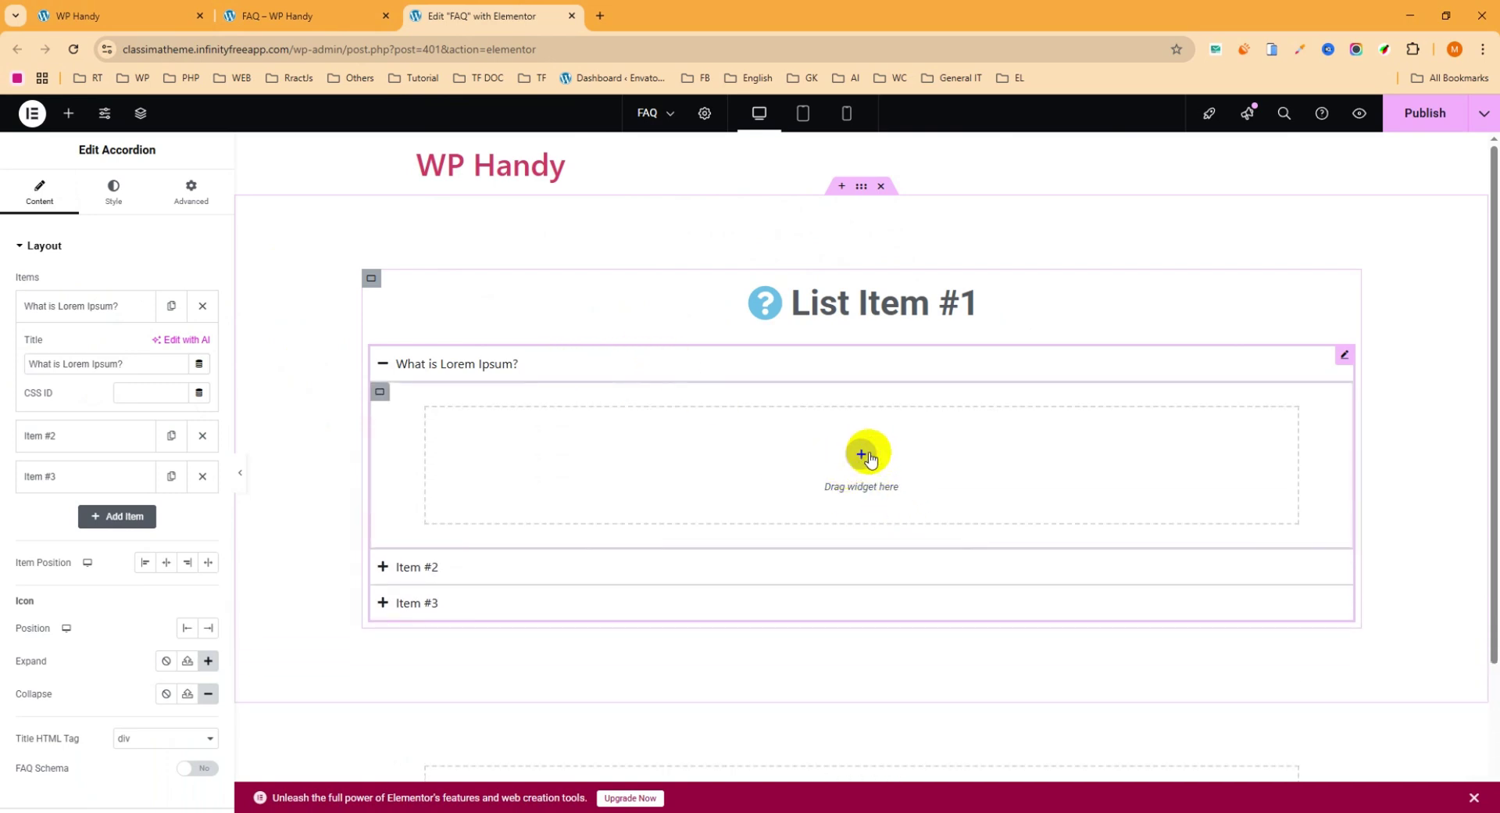
{"action": "left_click", "coordinate": [860, 457]}
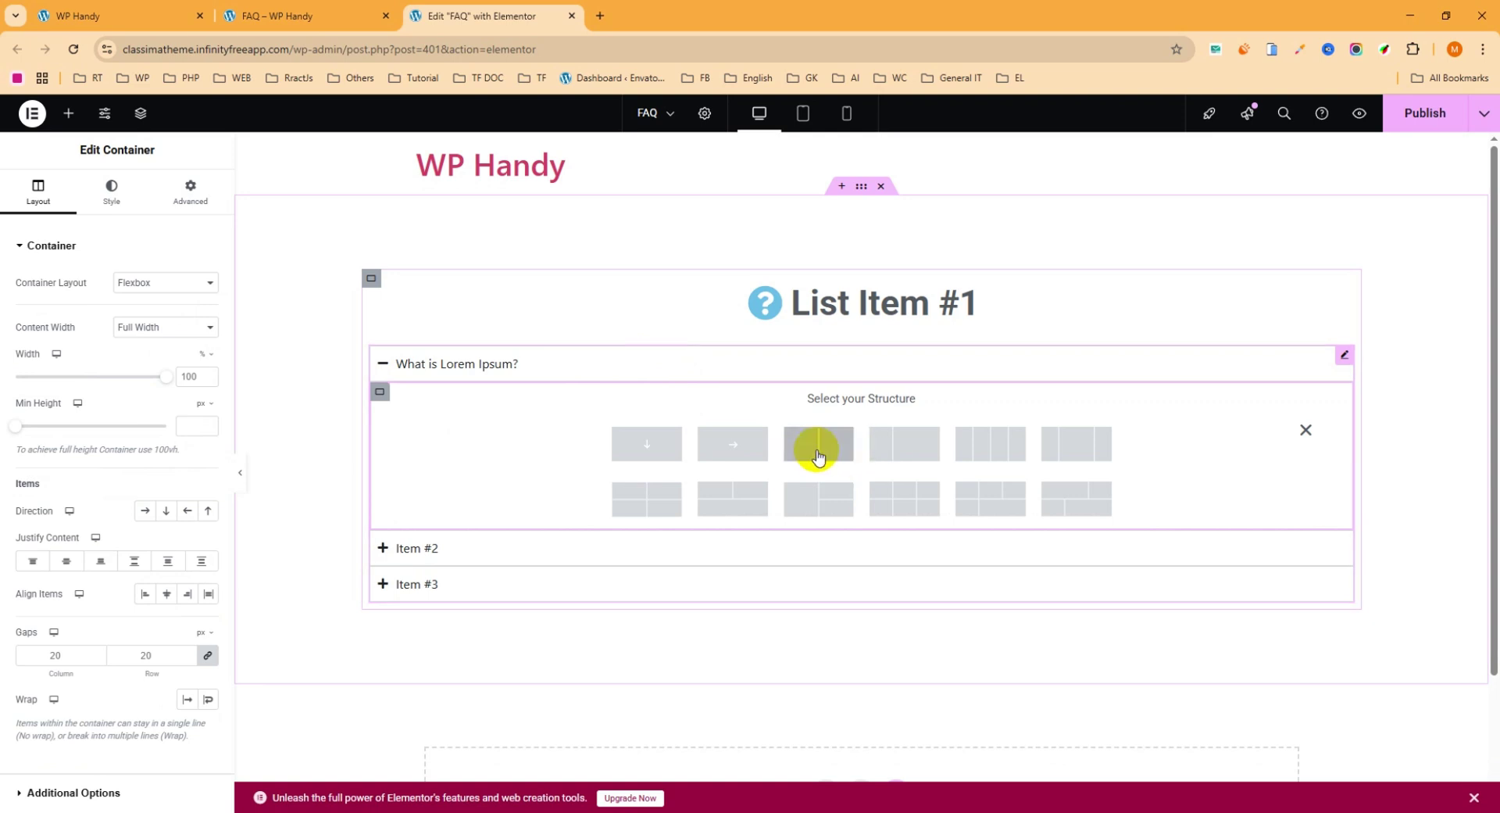
{"action": "left_click", "coordinate": [1306, 430]}
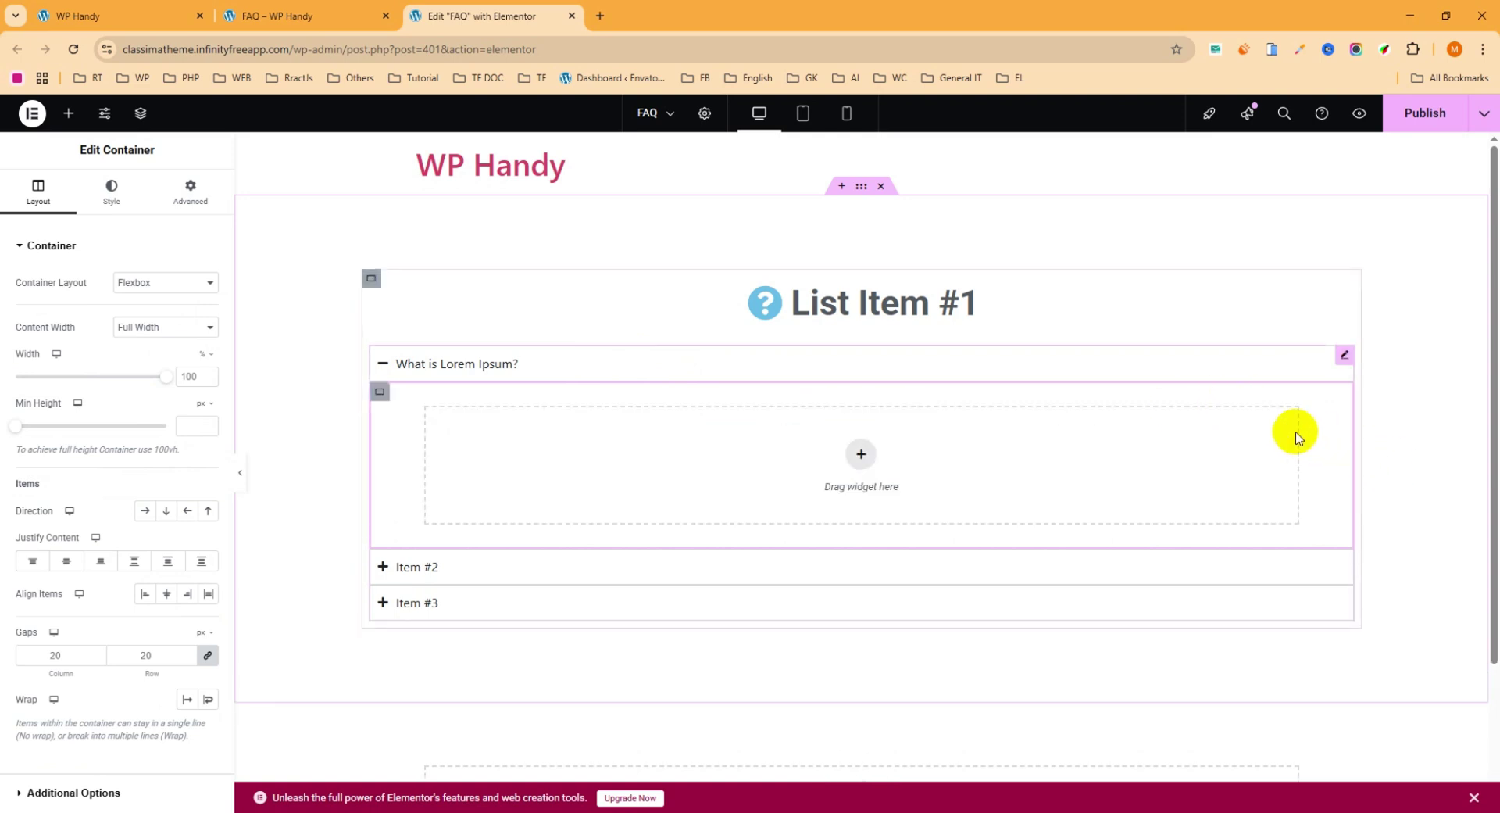
{"action": "left_click", "coordinate": [860, 457]}
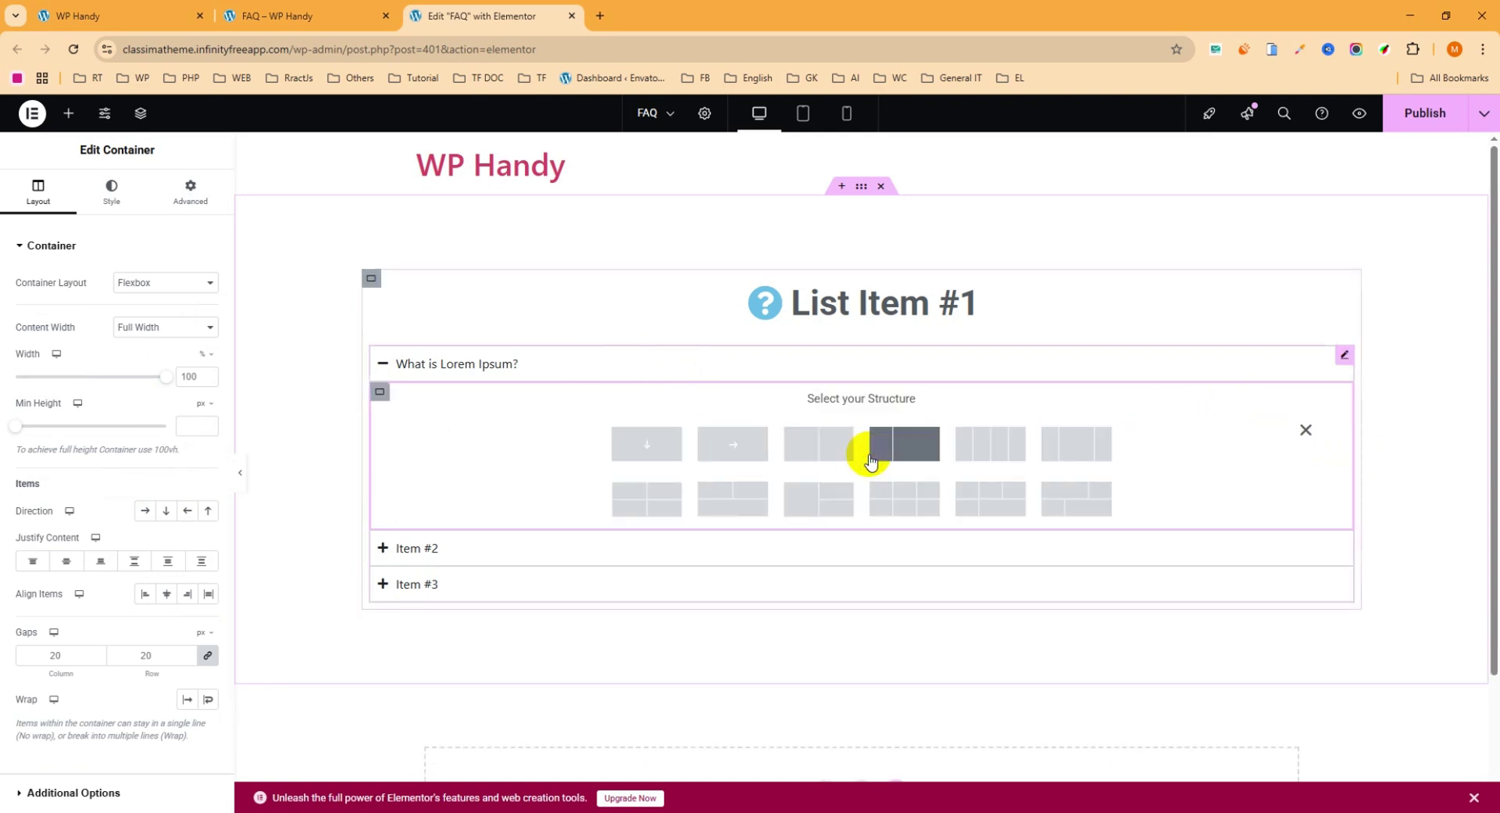
{"action": "left_click", "coordinate": [69, 114]}
{"action": "left_click_drag", "start_coordinate": [54, 514], "coordinate": [248, 511]}
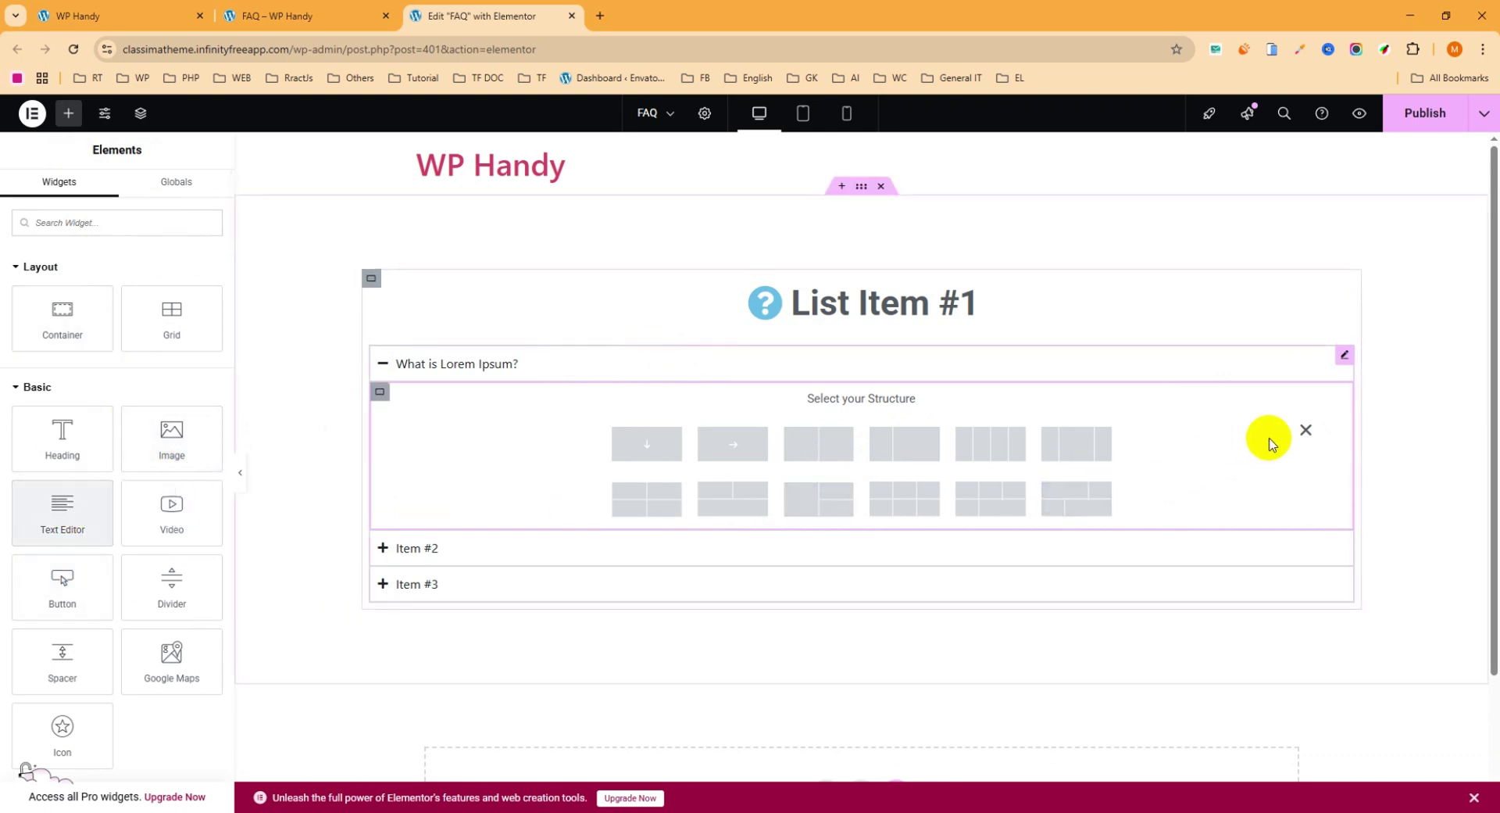
{"action": "left_click", "coordinate": [1306, 430]}
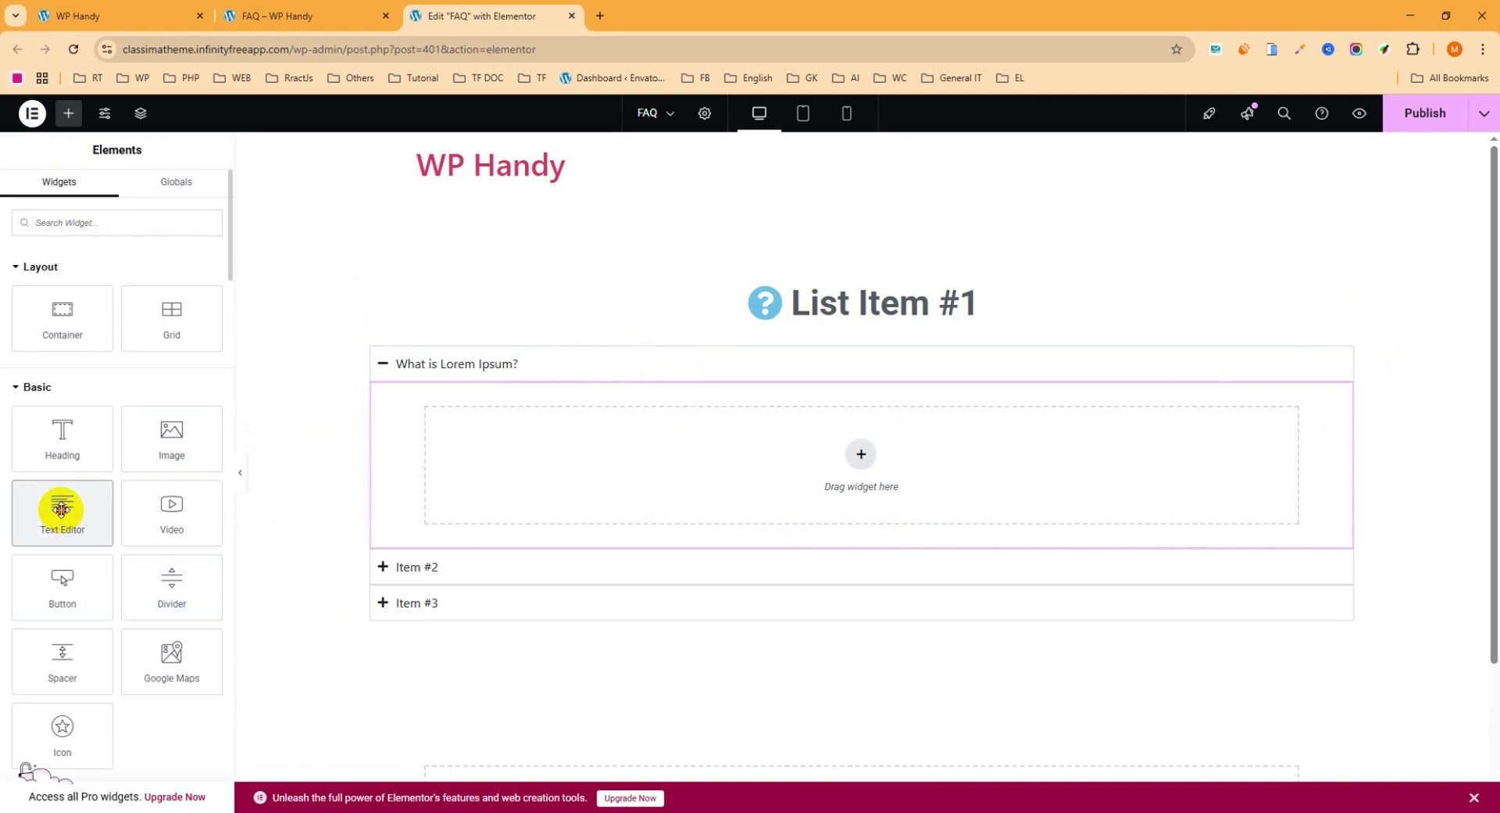
{"action": "left_click_drag", "start_coordinate": [60, 509], "coordinate": [898, 465]}
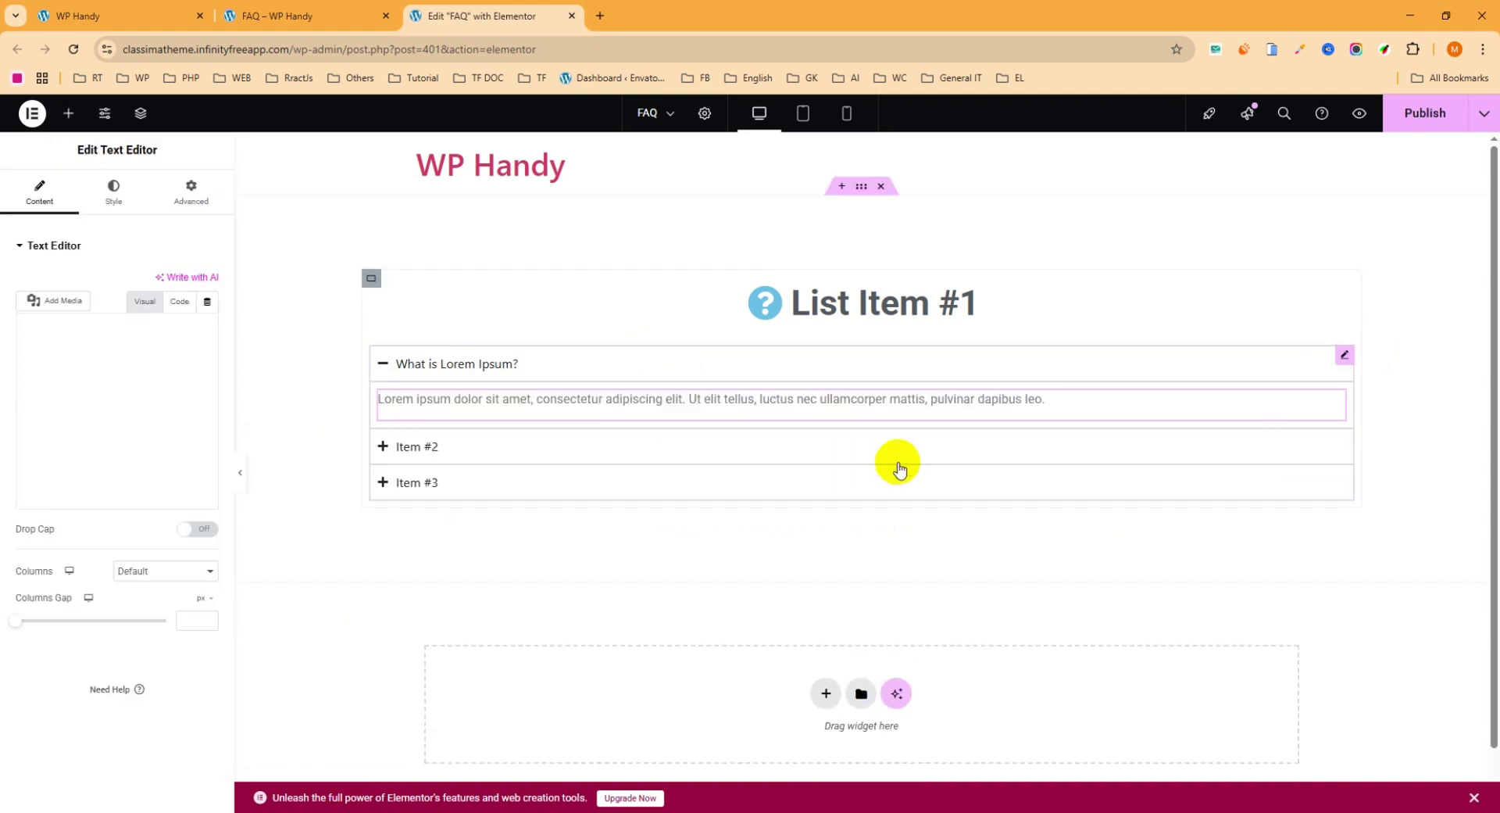
Copy the Lorem ipsum answer from the home page's first FAQ item and return to the Elementor editor
{"action": "left_click", "coordinate": [117, 16]}
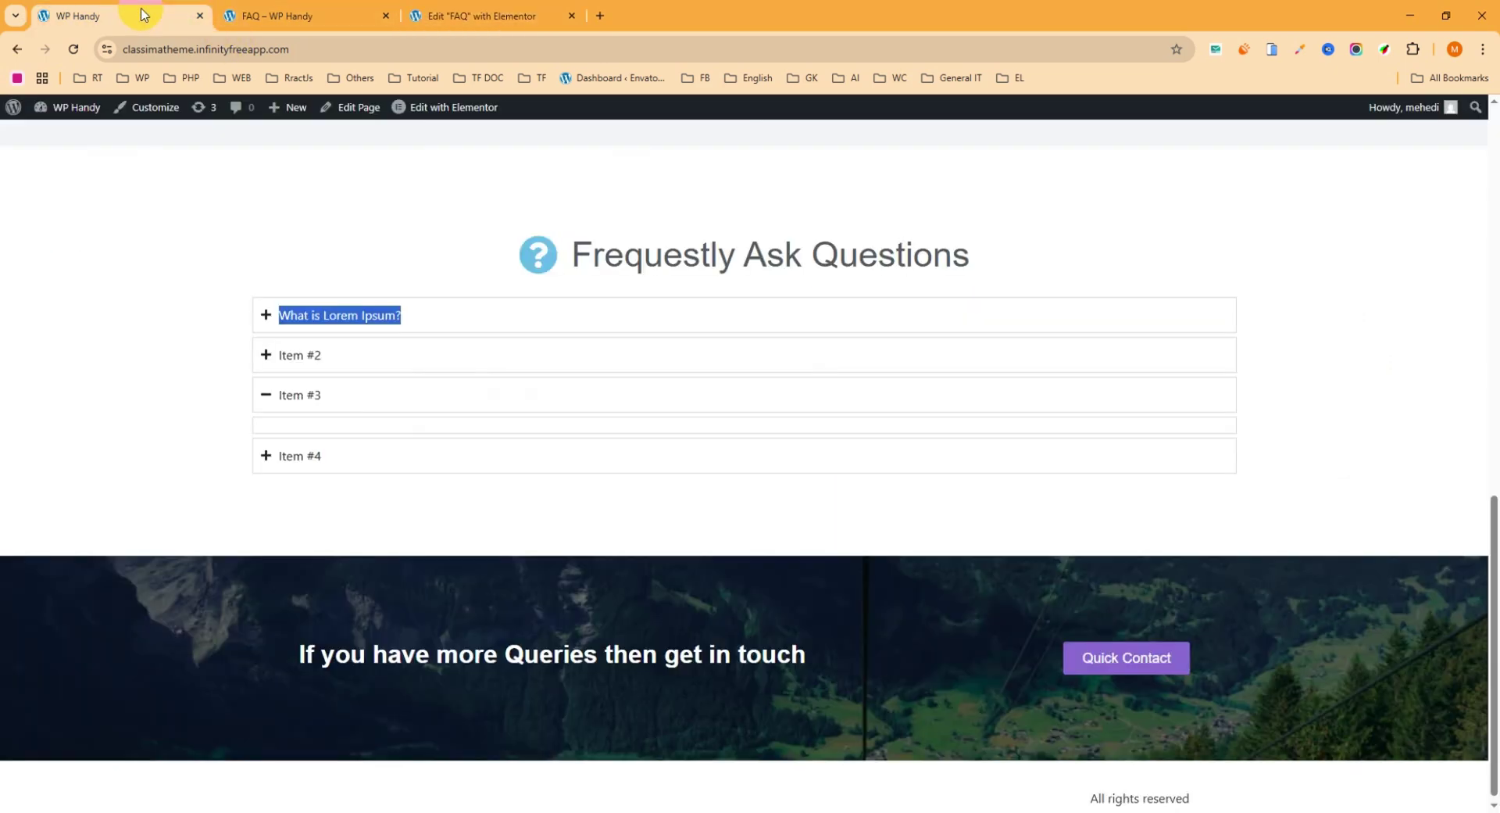
{"action": "left_click", "coordinate": [449, 322]}
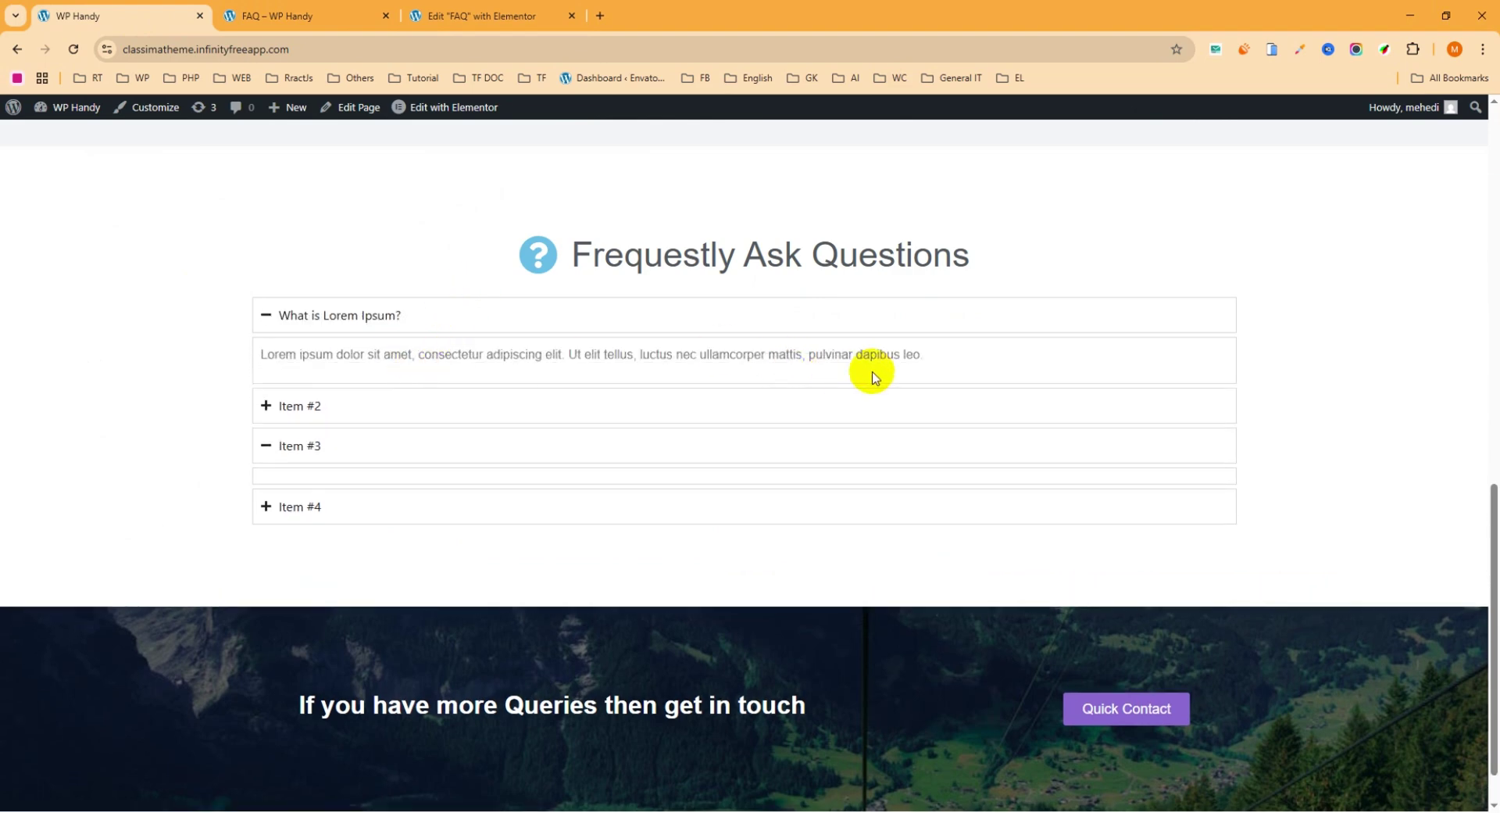
{"action": "left_click_drag", "start_coordinate": [957, 358], "coordinate": [250, 358]}
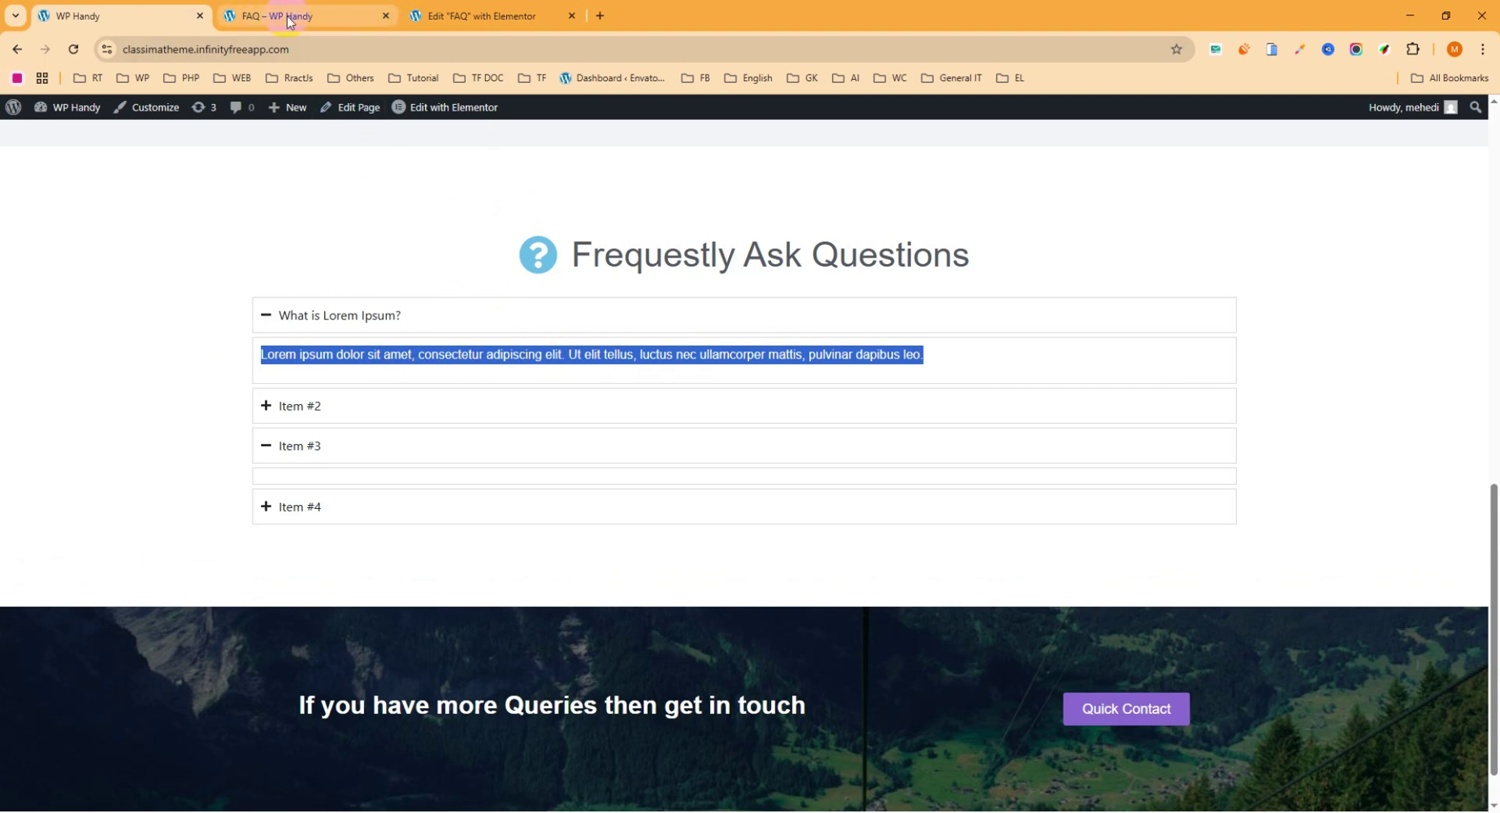
{"action": "left_click", "coordinate": [495, 16]}
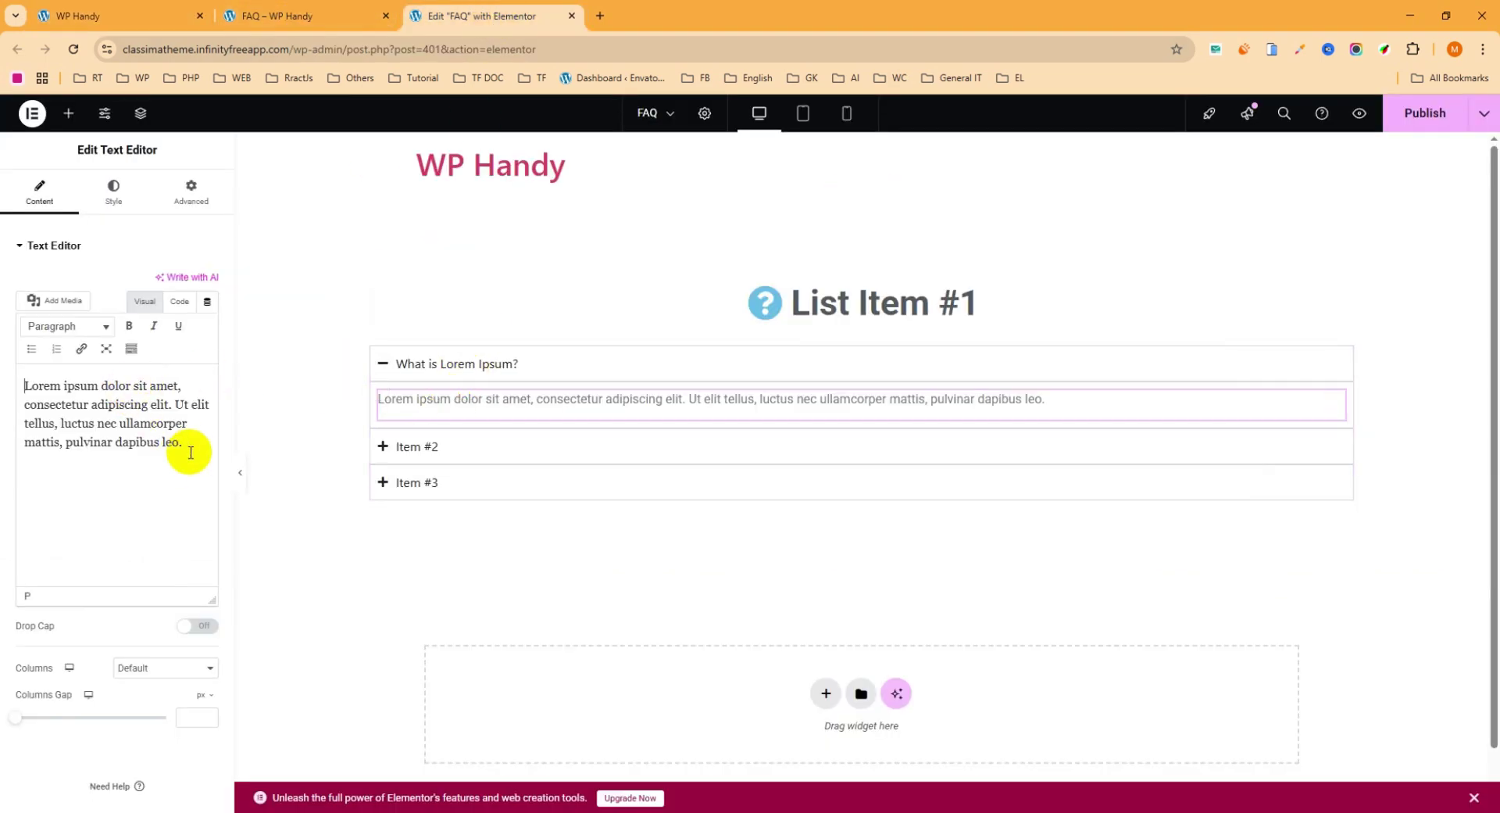
Replace the answer text block's content with the Lorem ipsum paragraph, then reselect the accordion
{"action": "left_click_drag", "start_coordinate": [191, 450], "coordinate": [2, 383]}
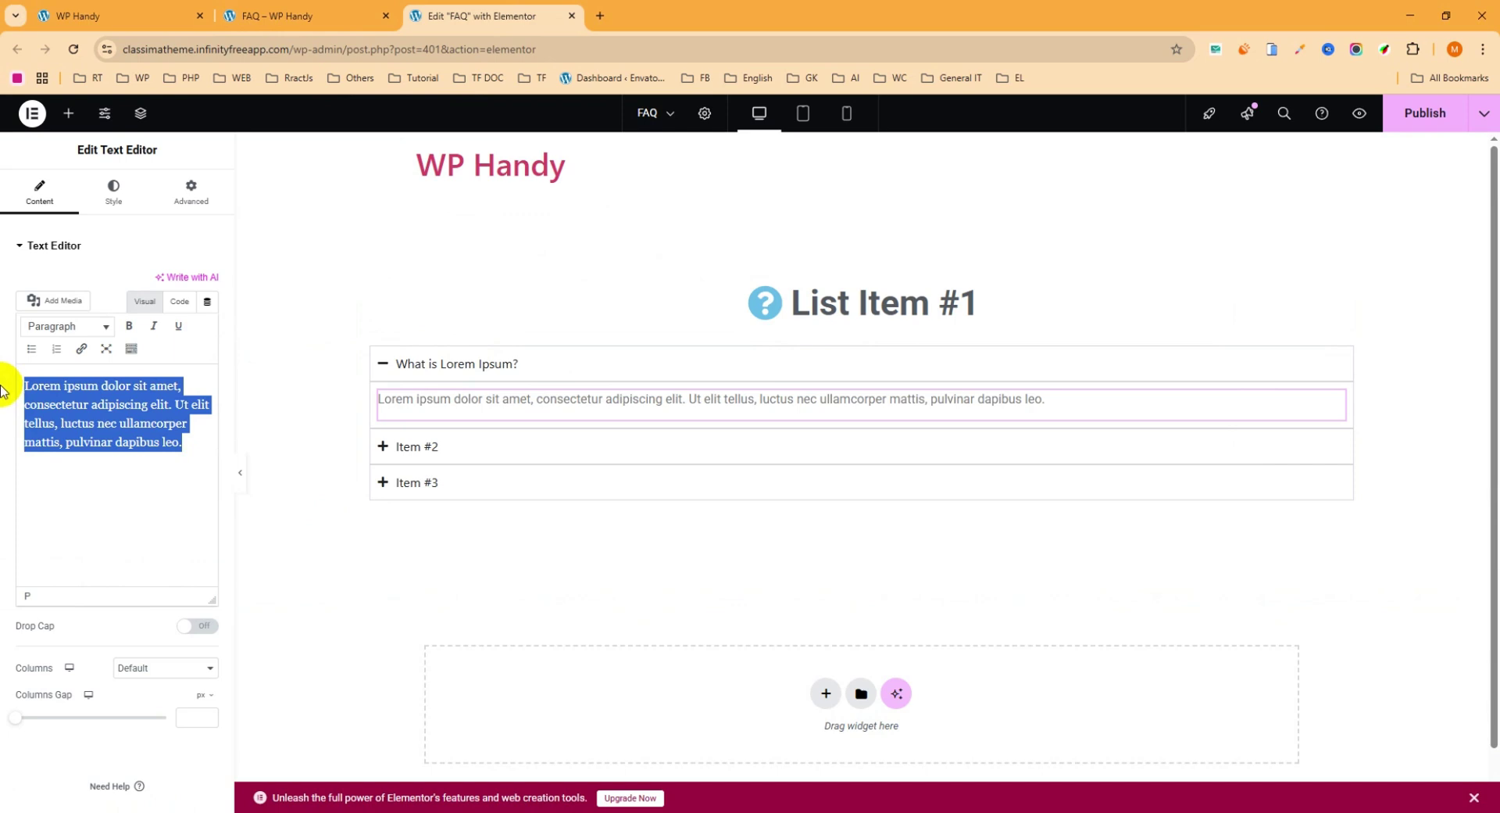
{"action": "left_click", "coordinate": [26, 388]}
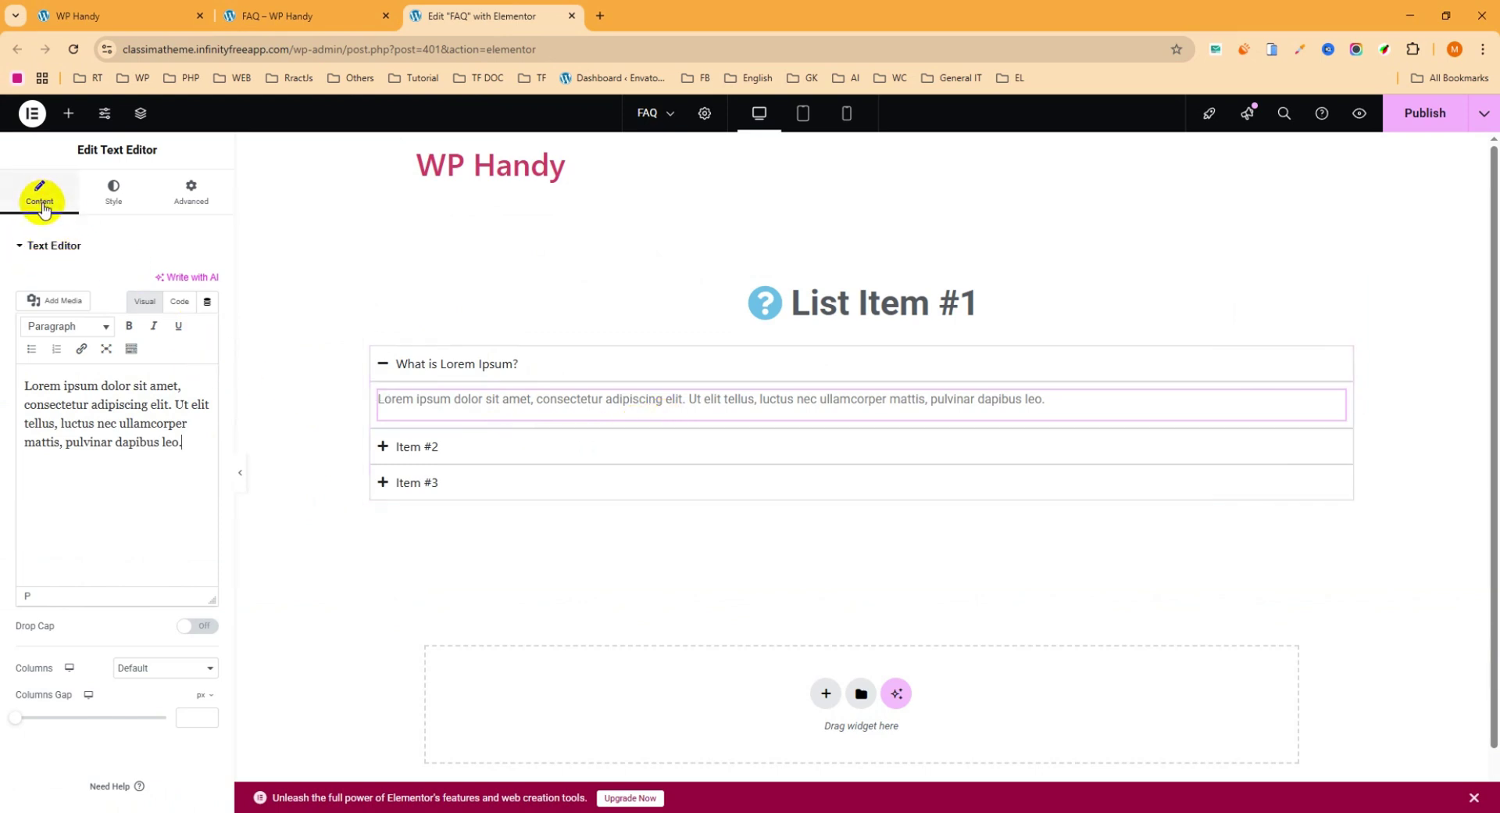
{"action": "left_click", "coordinate": [27, 244]}
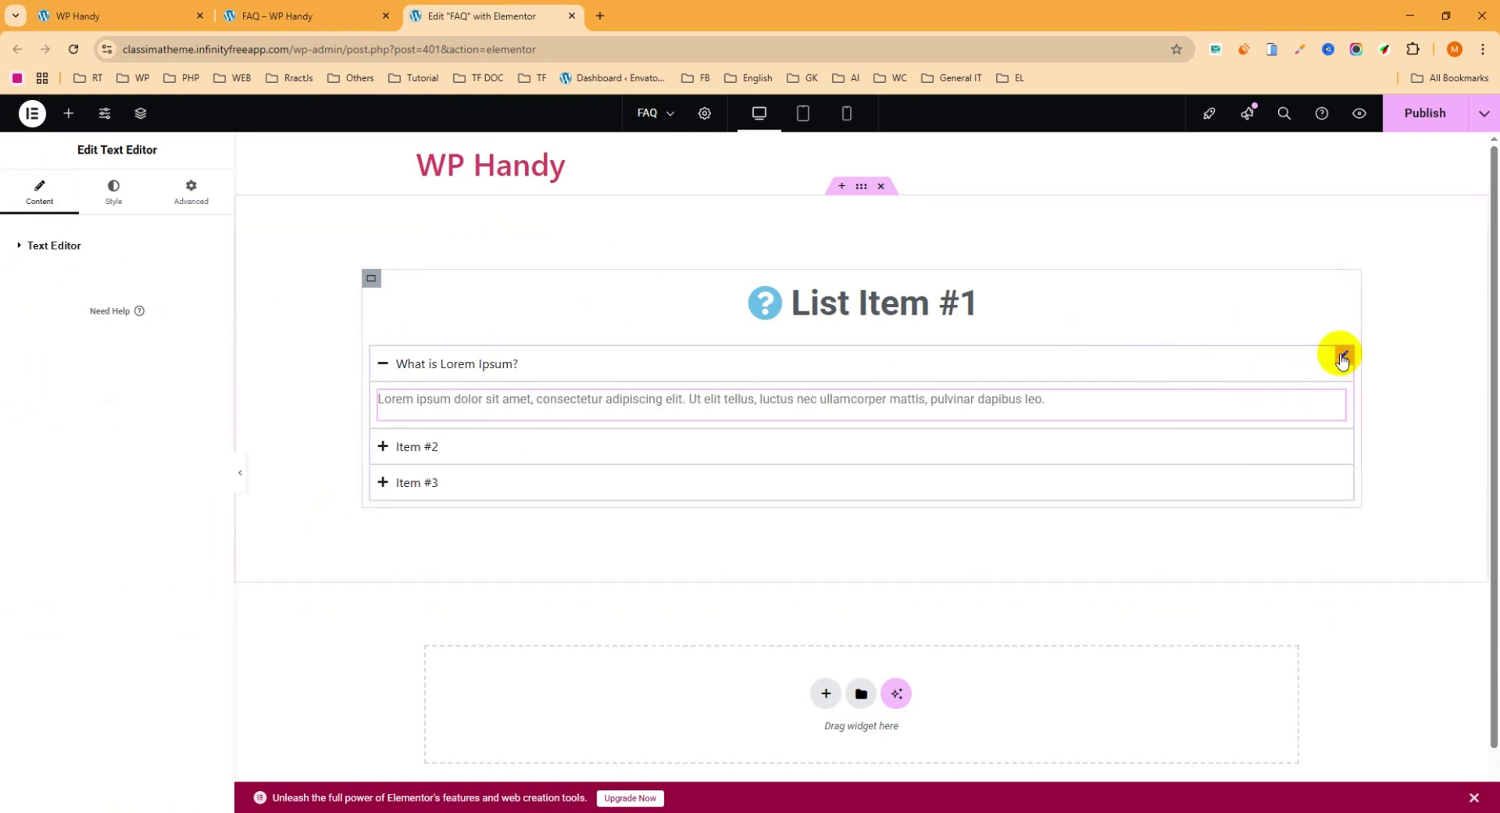
{"action": "left_click", "coordinate": [1342, 358]}
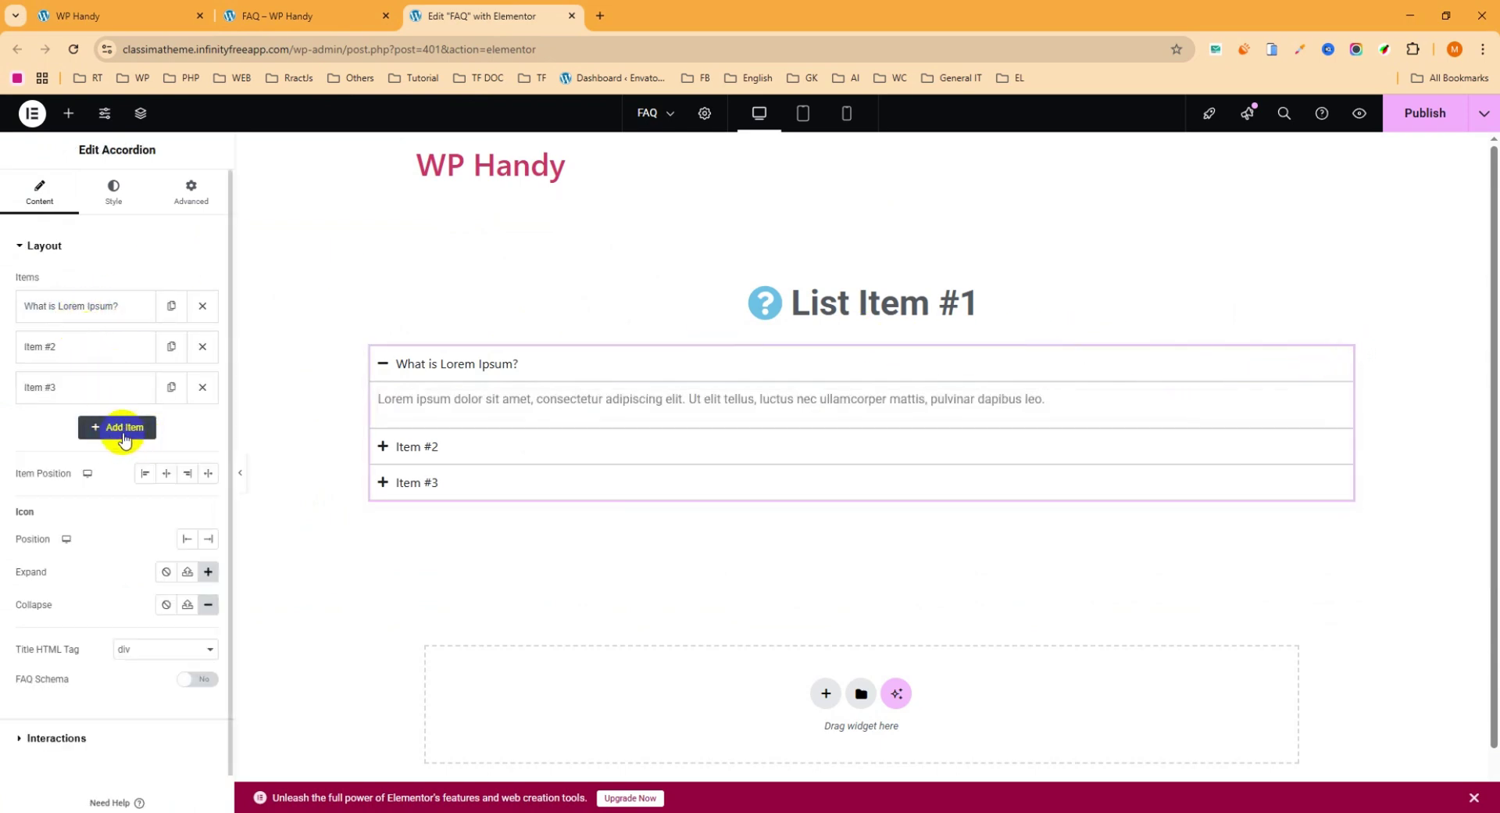
Add Item #4 to the accordion and select Item #2's title to rename it 'Our target'
{"action": "left_click", "coordinate": [97, 433]}
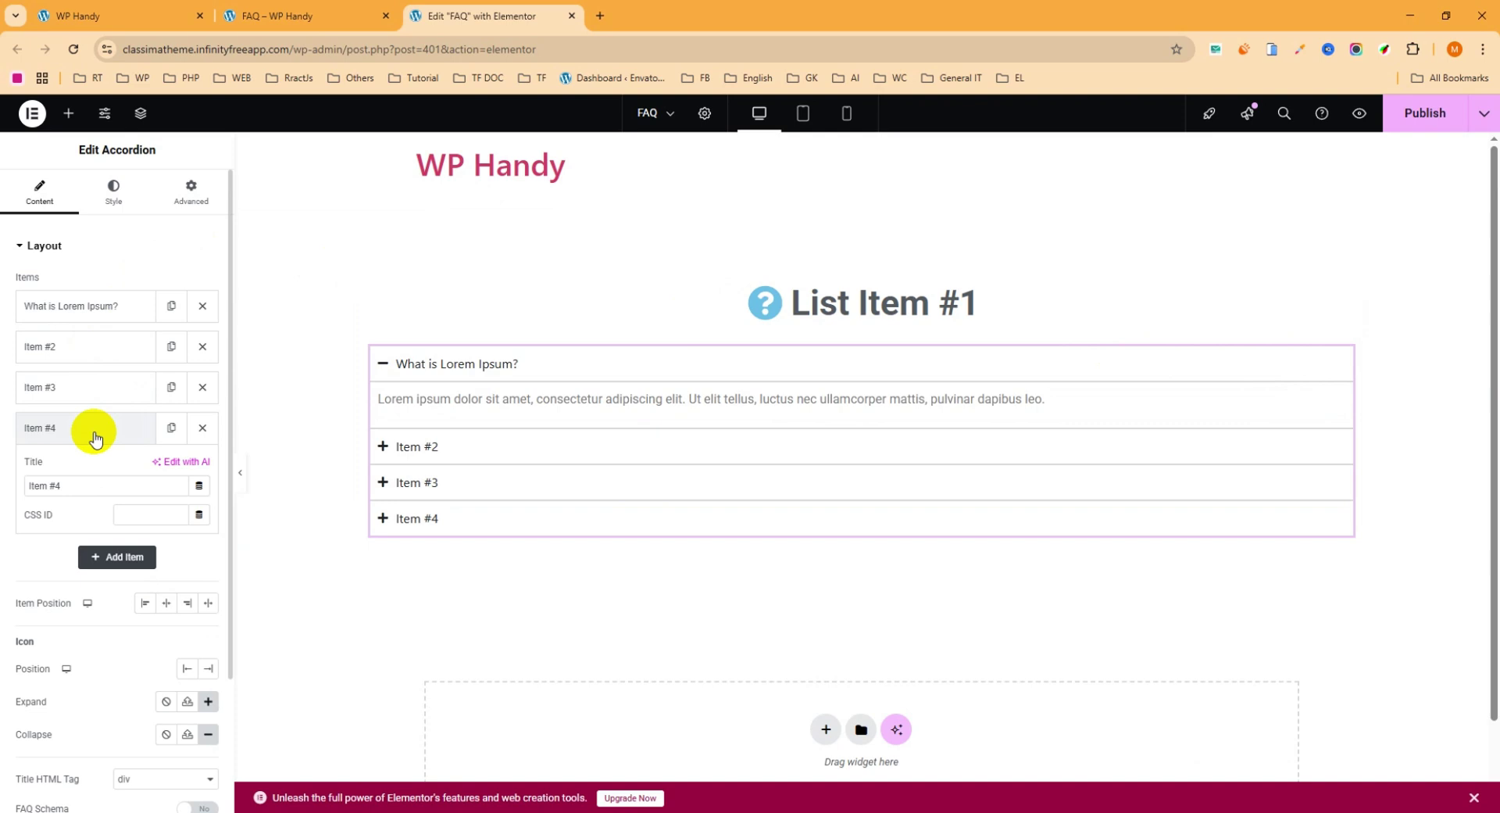
{"action": "left_click", "coordinate": [86, 348]}
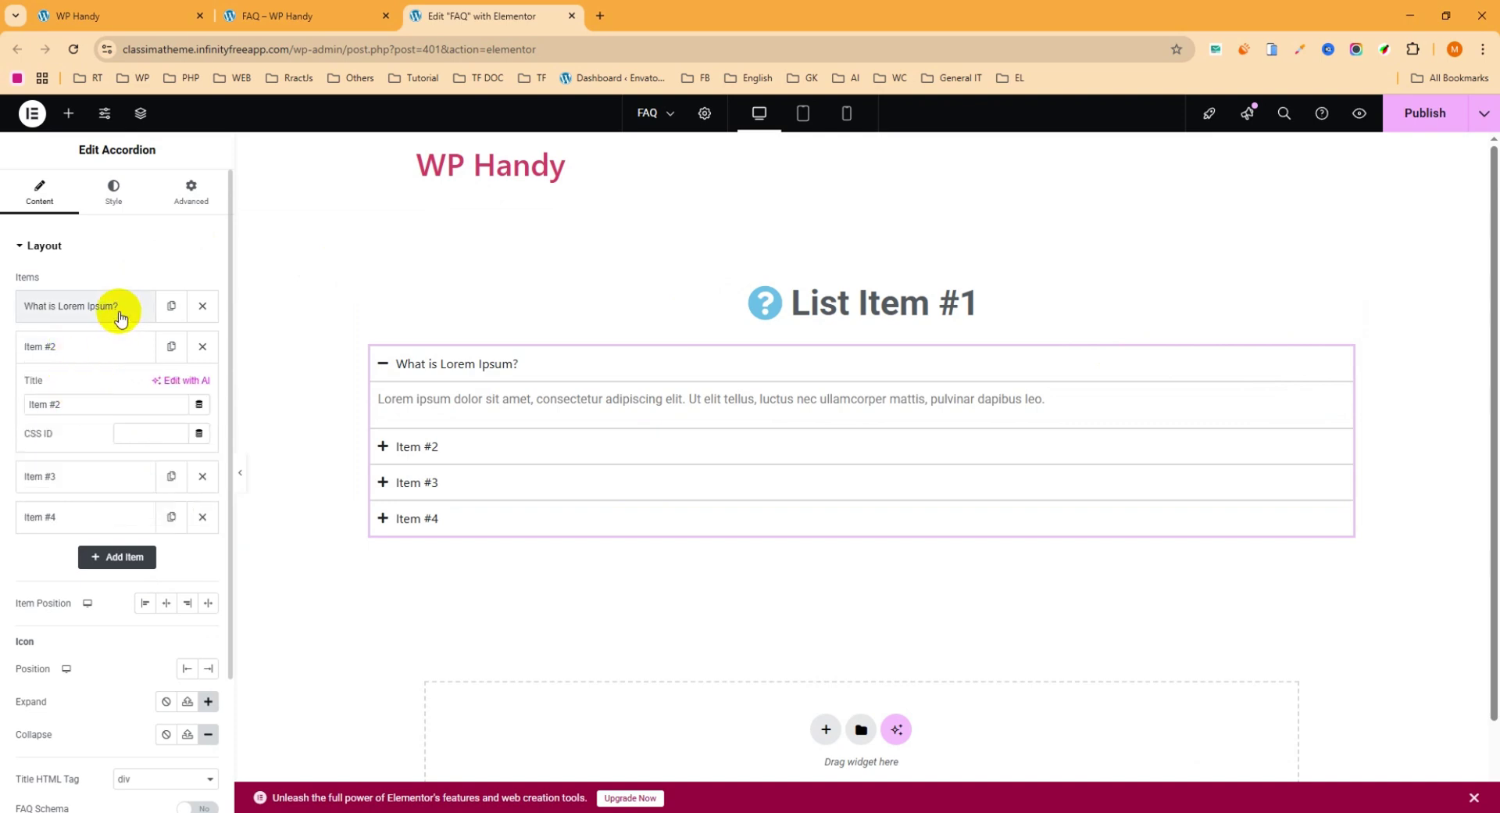
{"action": "left_click_drag", "start_coordinate": [90, 402], "coordinate": [2, 404]}
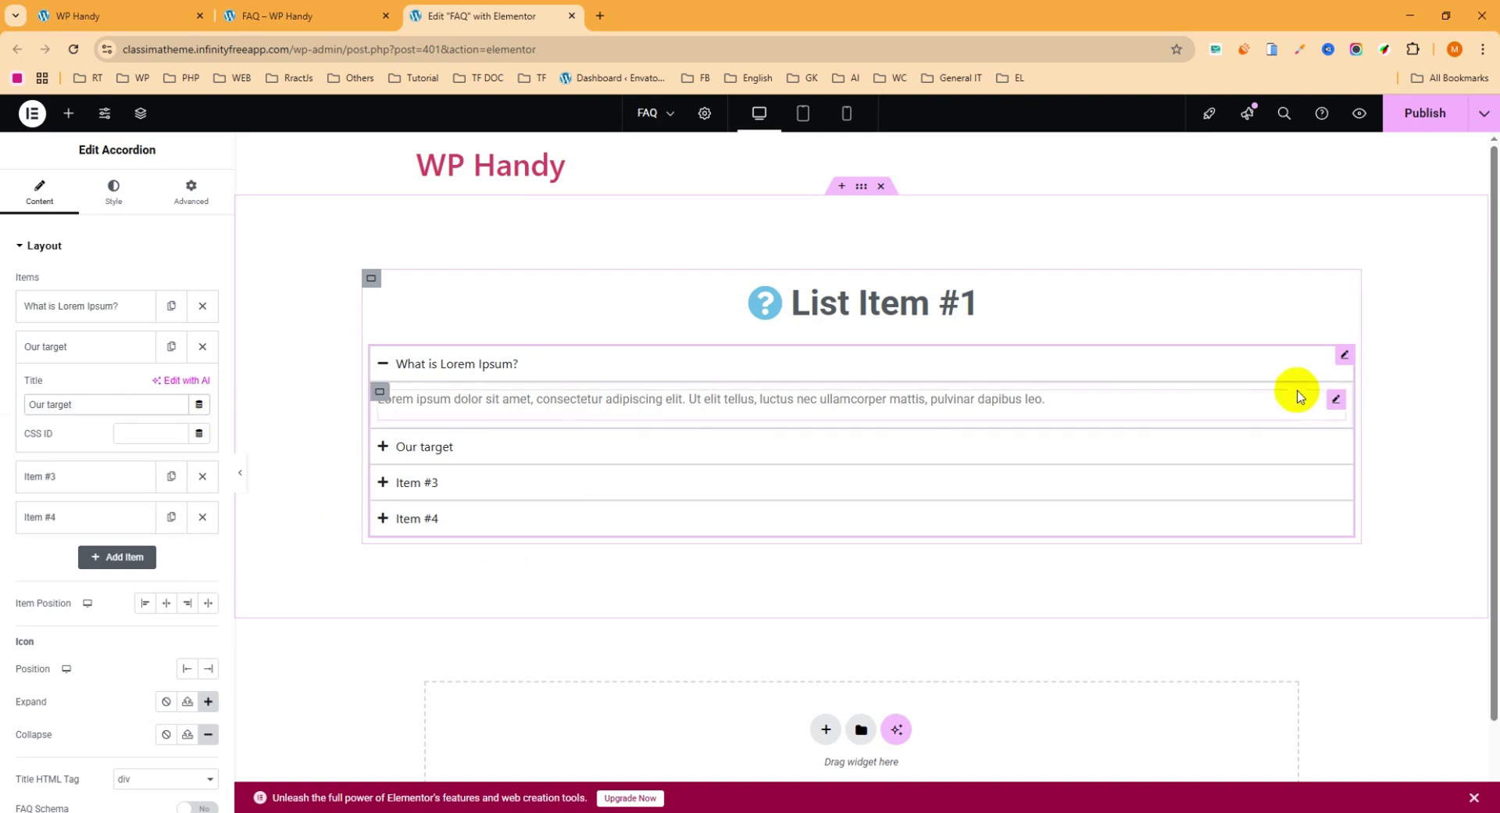
In the accordion's Style tab, set Space between Items and Distance from content to 5 px each
{"action": "left_click", "coordinate": [115, 202]}
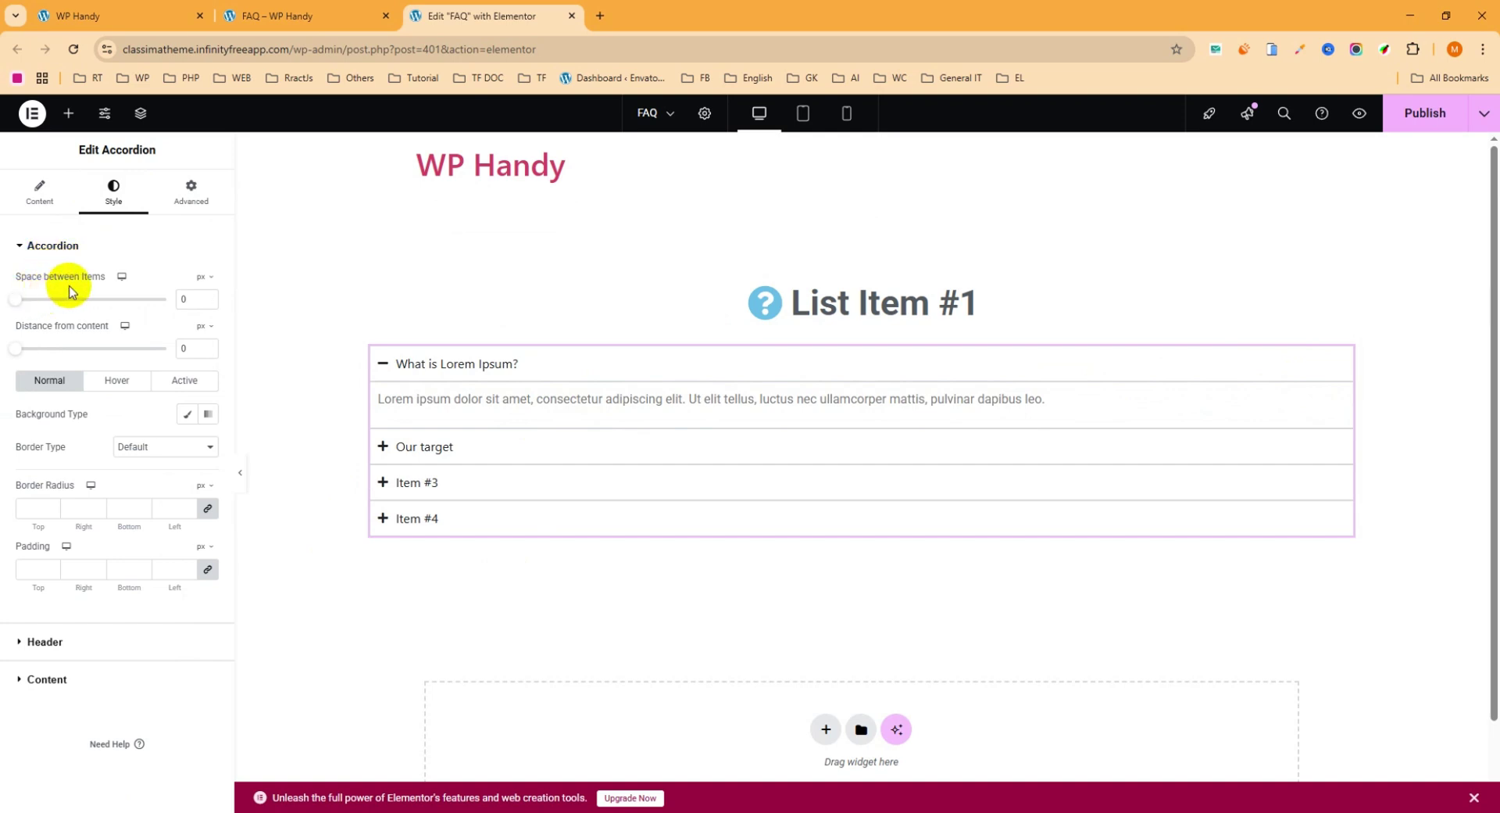
{"action": "mouse_move", "coordinate": [18, 305]}
{"action": "left_mouse_down"}
{"action": "mouse_move", "coordinate": [42, 303]}
{"action": "mouse_move", "coordinate": [26, 303]}
{"action": "left_mouse_up"}
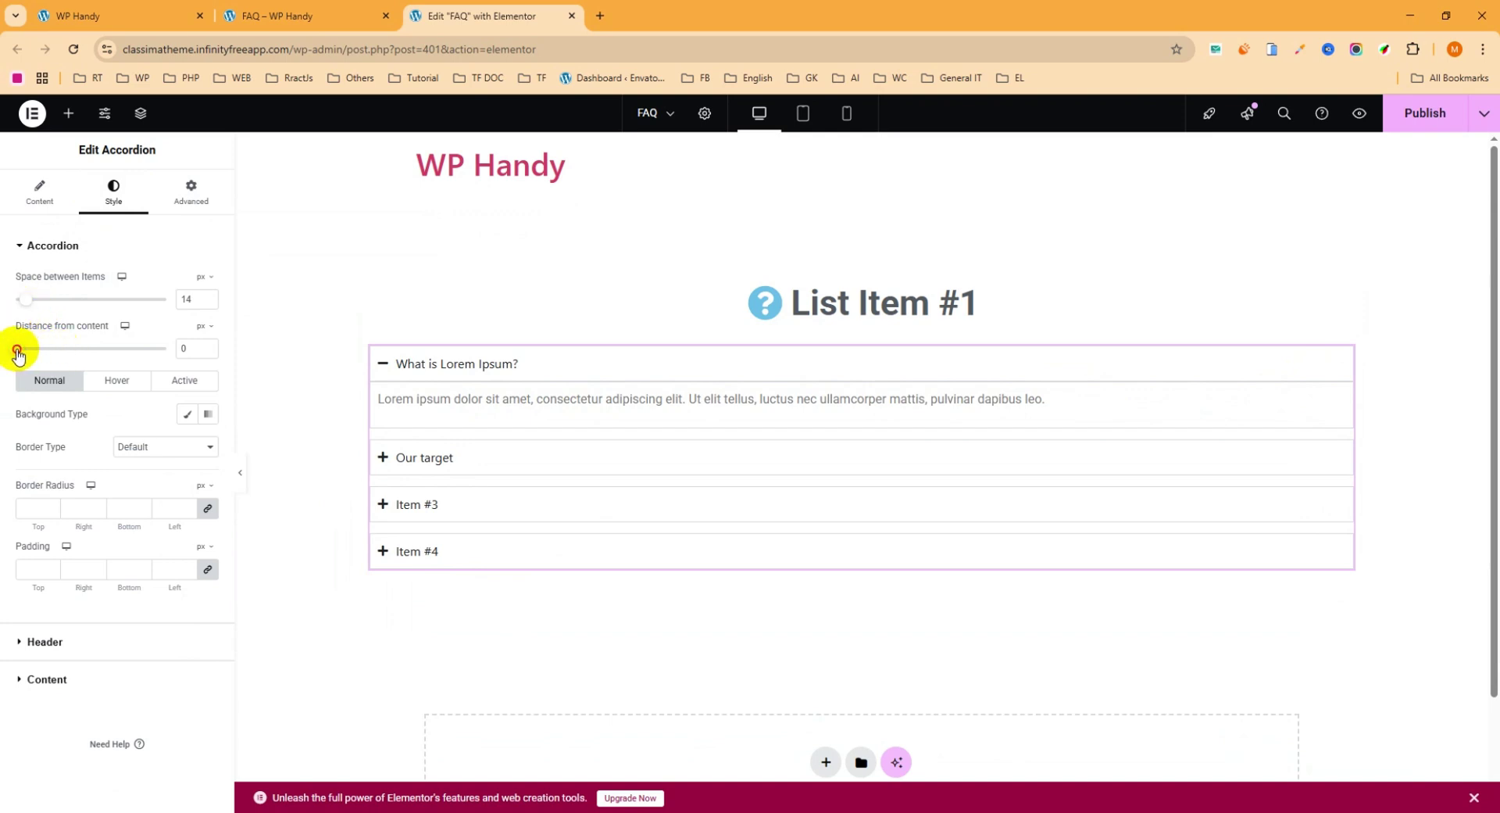
{"action": "mouse_move", "coordinate": [17, 353]}
{"action": "left_mouse_down"}
{"action": "mouse_move", "coordinate": [44, 348]}
{"action": "mouse_move", "coordinate": [27, 350]}
{"action": "left_mouse_up"}
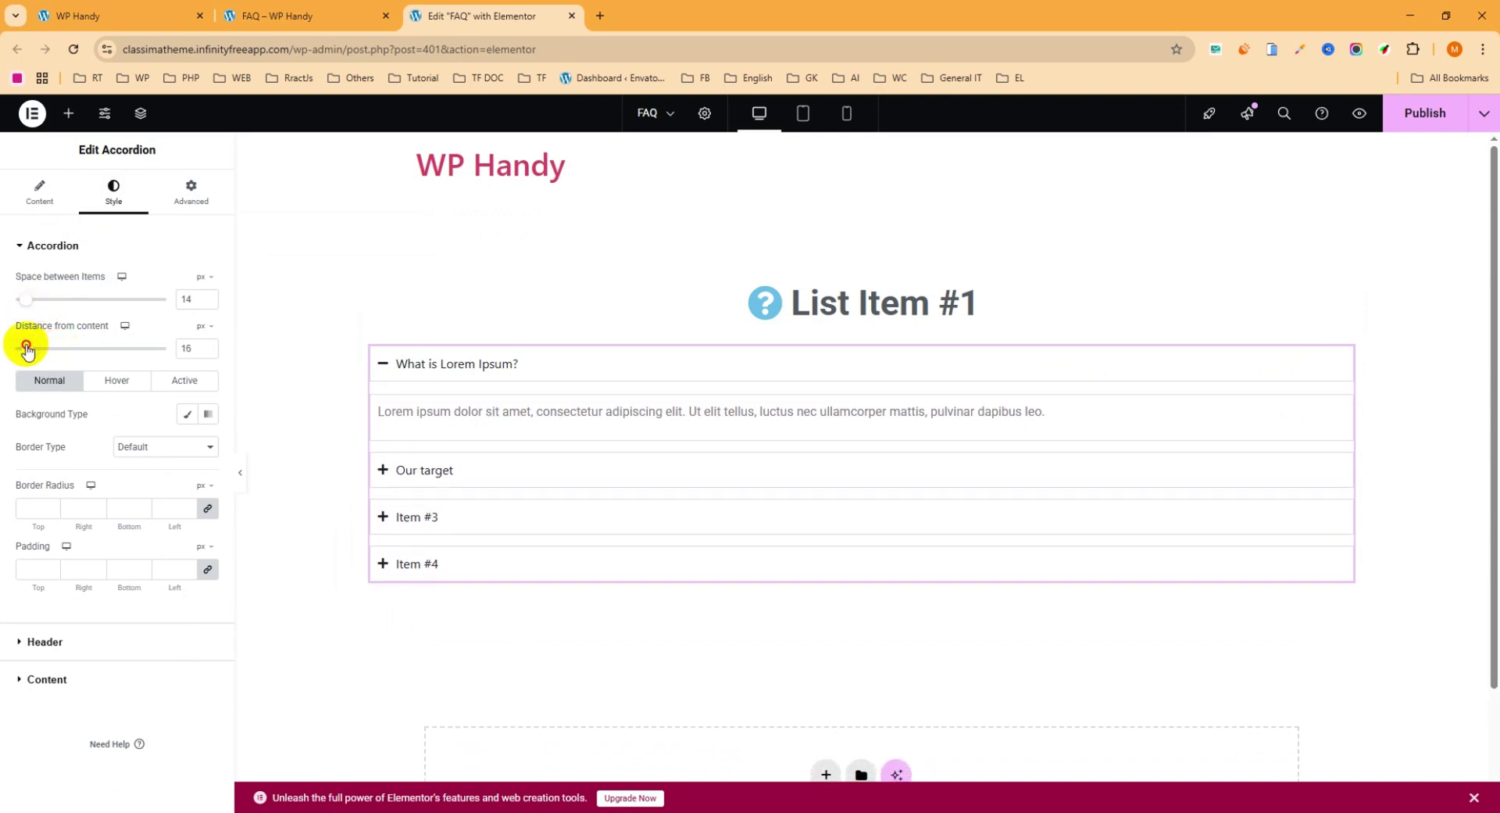
{"action": "left_click", "coordinate": [200, 301]}
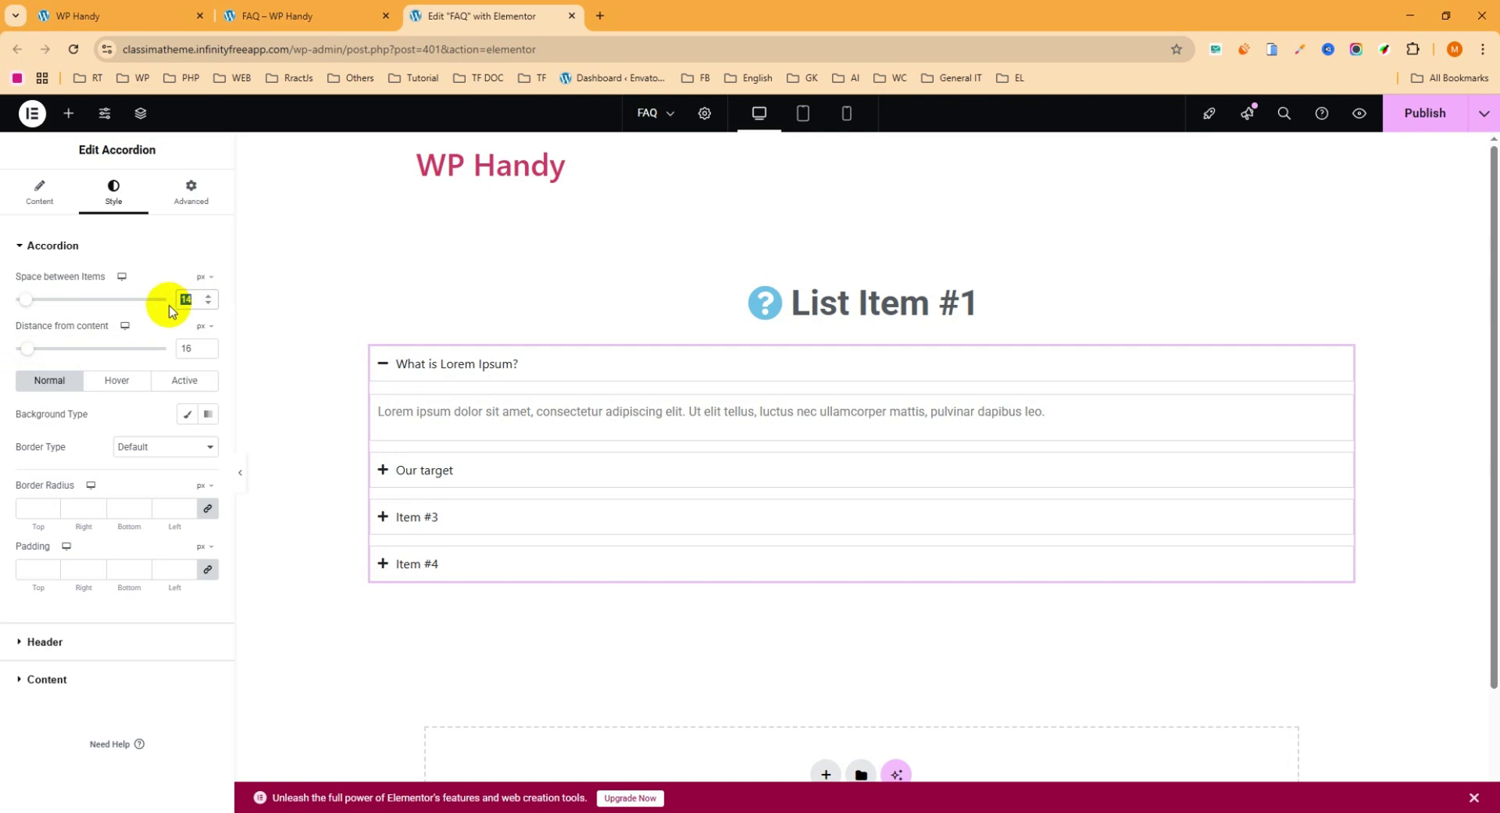
{"action": "type", "text": "5"}
{"action": "left_click_drag", "start_coordinate": [193, 351], "coordinate": [173, 353]}
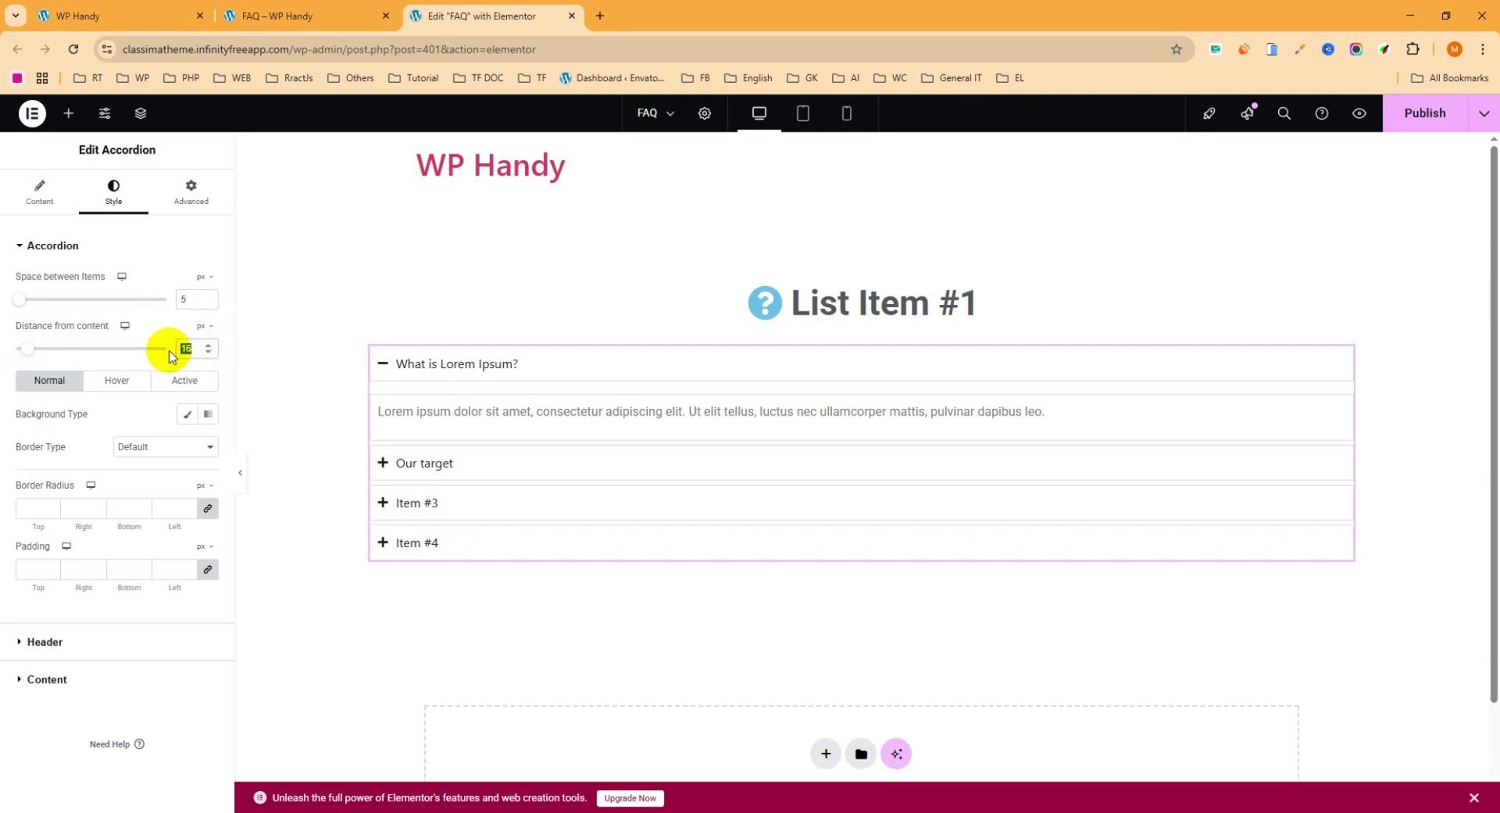
{"action": "type", "text": "5"}
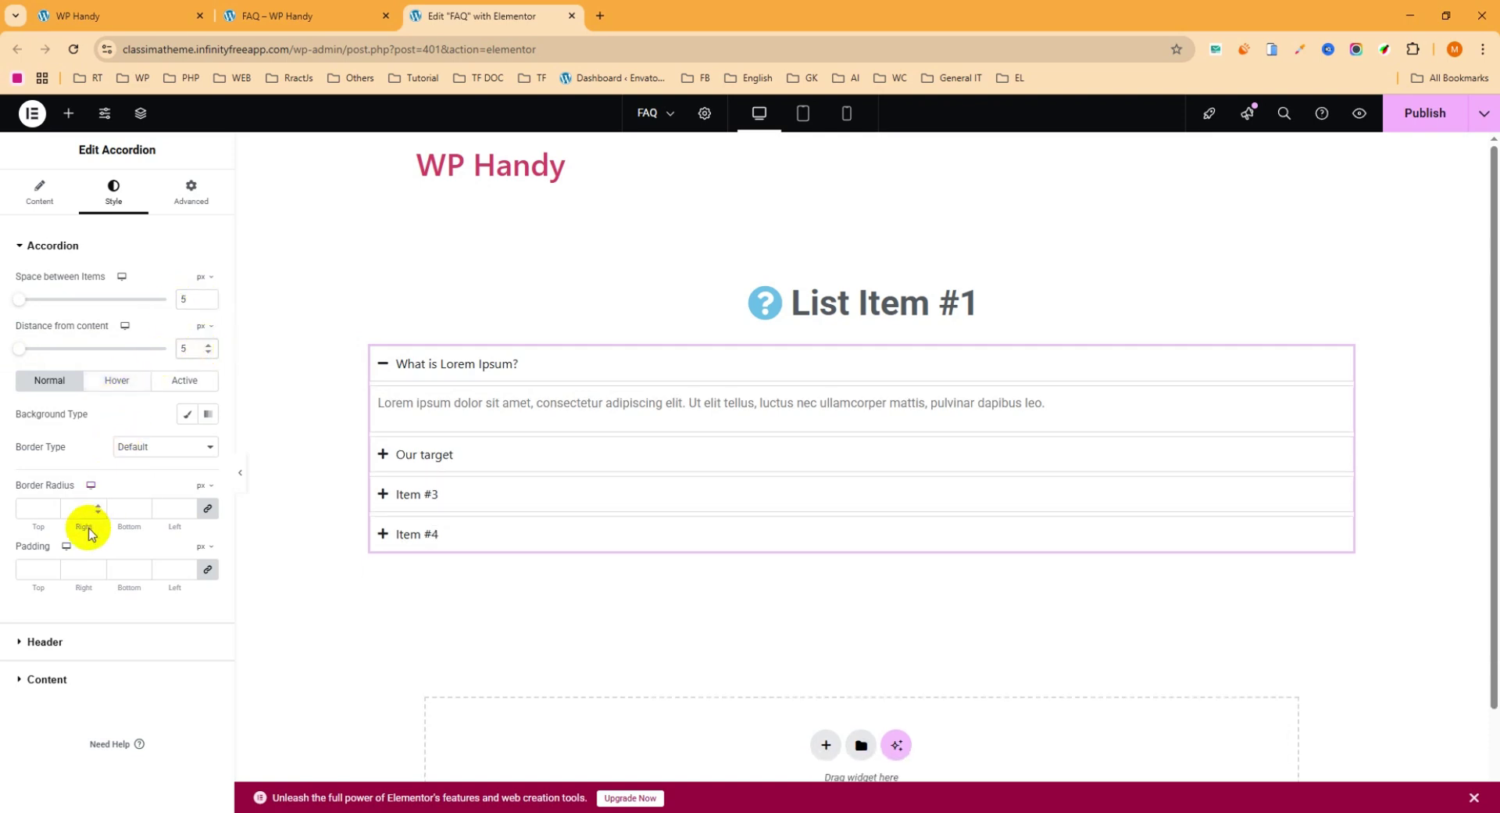
{"action": "left_click", "coordinate": [45, 642]}
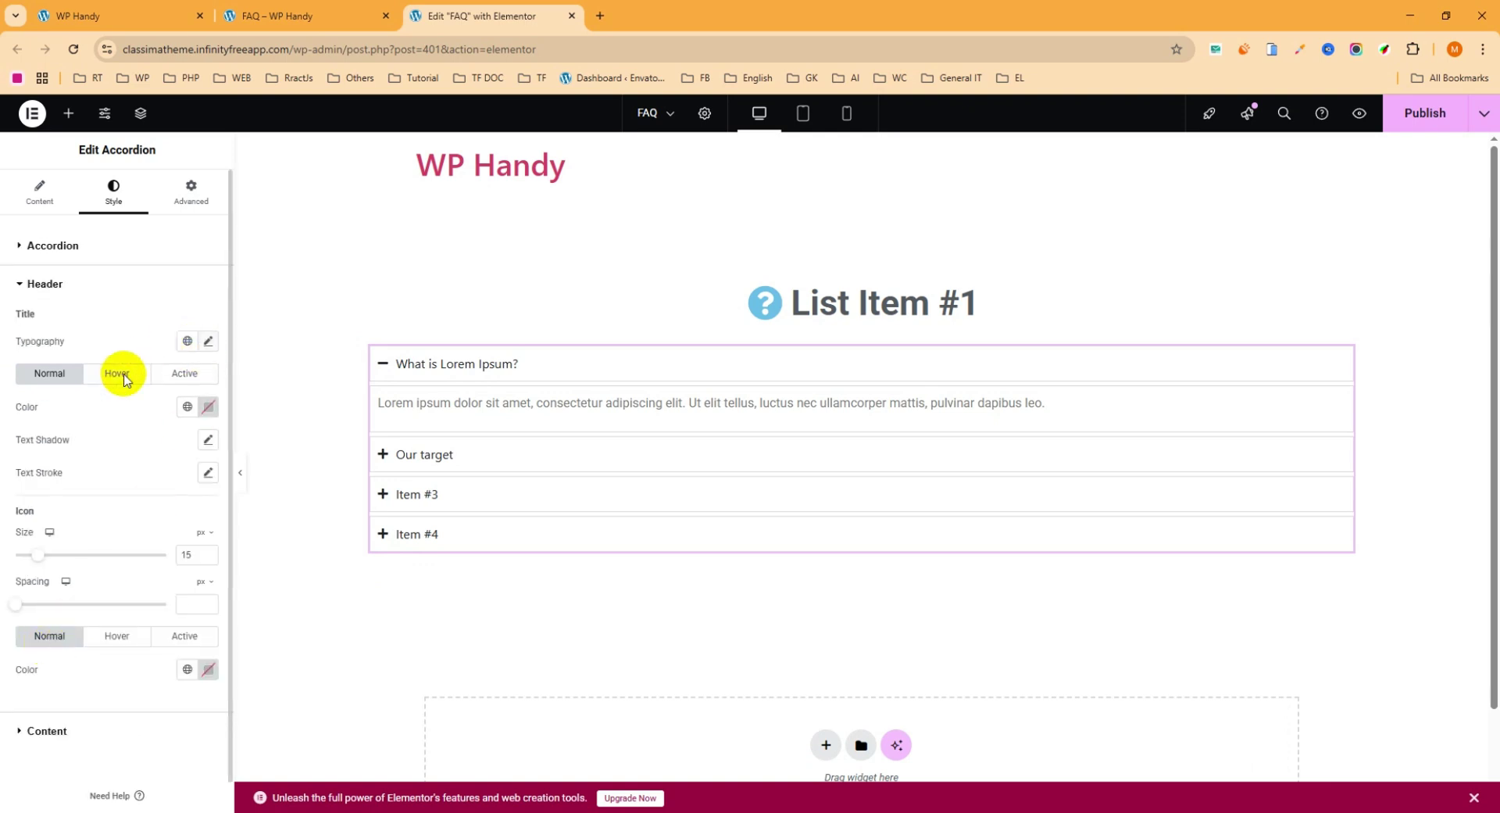
Make the accordion title colour red and keep the icon size at 15
{"action": "left_click", "coordinate": [208, 408]}
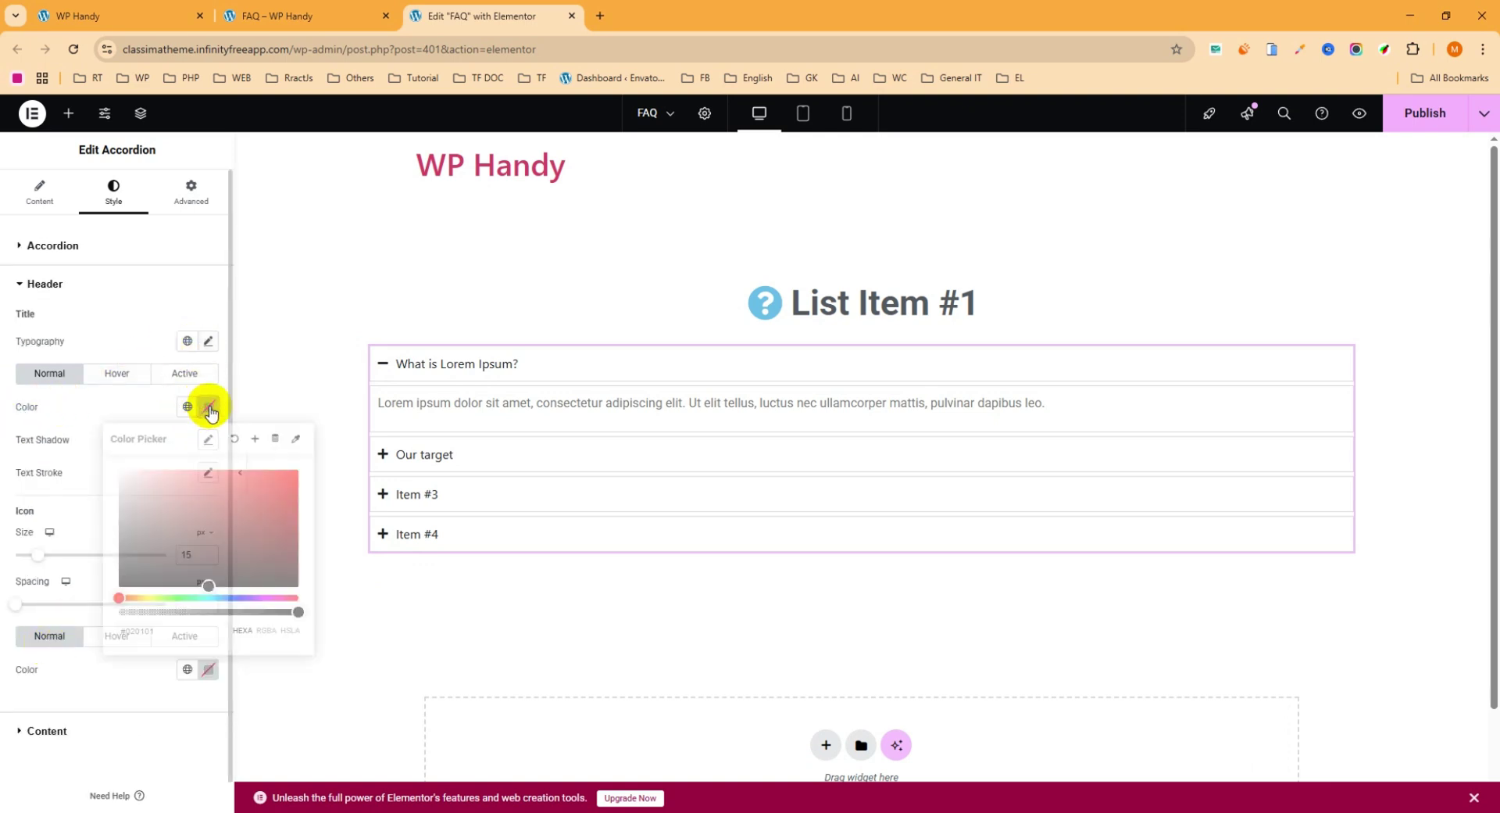
{"action": "left_click_drag", "start_coordinate": [197, 560], "coordinate": [275, 490]}
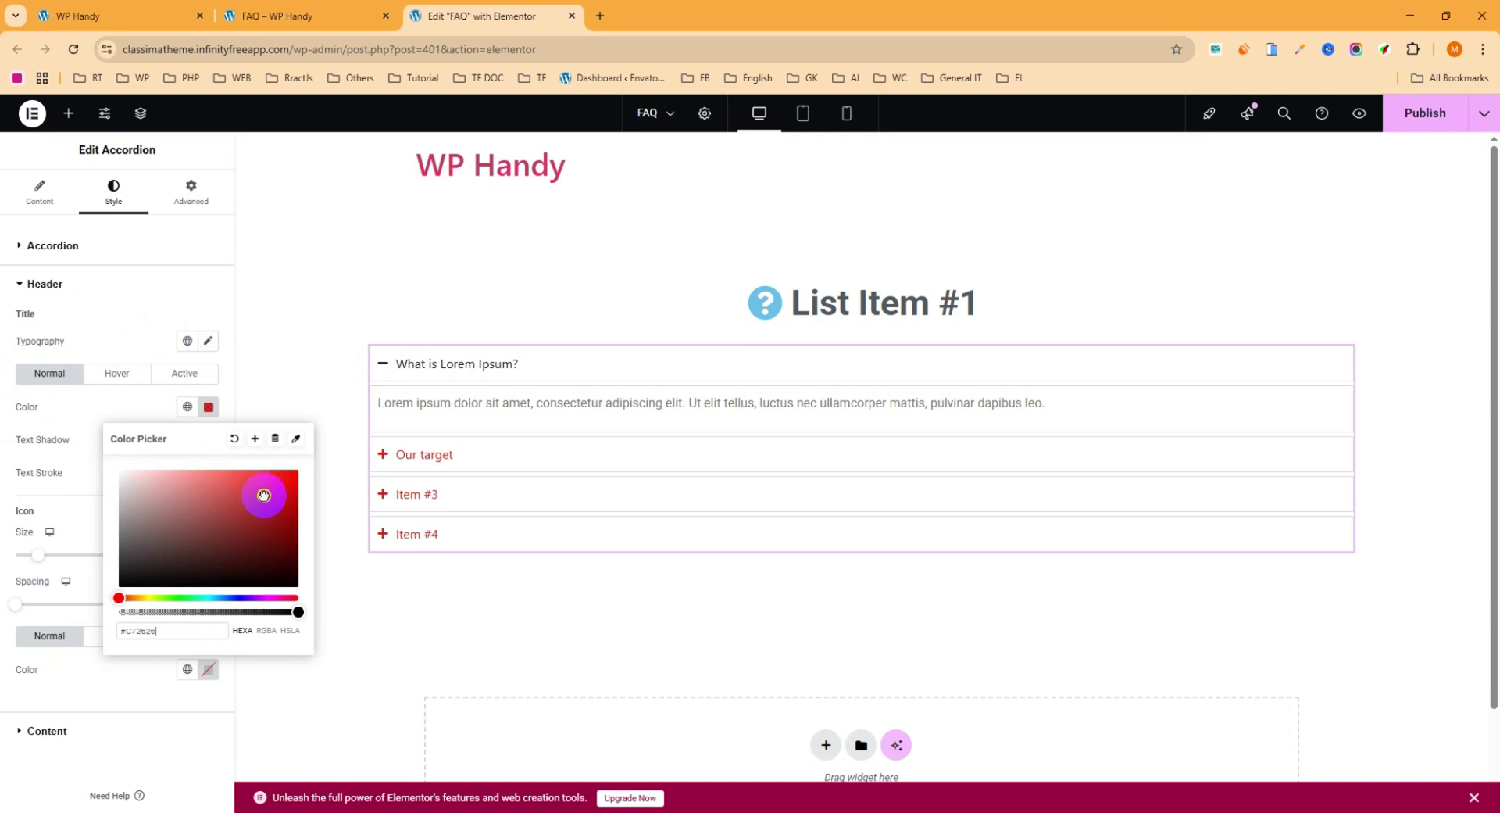
{"action": "left_click", "coordinate": [12, 422]}
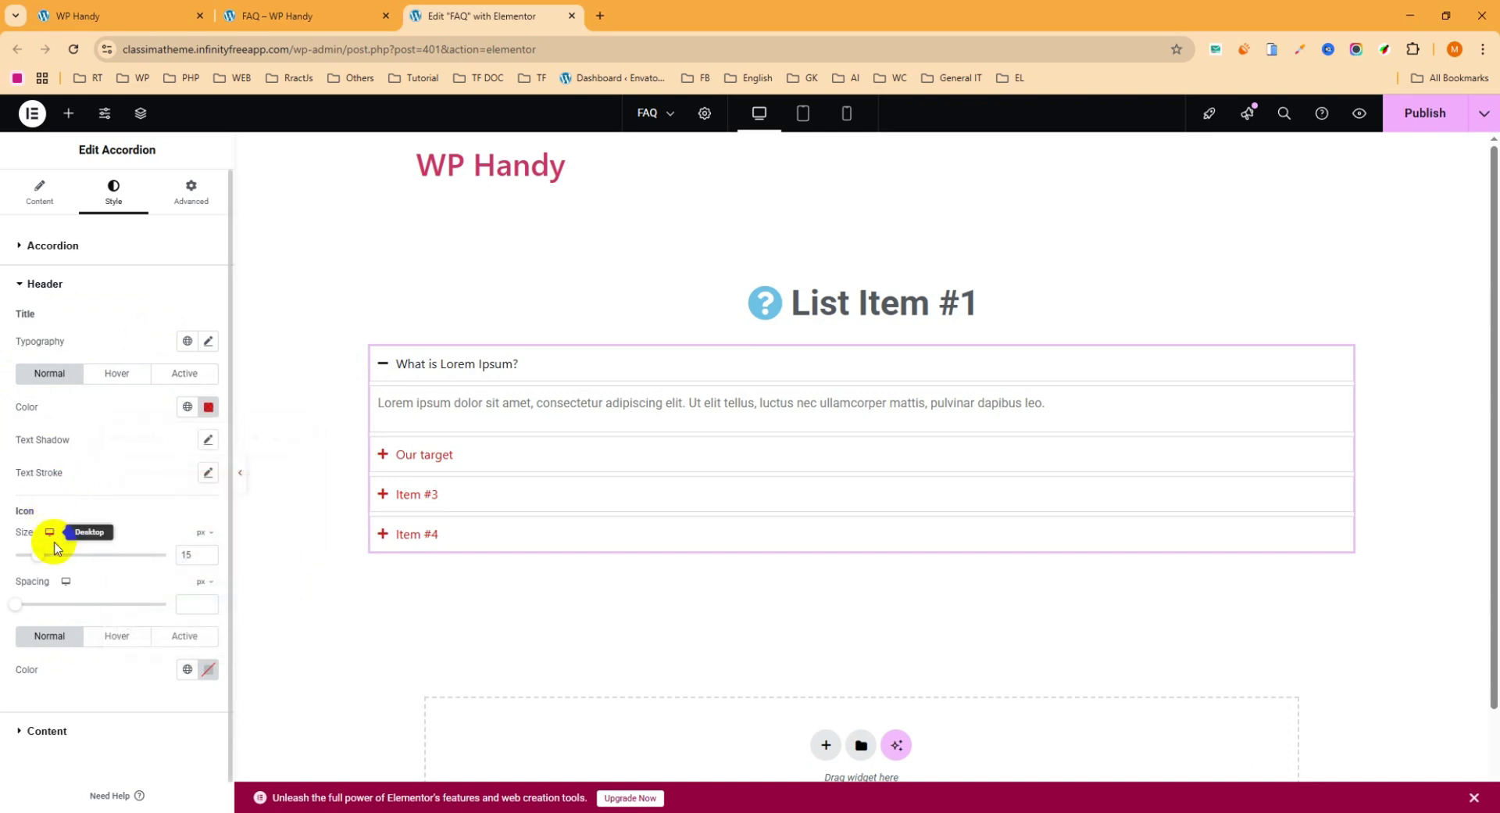
{"action": "mouse_move", "coordinate": [40, 555]}
{"action": "left_mouse_down"}
{"action": "mouse_move", "coordinate": [115, 563]}
{"action": "mouse_move", "coordinate": [42, 564]}
{"action": "left_mouse_up"}
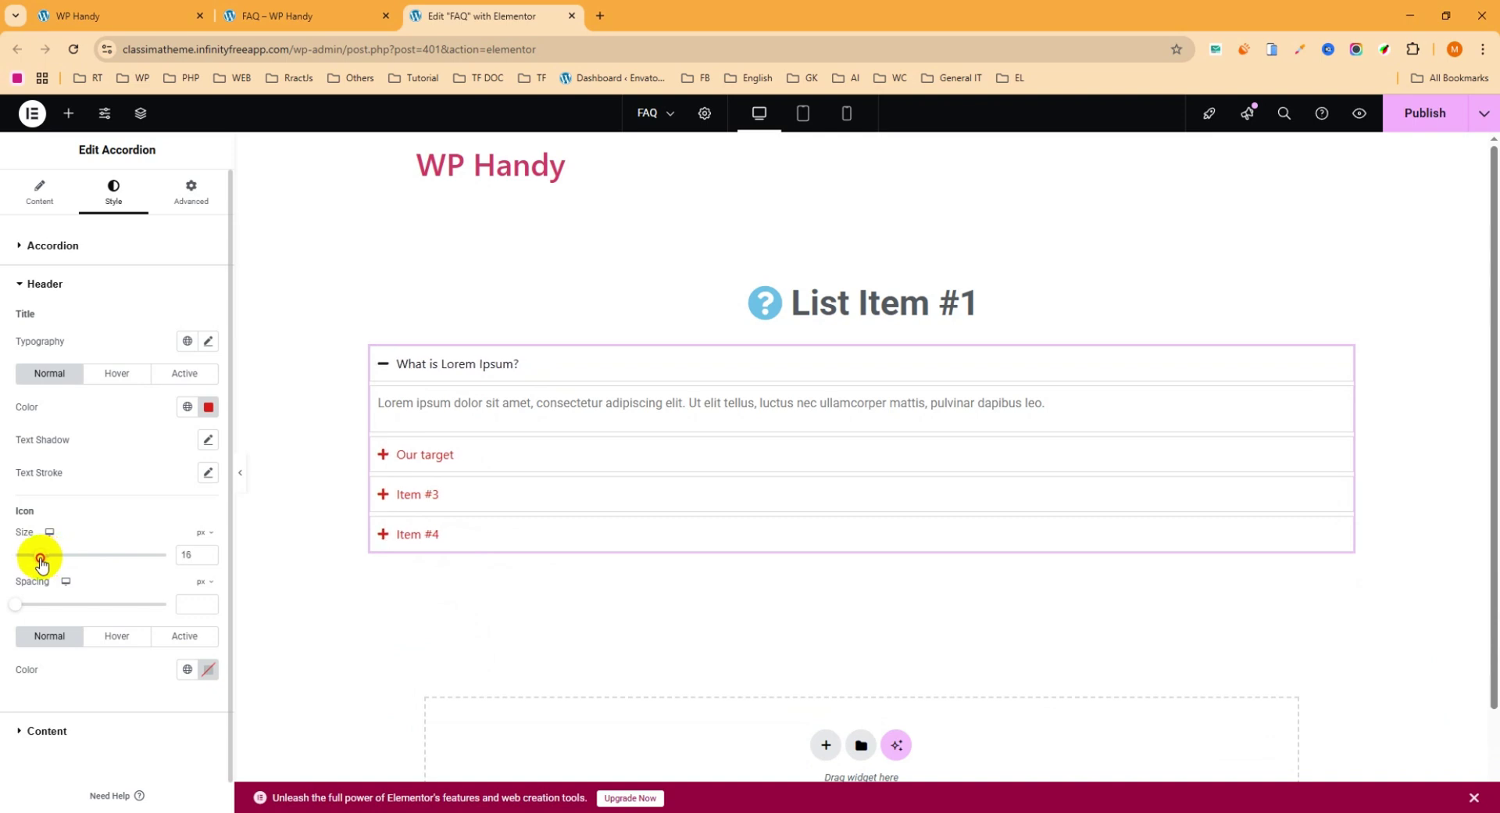
{"action": "left_click", "coordinate": [210, 550]}
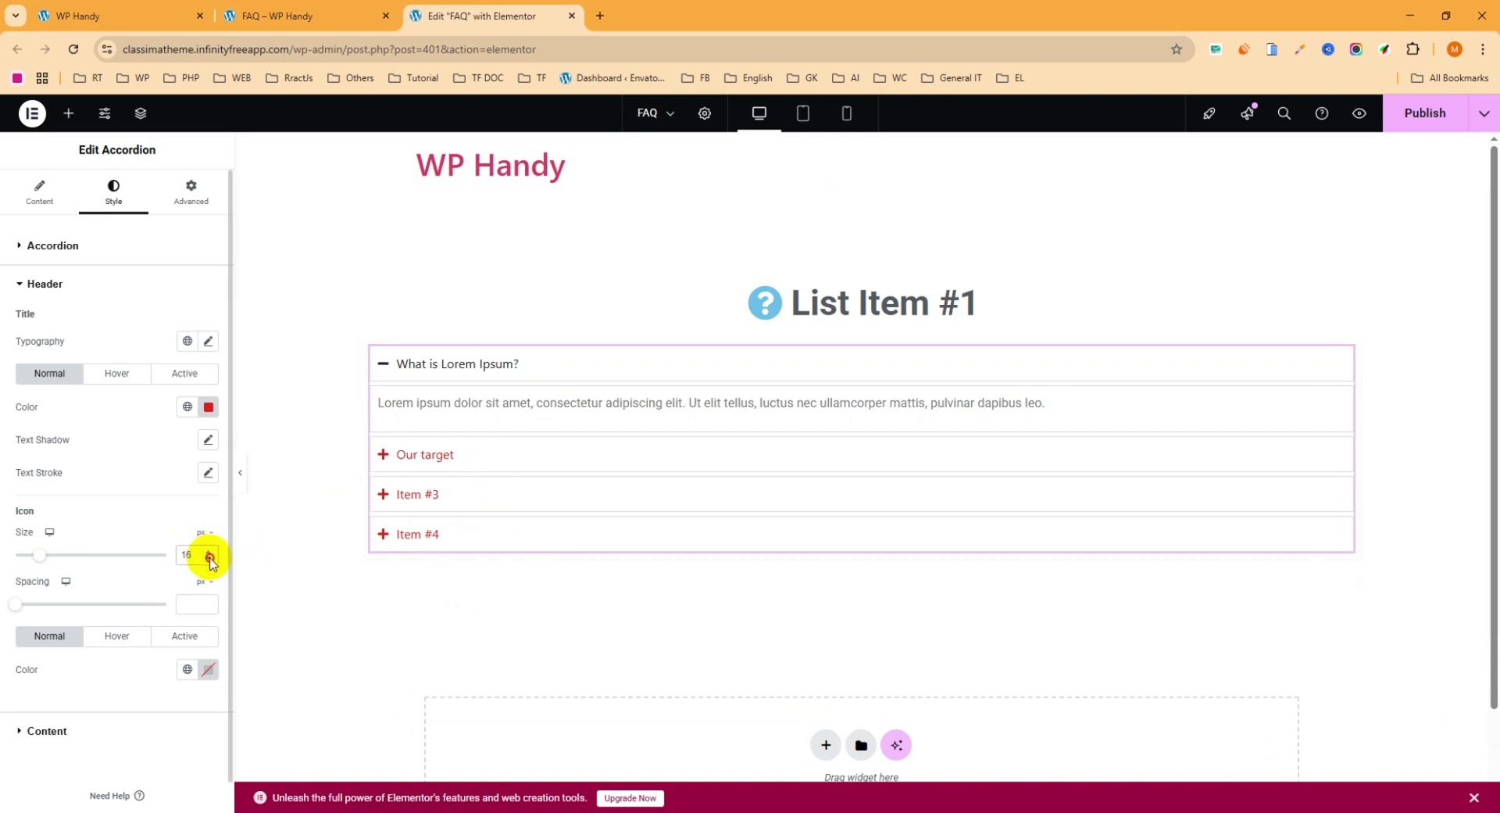
Give the answer content panel a classic dark-red background and set its border type to None
{"action": "scroll", "coordinate": [176, 561], "scroll_direction": "down", "scroll_amount": 1}
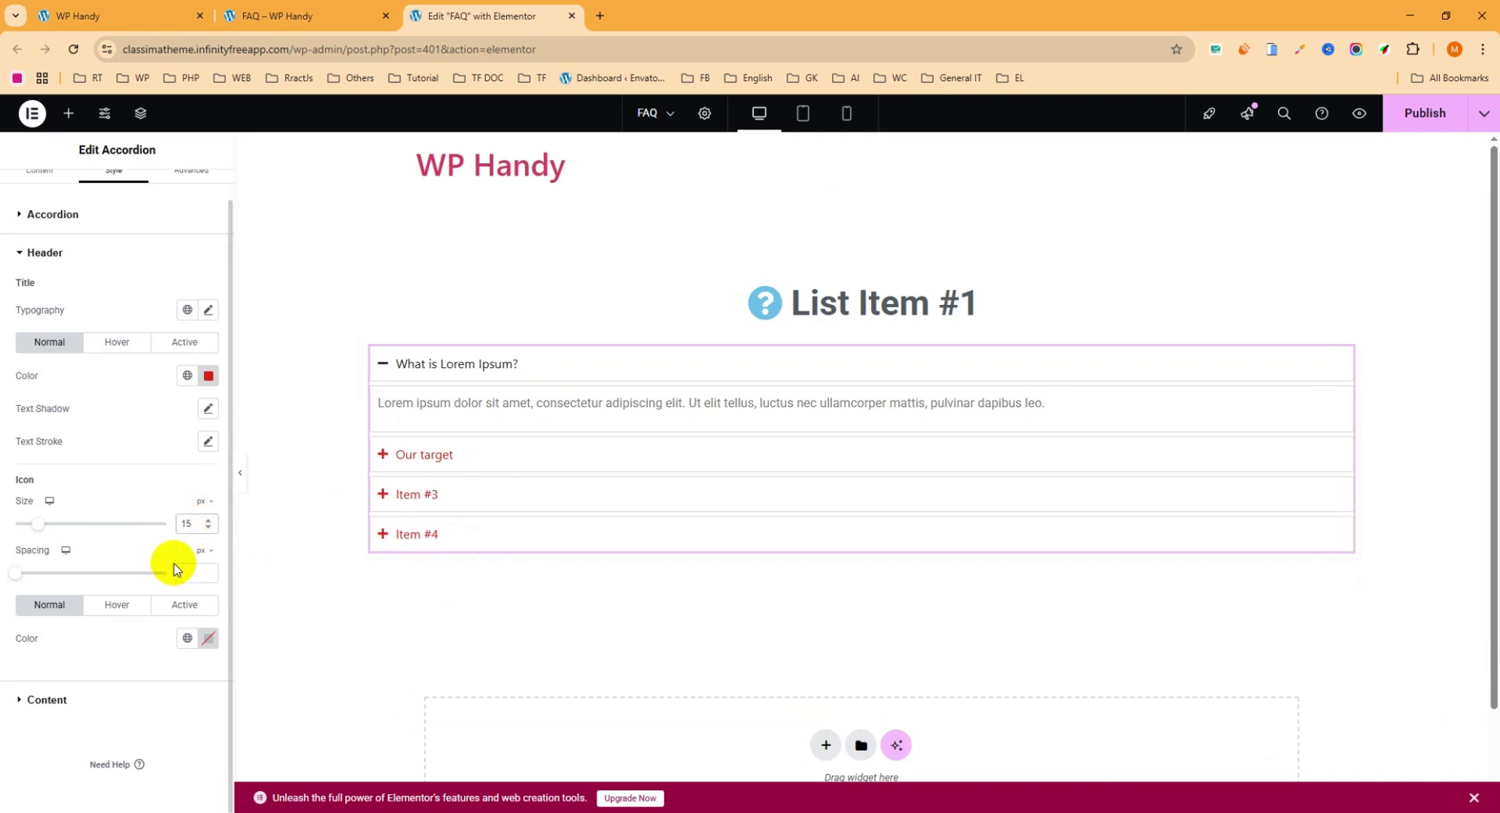
{"action": "left_click", "coordinate": [41, 699]}
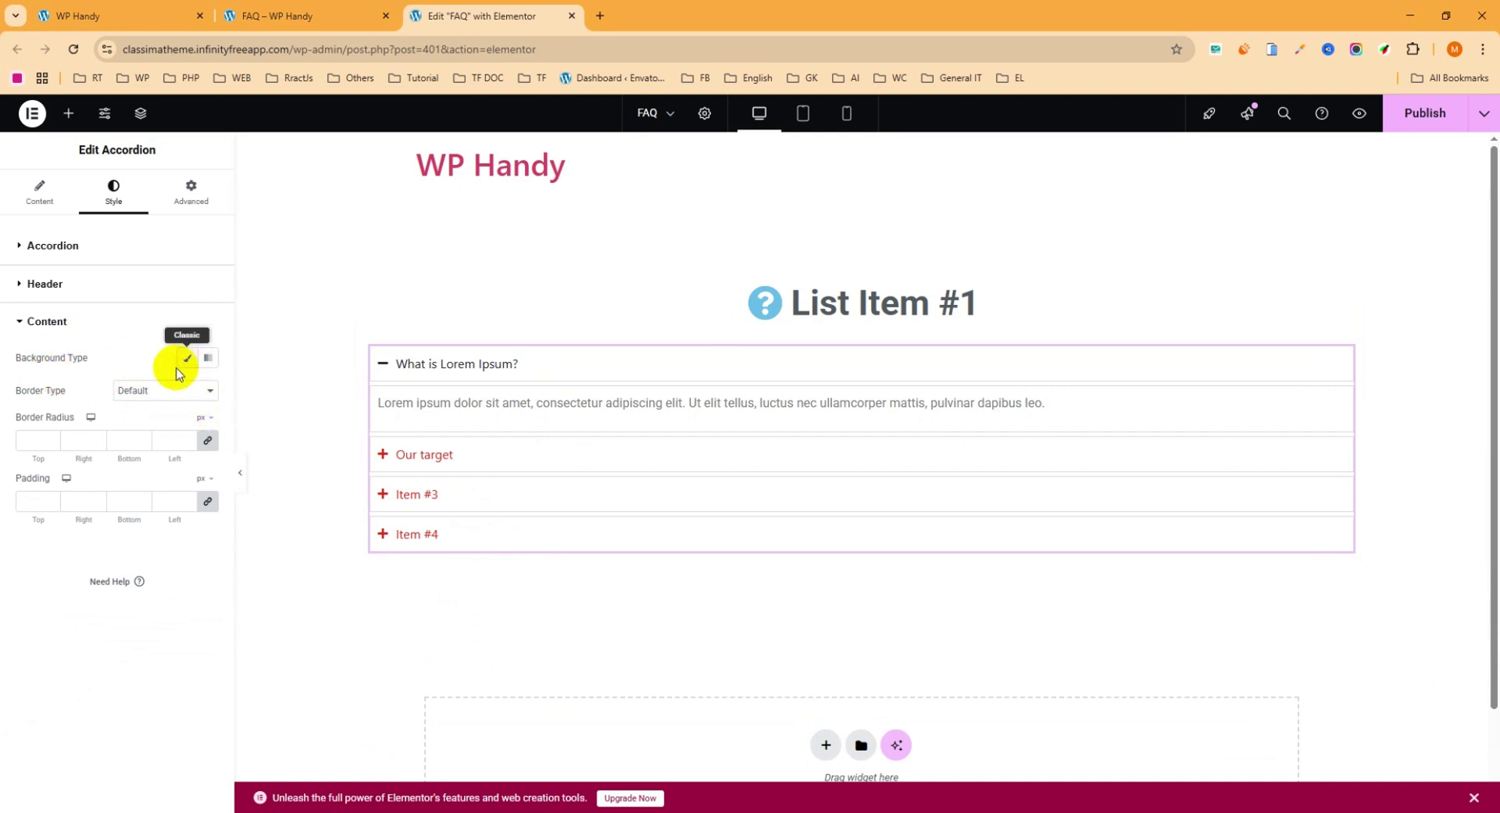
{"action": "left_click", "coordinate": [186, 358]}
{"action": "left_click", "coordinate": [208, 391]}
{"action": "left_click_drag", "start_coordinate": [189, 523], "coordinate": [228, 495]}
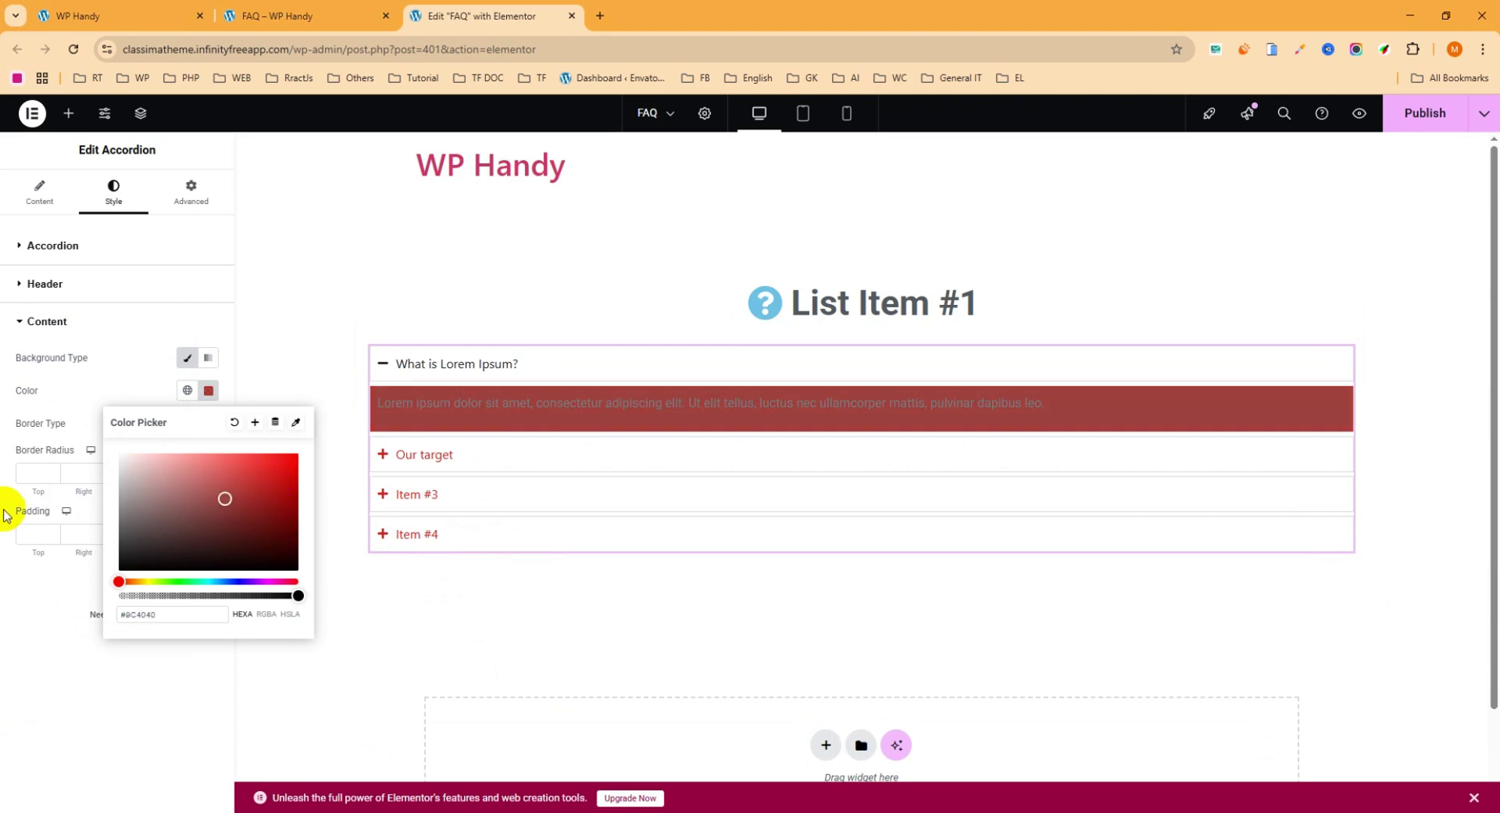
{"action": "left_click", "coordinate": [4, 608]}
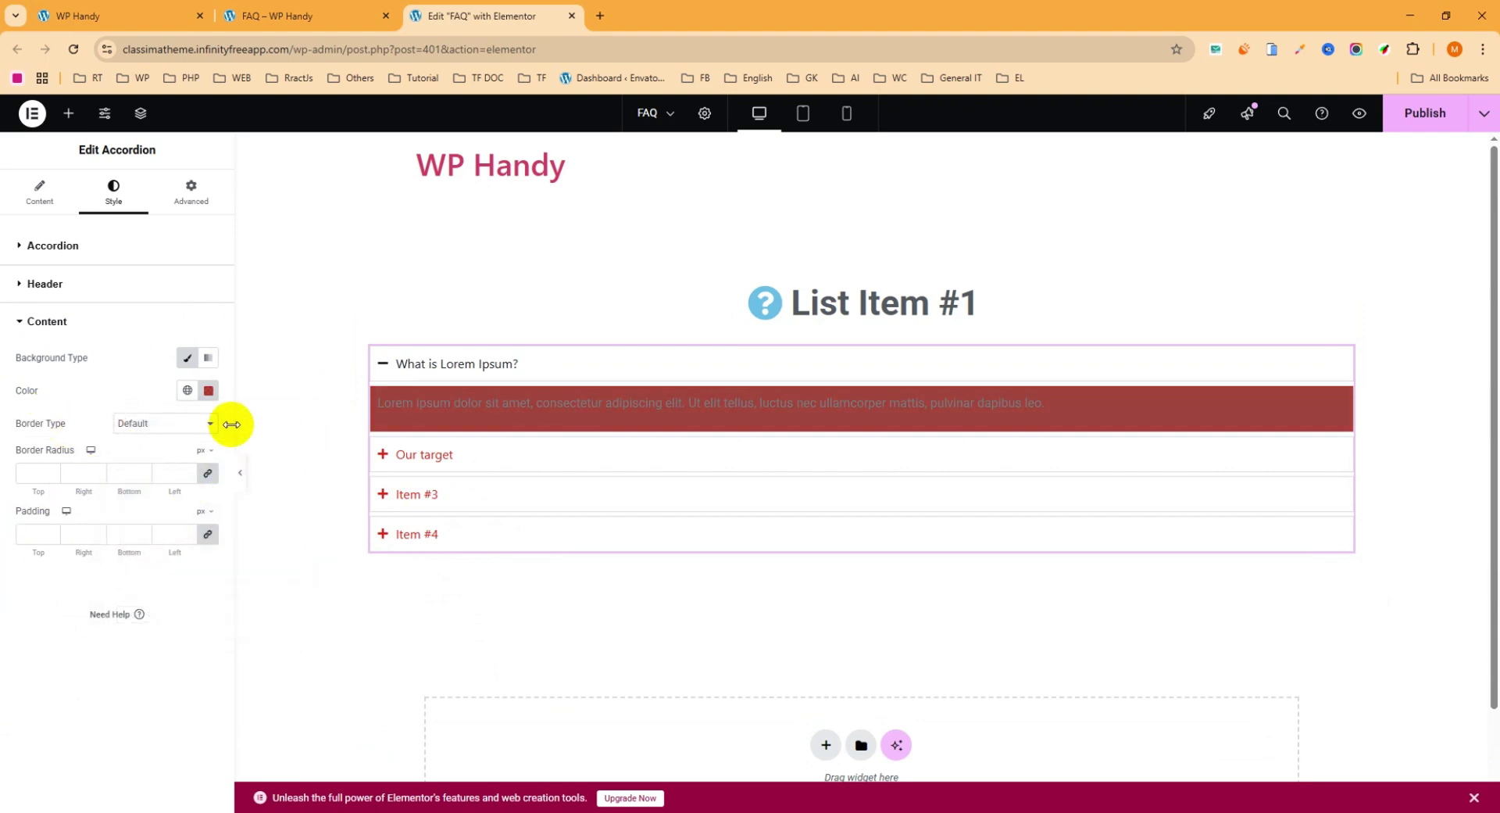
{"action": "left_click", "coordinate": [152, 426]}
{"action": "left_click", "coordinate": [131, 463]}
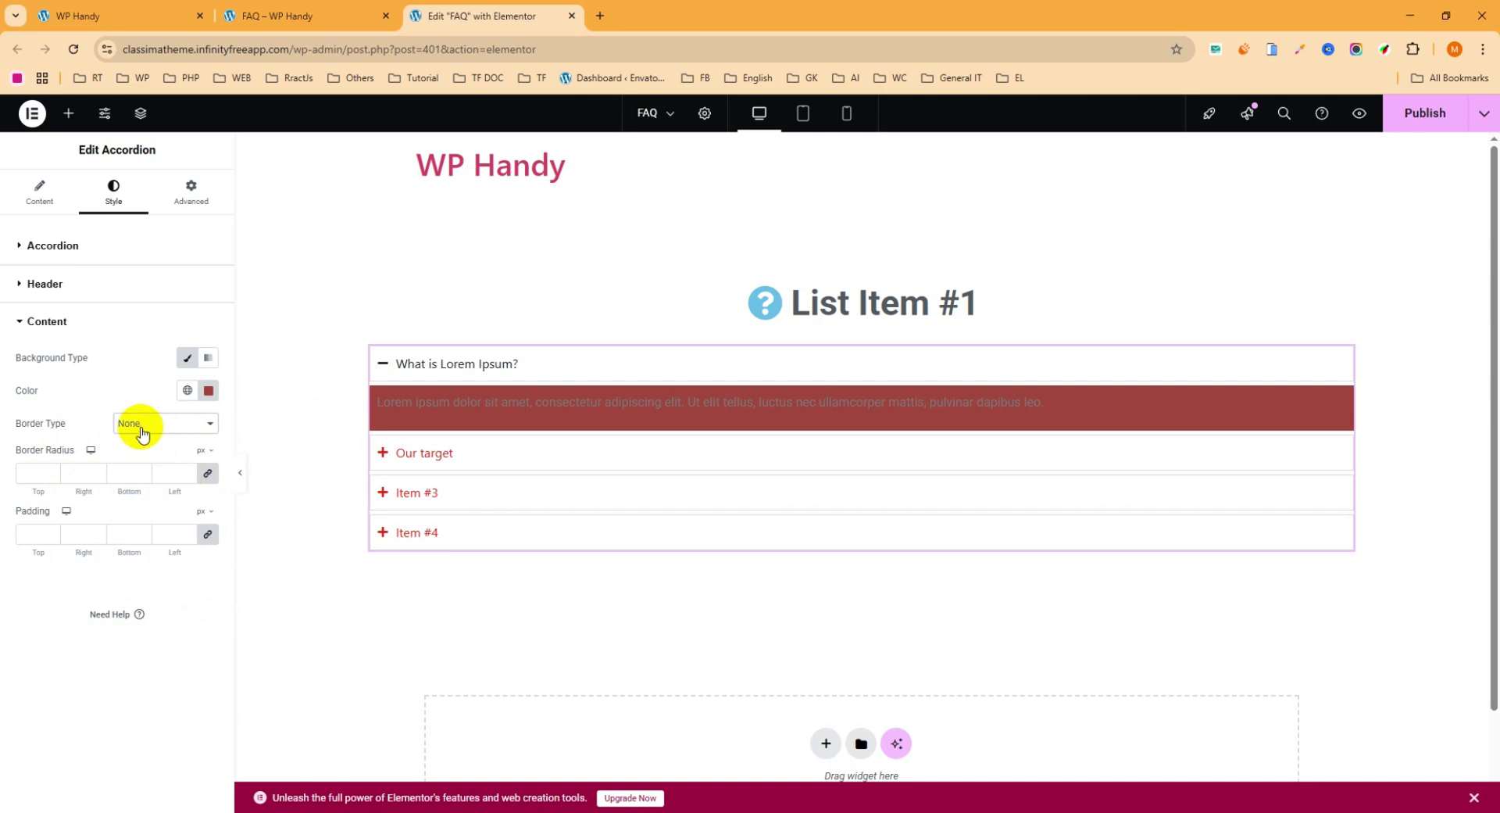
{"action": "left_click", "coordinate": [53, 245]}
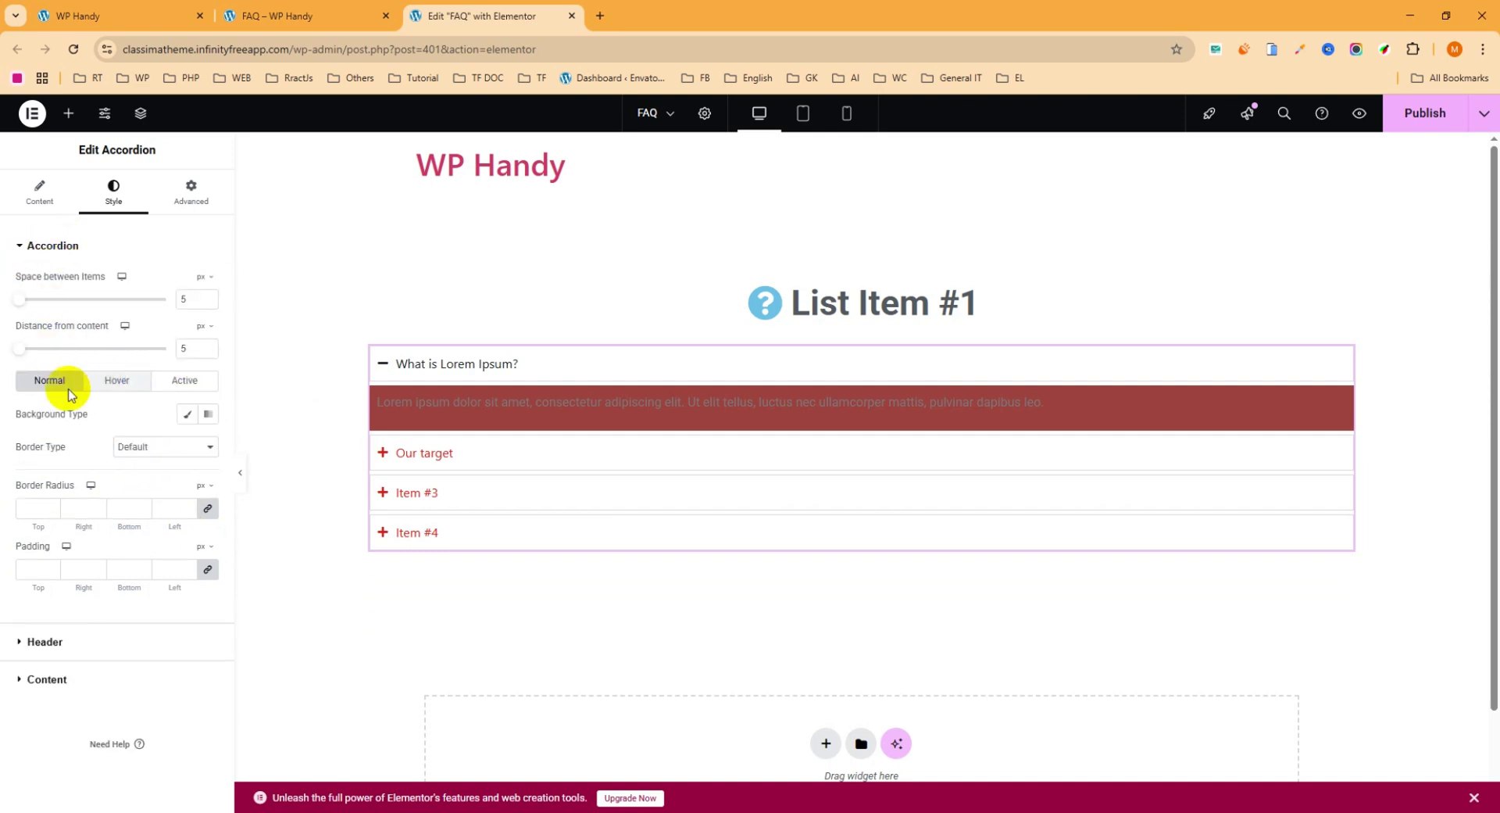
{"action": "left_click", "coordinate": [189, 415]}
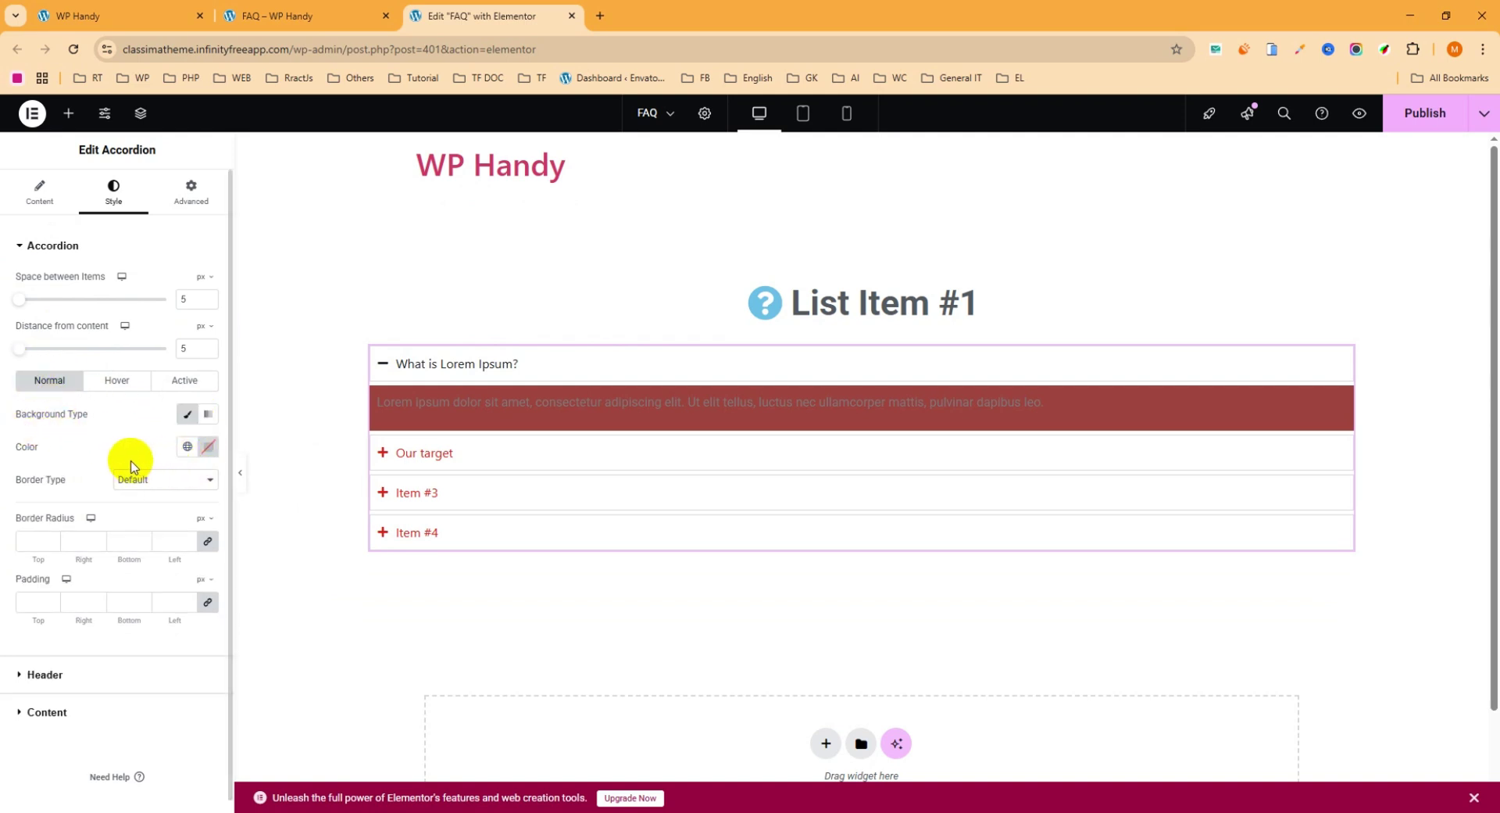
{"action": "left_click", "coordinate": [201, 449]}
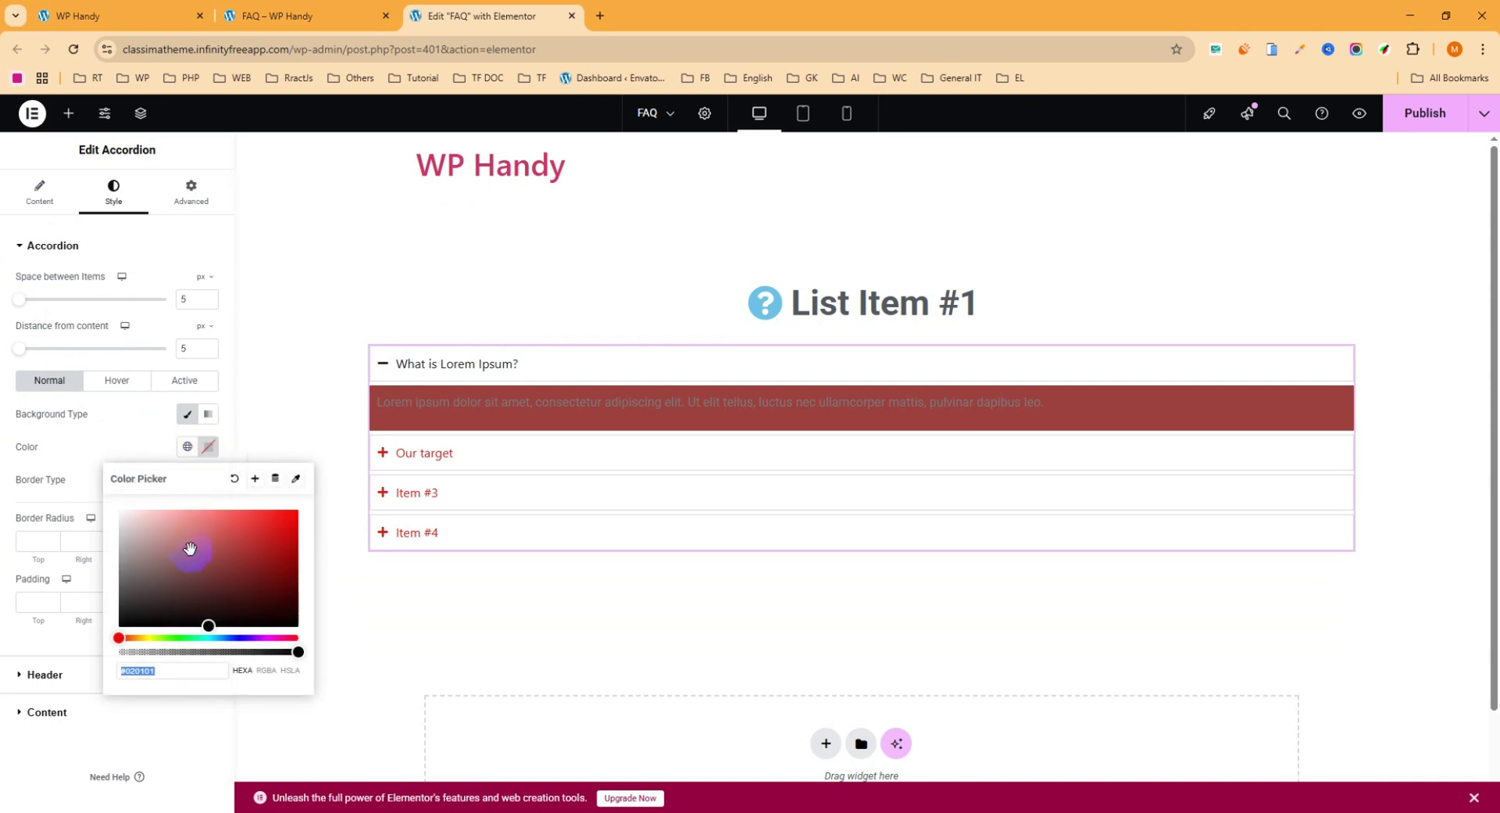
{"action": "left_click_drag", "start_coordinate": [191, 546], "coordinate": [230, 536]}
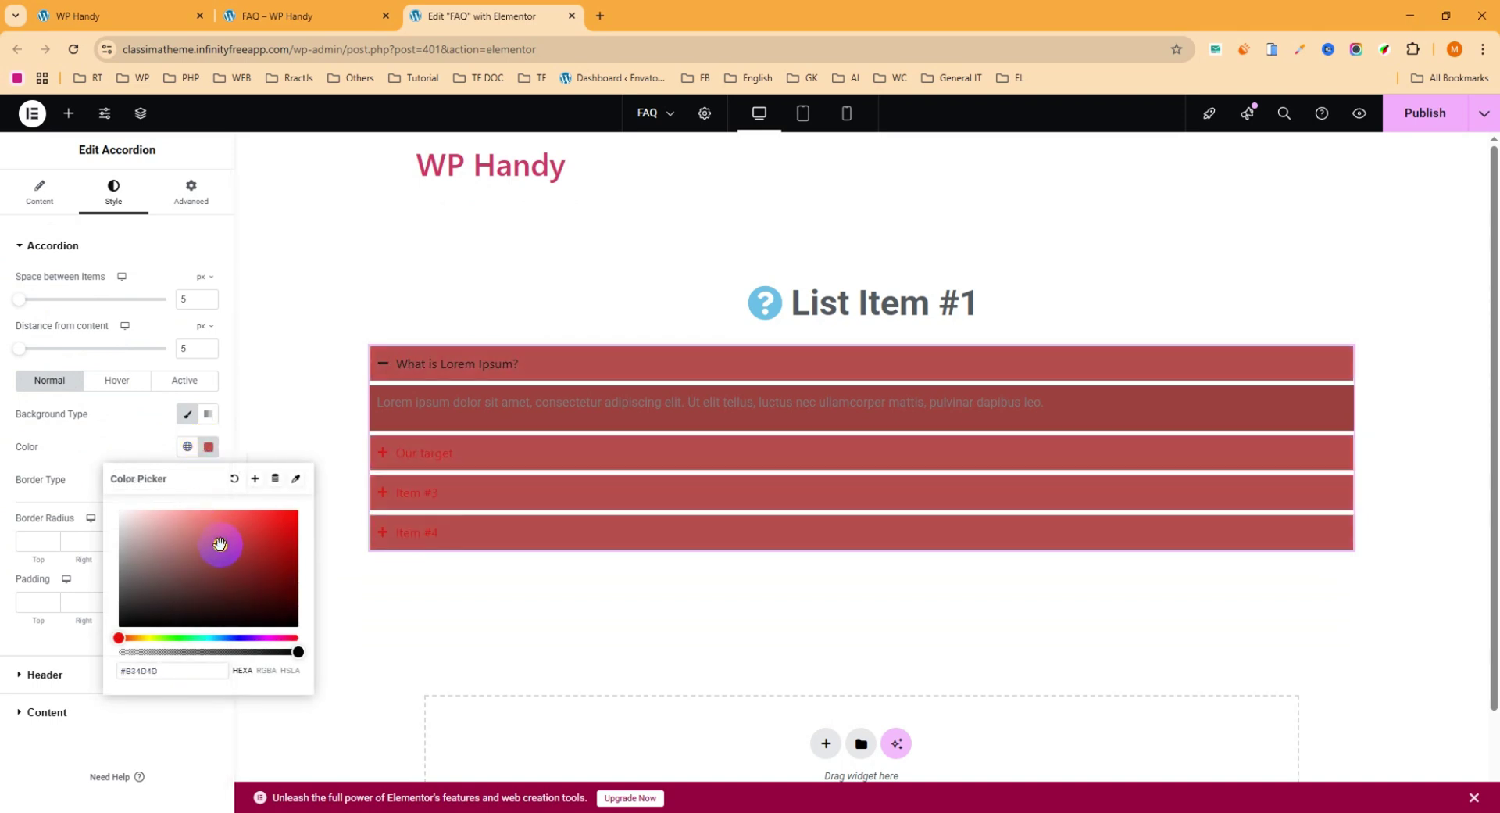
{"action": "left_click", "coordinate": [140, 410]}
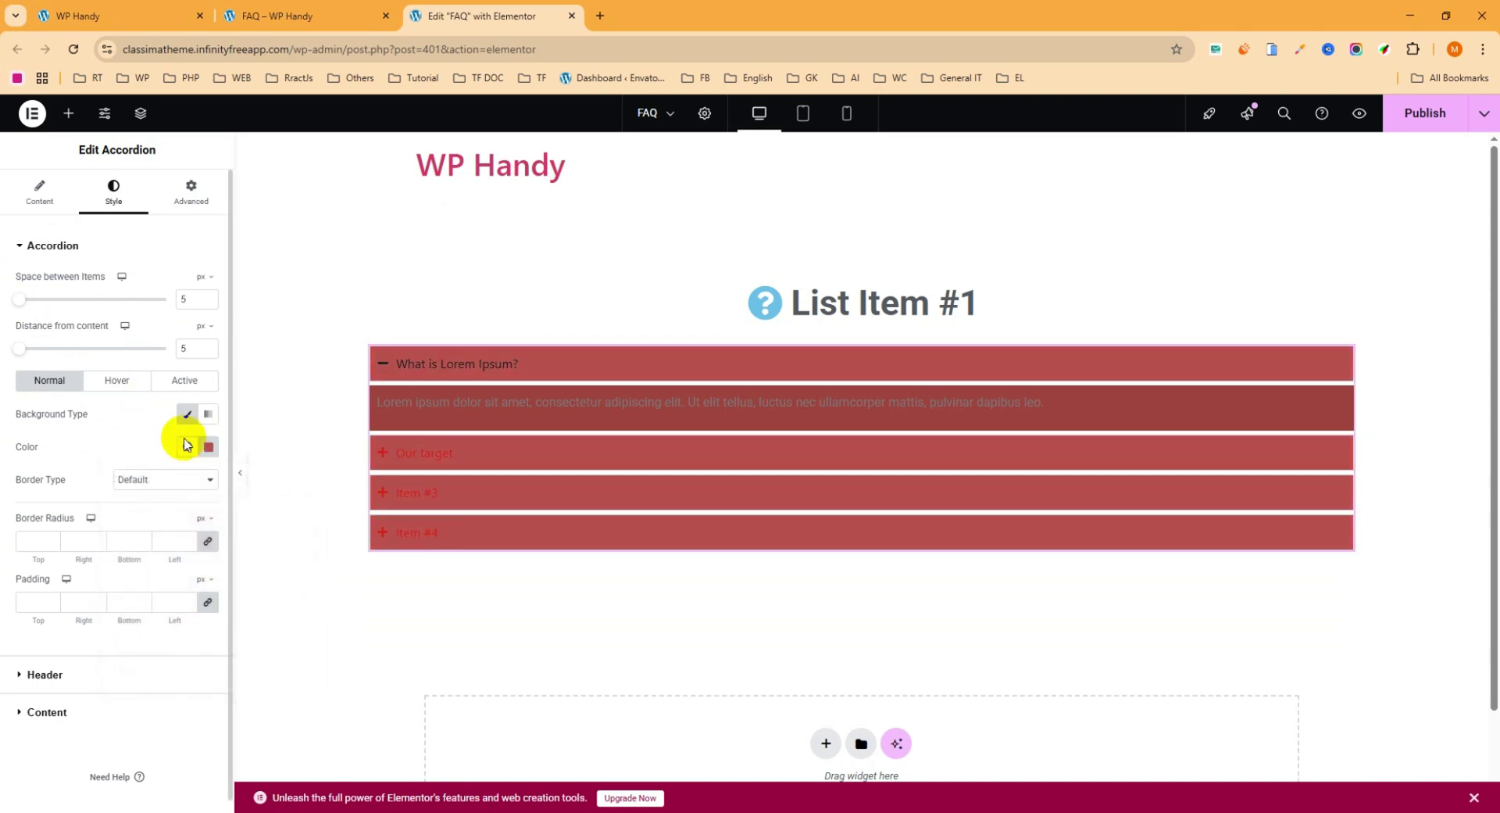
{"action": "left_click", "coordinate": [188, 414]}
{"action": "left_click", "coordinate": [188, 415]}
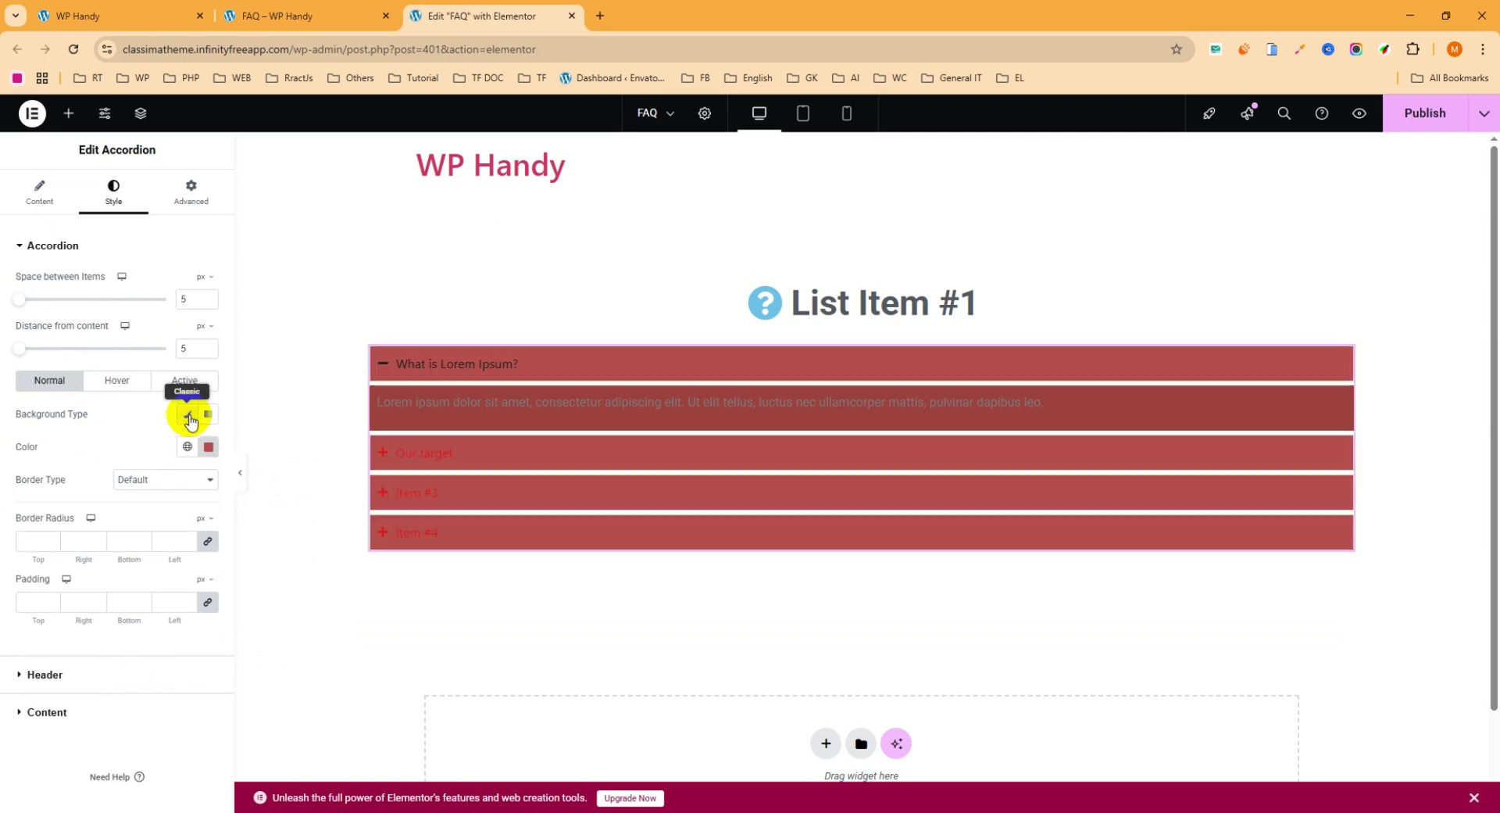
{"action": "left_click", "coordinate": [208, 447]}
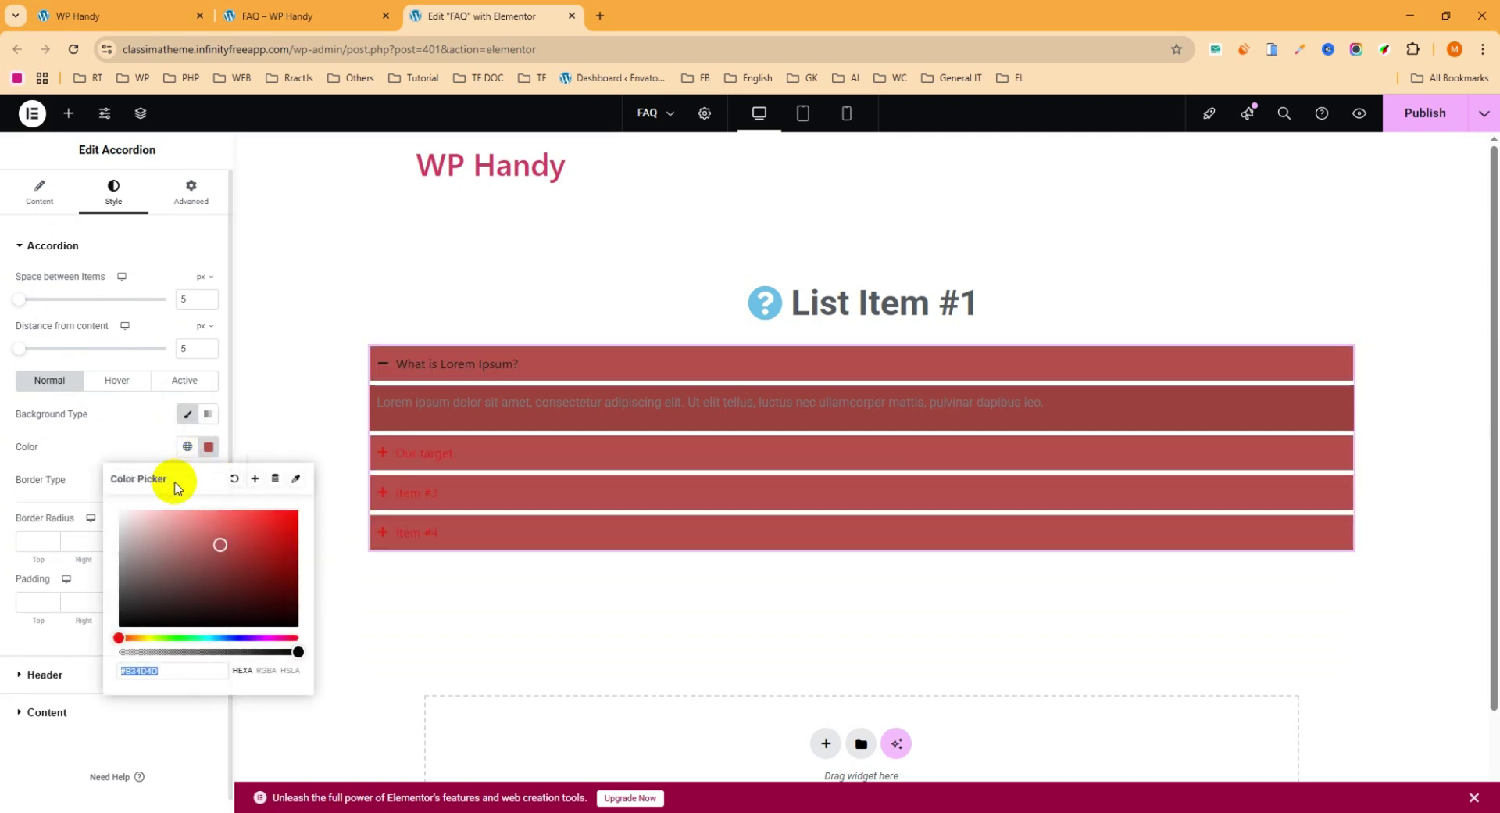
{"action": "left_click", "coordinate": [238, 482]}
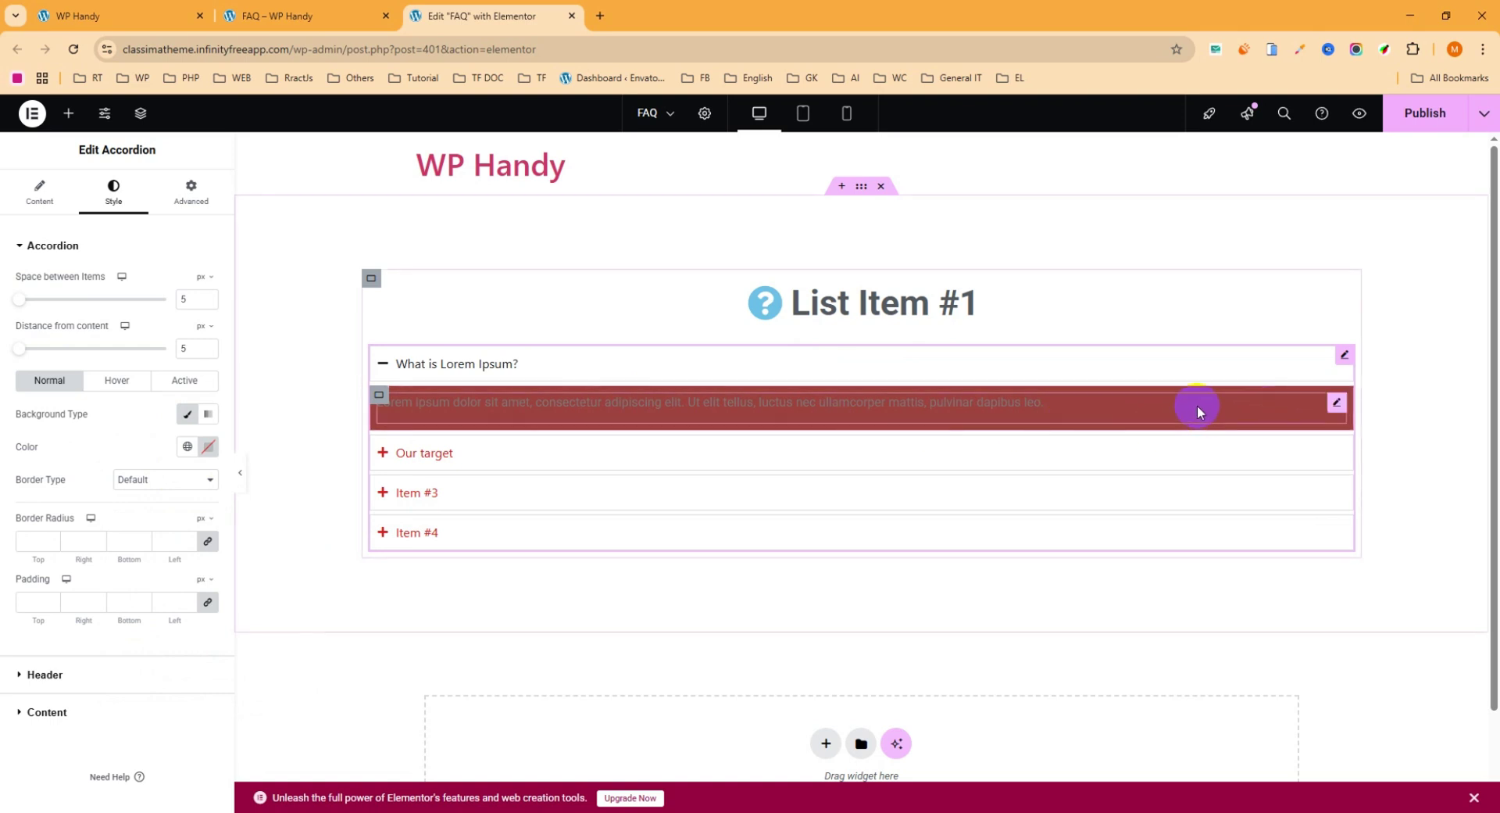
{"action": "left_click", "coordinate": [54, 245]}
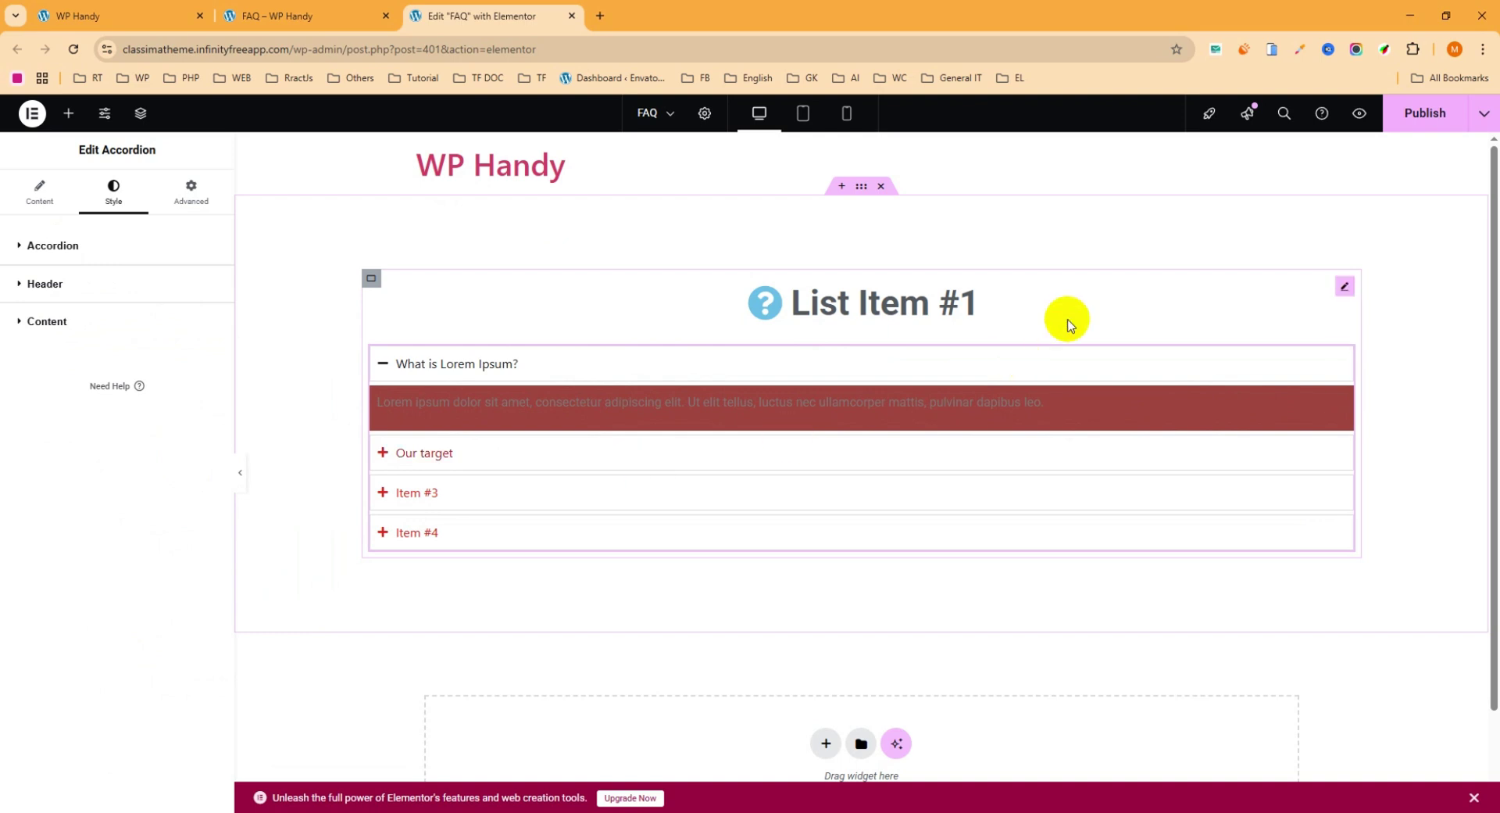
{"action": "left_click", "coordinate": [911, 419]}
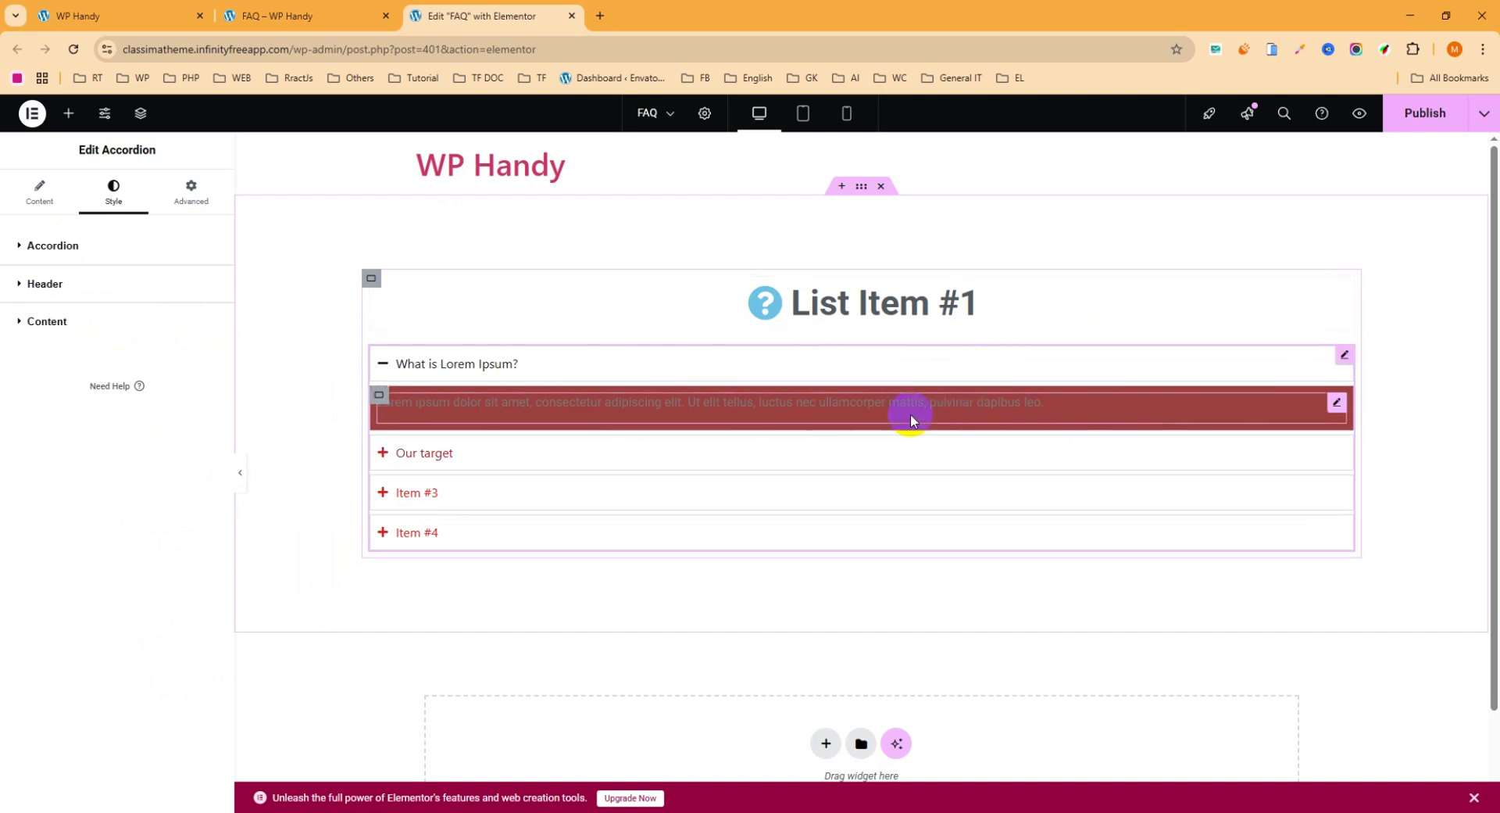